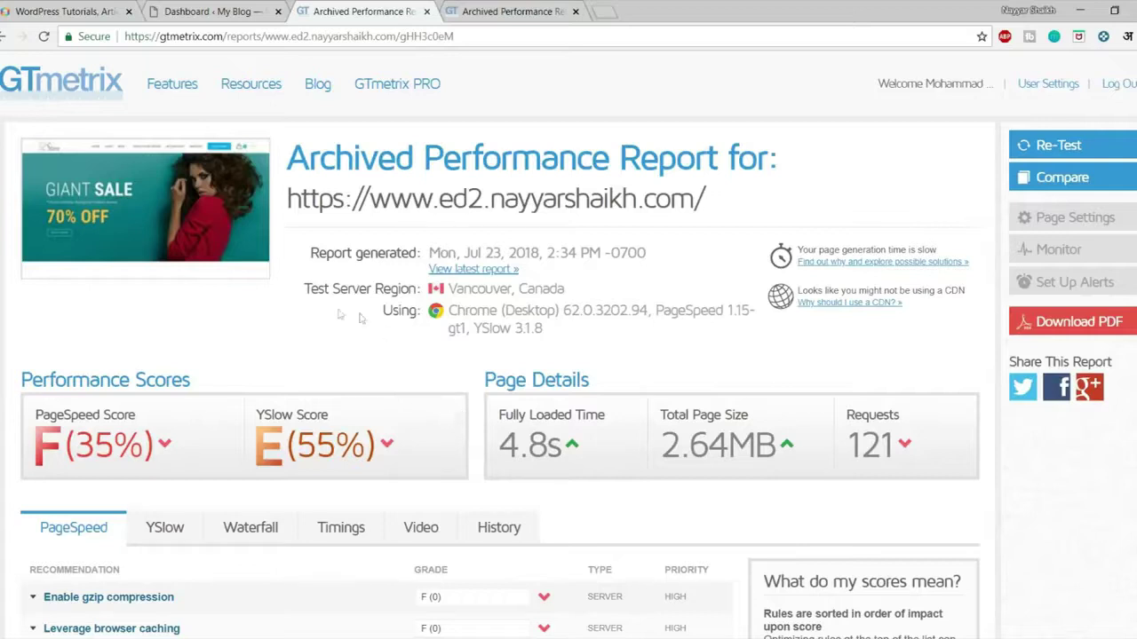
# Switch to the WordPress dashboard and search the new plugins for "w3 total cache".
pyautogui.click(212, 12)
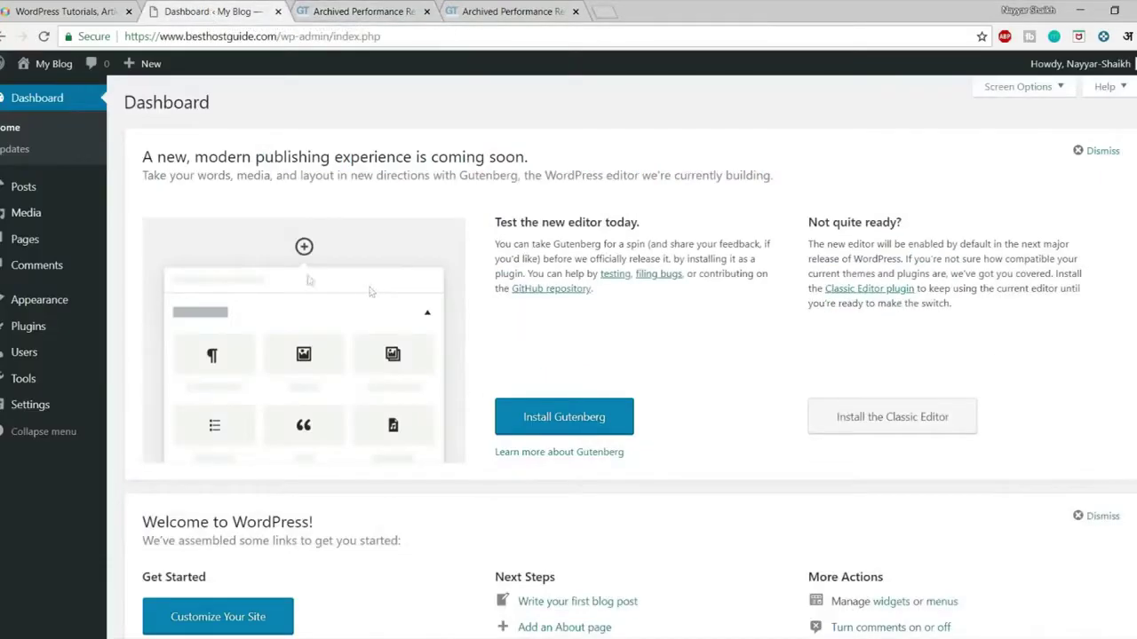
pyautogui.moveTo(7, 327)
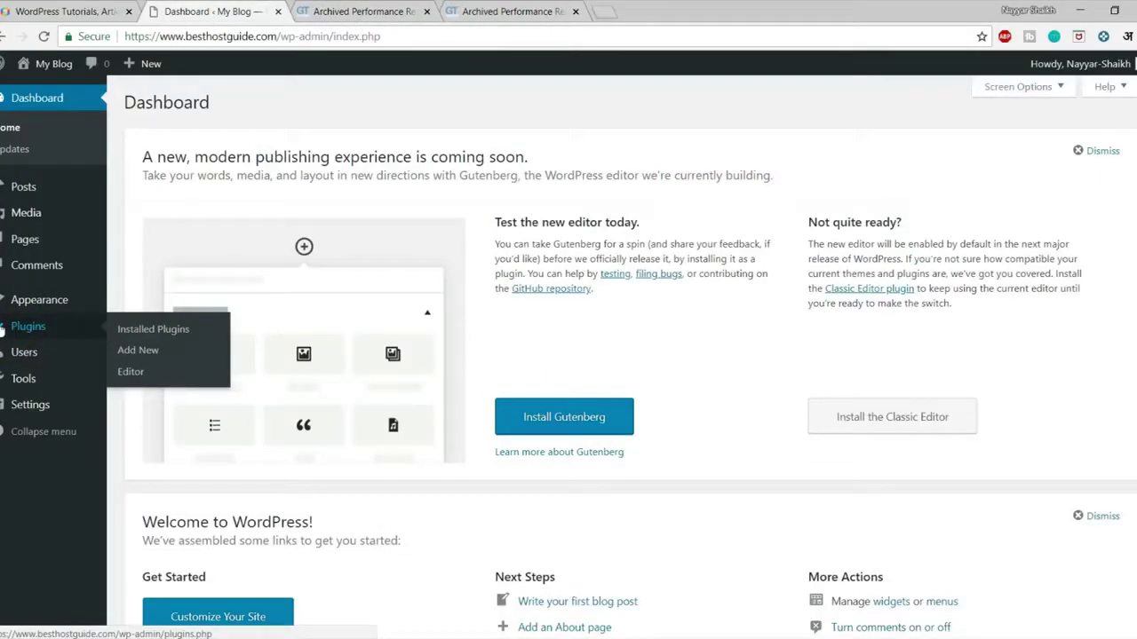
pyautogui.click(146, 350)
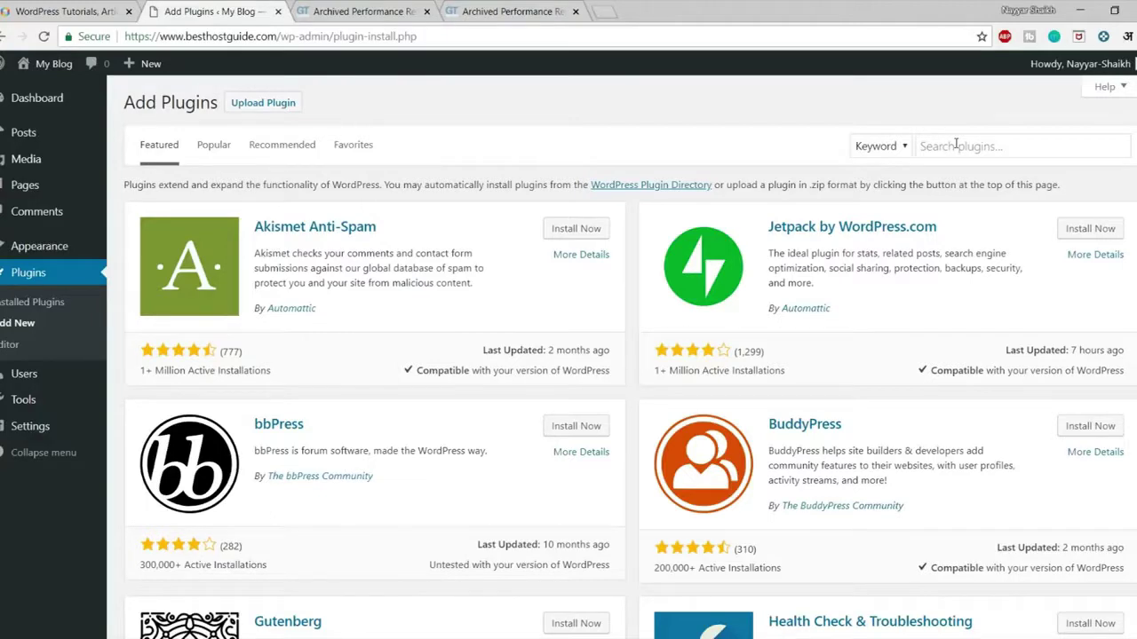
pyautogui.click(955, 144)
pyautogui.write('w3 tota')
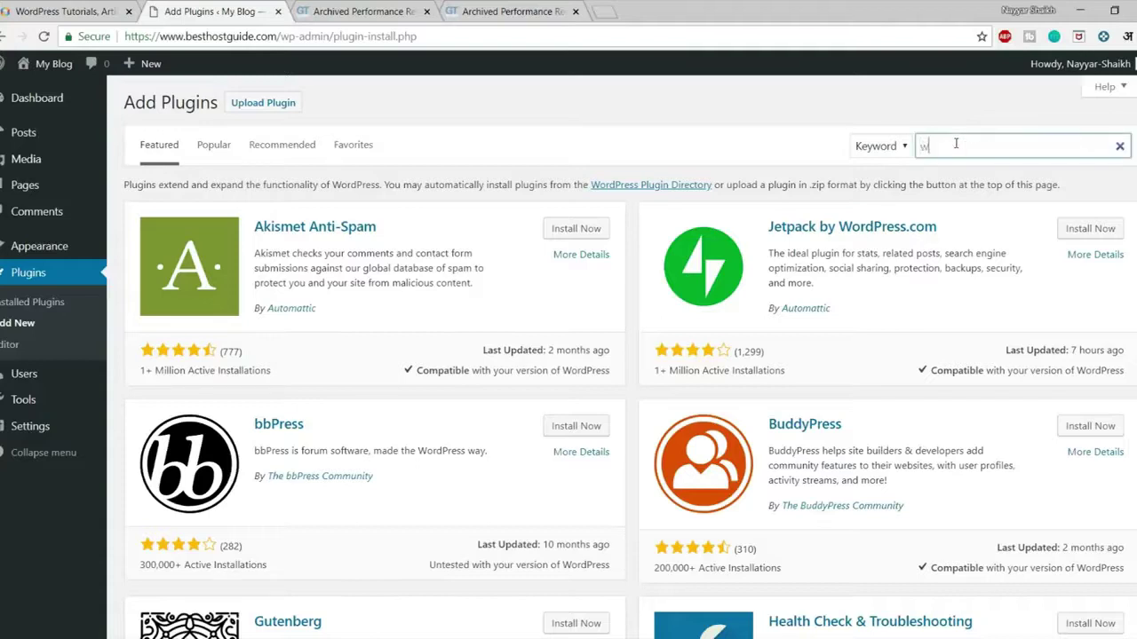
pyautogui.write('l cache')
pyautogui.press('Return')
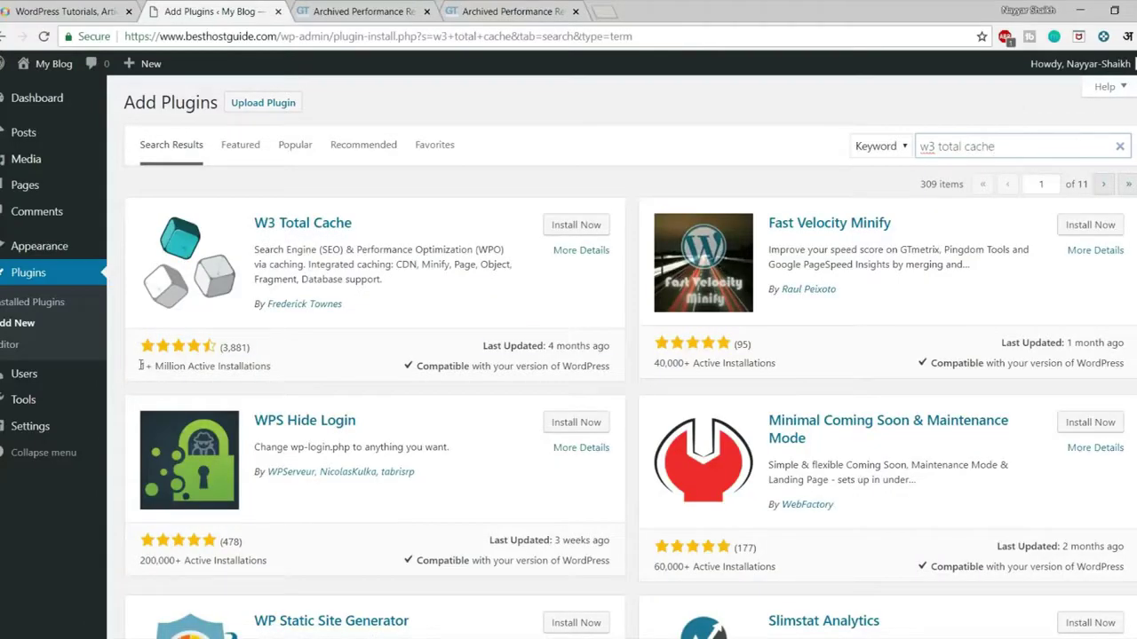
# Install and activate the W3 Total Cache plugin.
pyautogui.moveTo(143, 365); pyautogui.dragTo(284, 373)
pyautogui.click(268, 371)
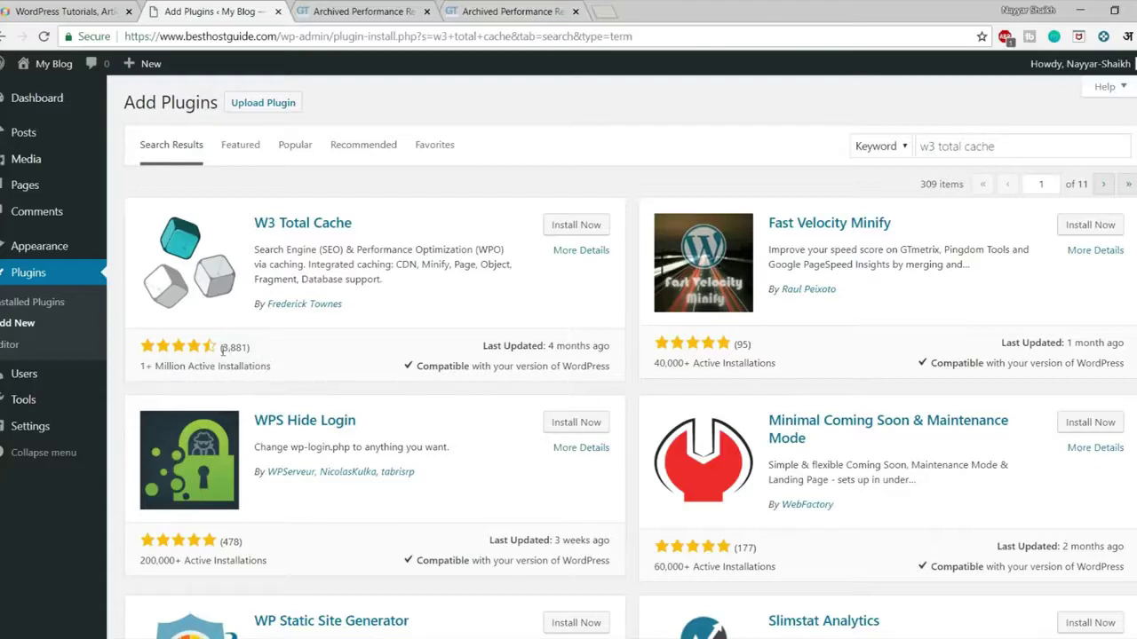
pyautogui.moveTo(222, 351); pyautogui.dragTo(251, 349)
pyautogui.click(312, 360)
pyautogui.click(573, 228)
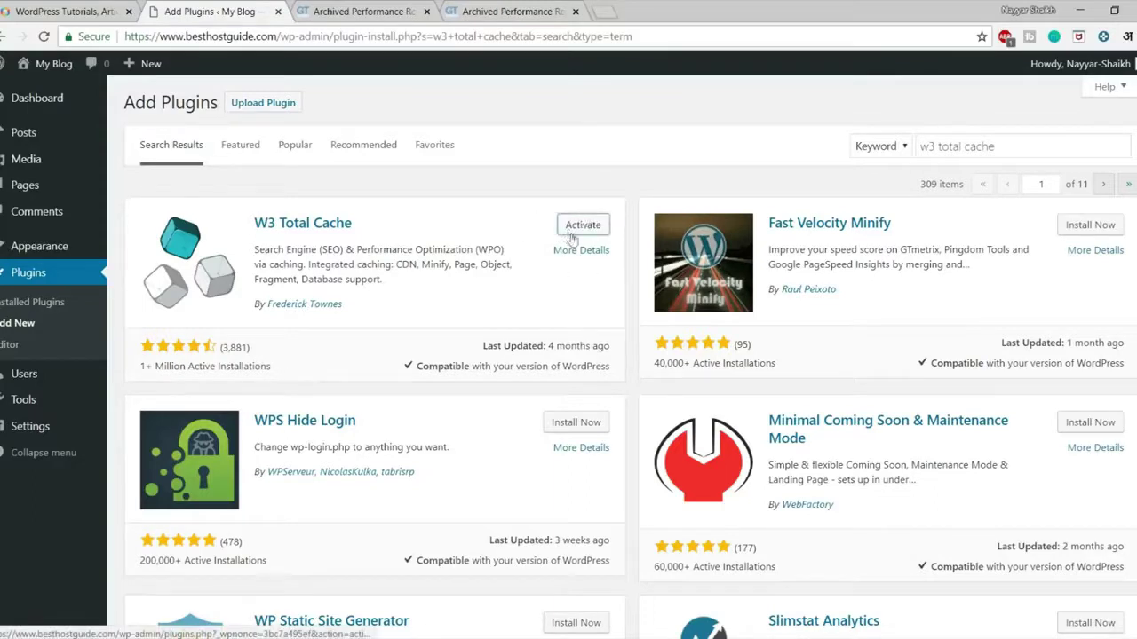
pyautogui.click(575, 225)
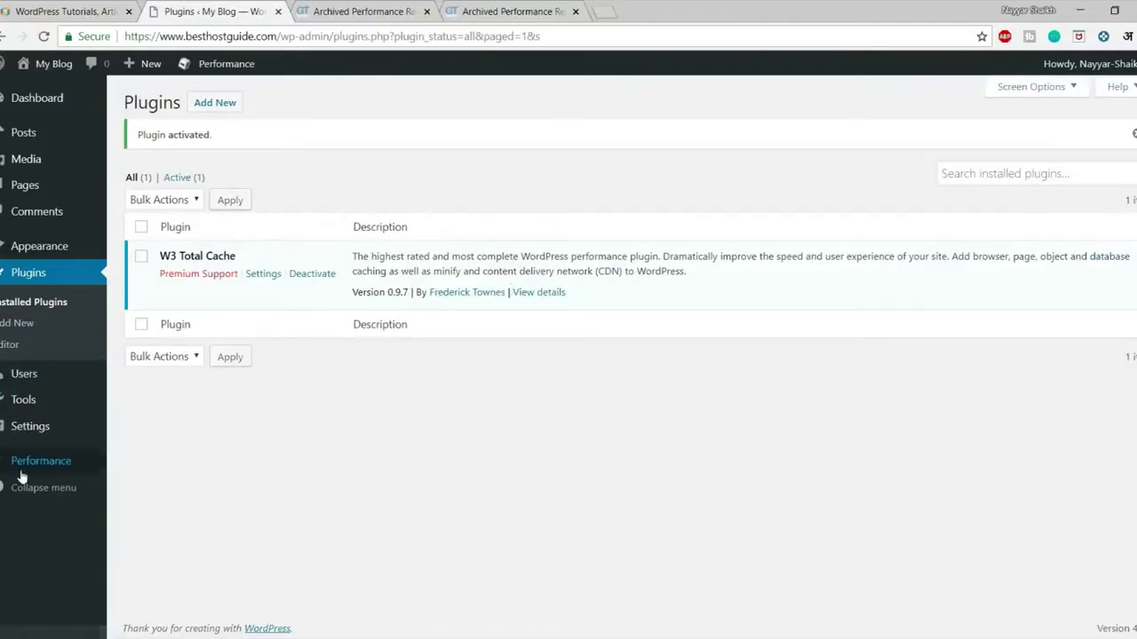
# Open the General Settings page of W3 Total Cache and look over its sections.
pyautogui.moveTo(38, 470)
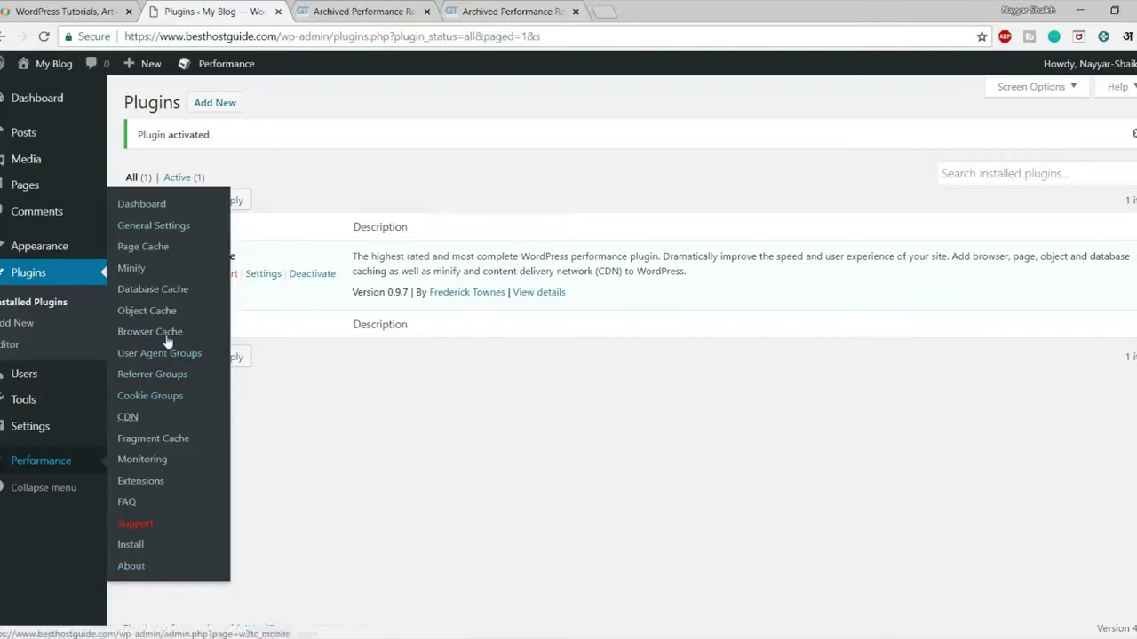
pyautogui.click(151, 233)
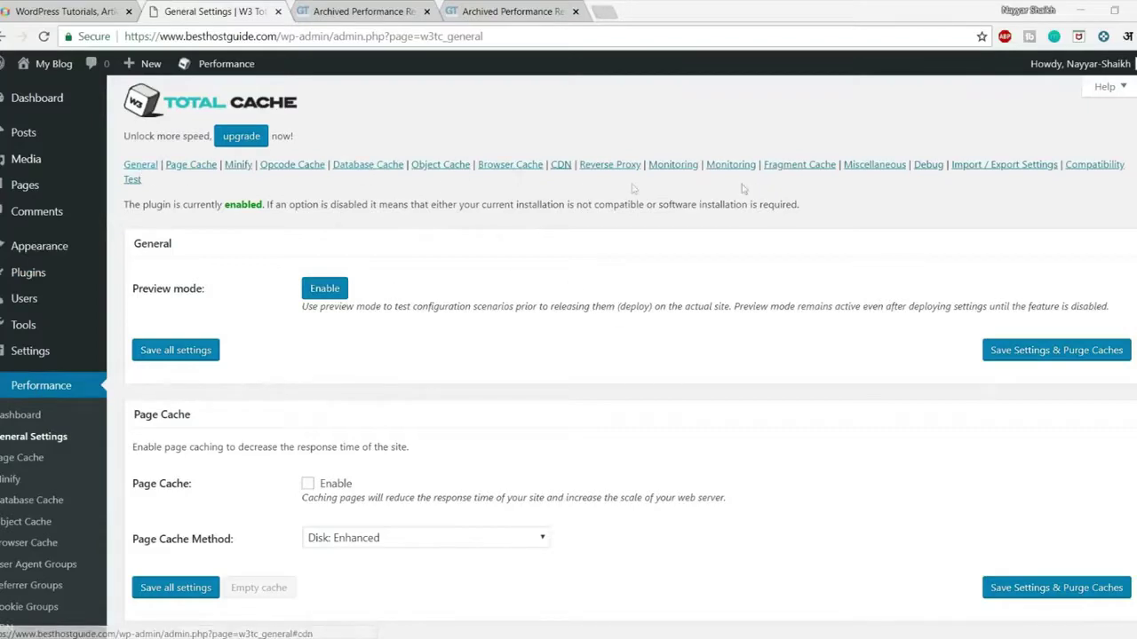
pyautogui.scroll(-9, 347, 259)
pyautogui.scroll(10, 349, 339)
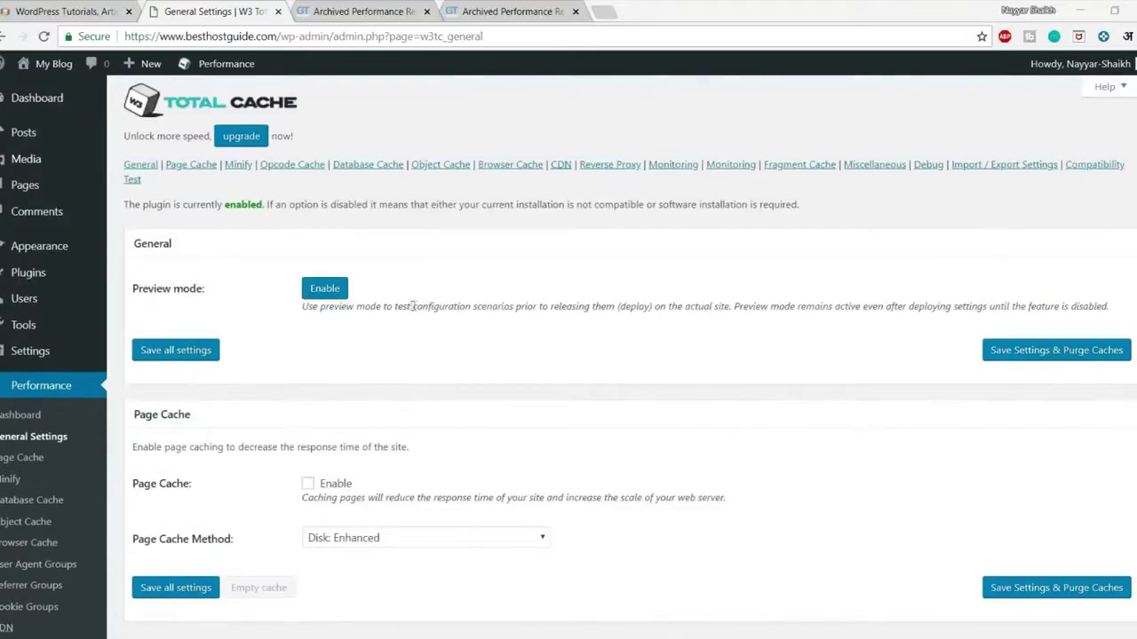
# Examine the Minify section and the Preview mode setting on the general settings page.
pyautogui.click(237, 165)
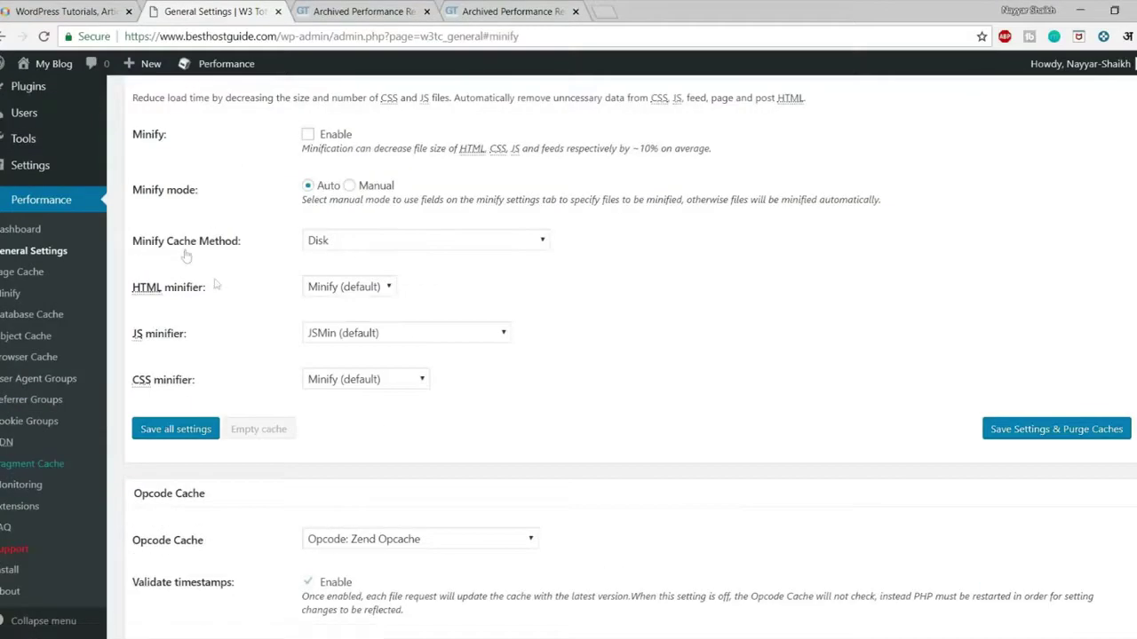
pyautogui.scroll(1, 160, 222)
pyautogui.scroll(8, 449, 426)
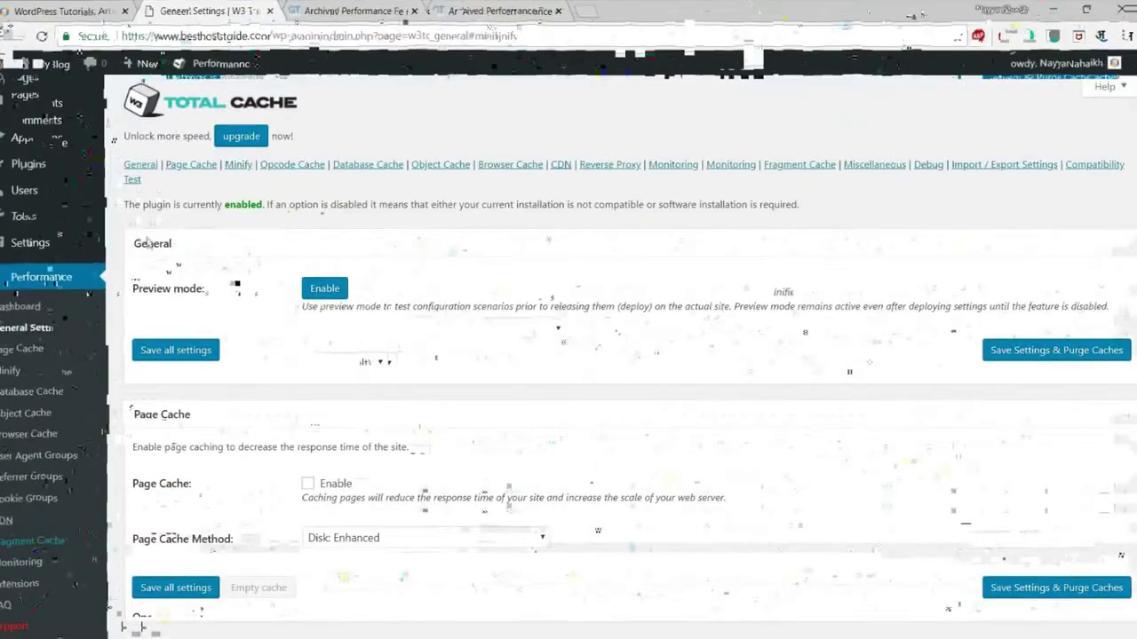
pyautogui.moveTo(132, 288); pyautogui.dragTo(206, 288)
pyautogui.click(210, 293)
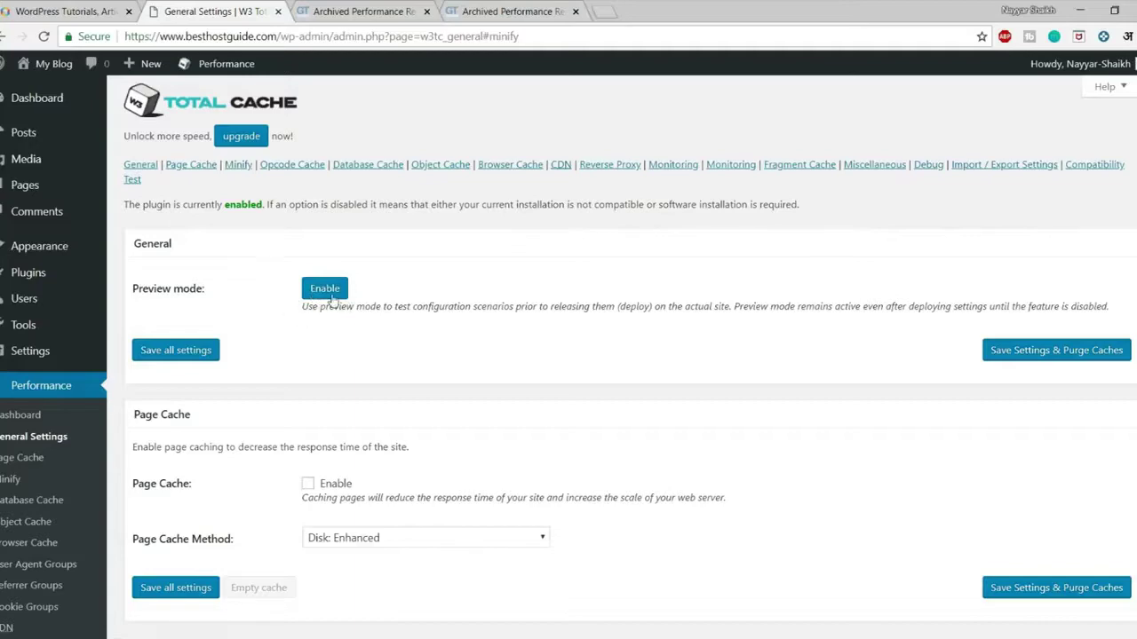
# Enable Preview mode in the General section and review its deploy and preview options.
pyautogui.click(326, 295)
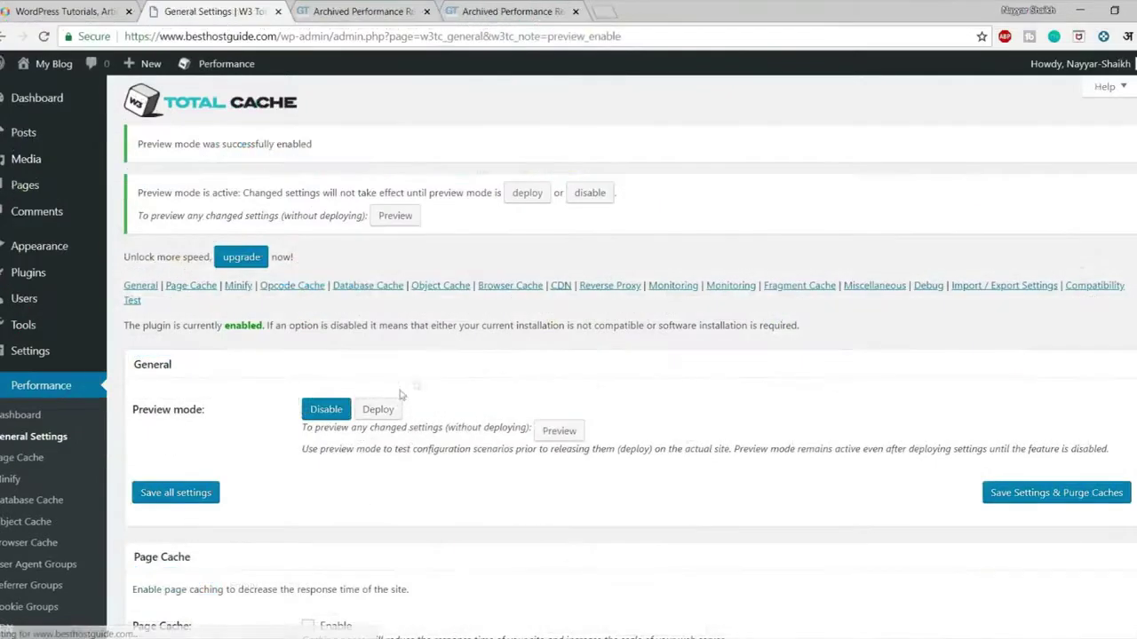
pyautogui.scroll(-1, 425, 391)
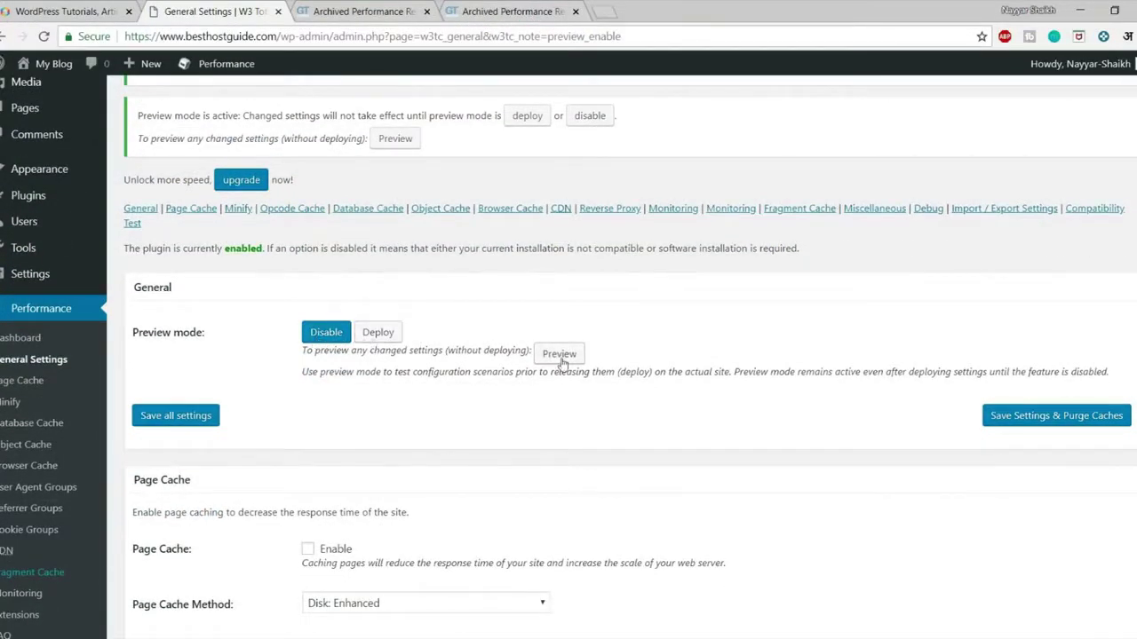
pyautogui.scroll(-5, 615, 387)
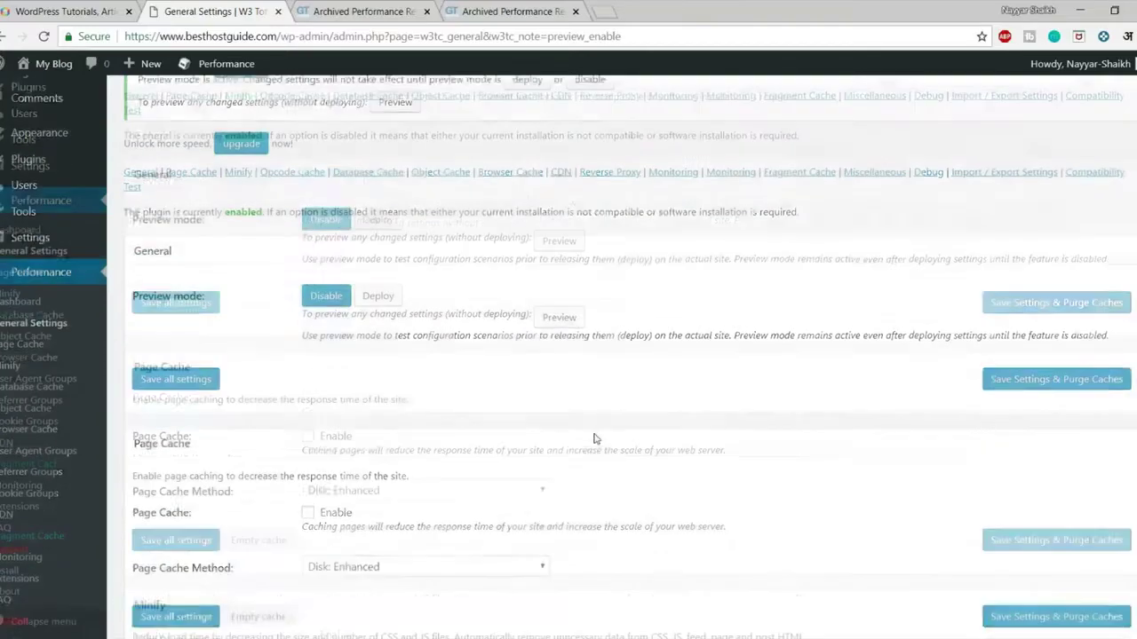
pyautogui.scroll(3, 582, 436)
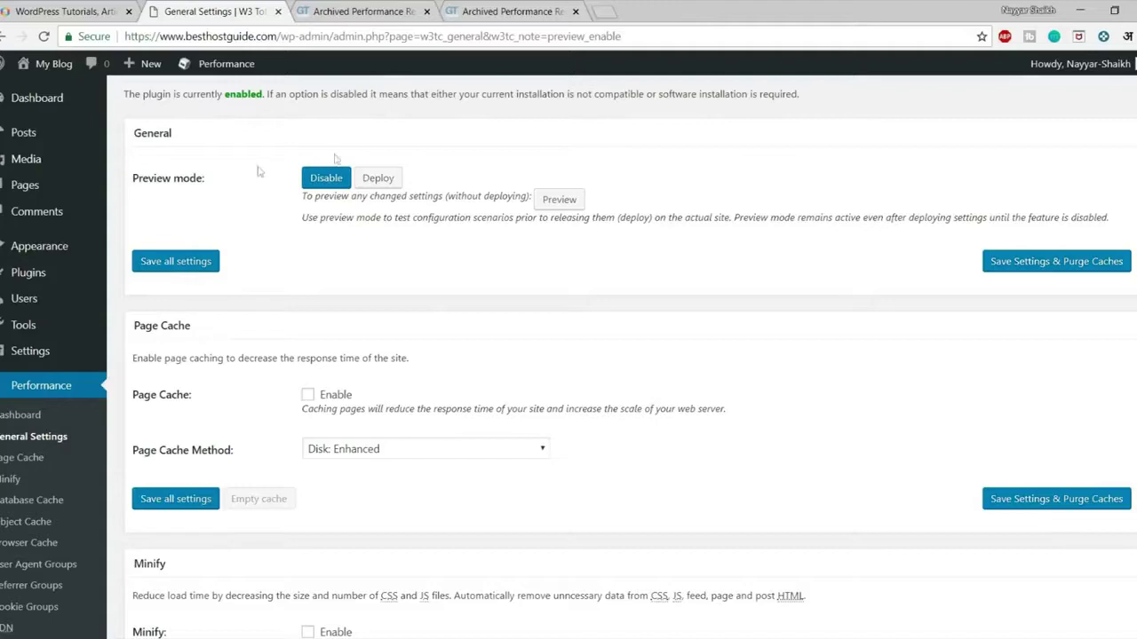
pyautogui.moveTo(132, 181); pyautogui.dragTo(223, 184)
pyautogui.click(223, 185)
# Disable Preview mode in the General section.
pyautogui.scroll(-3, 327, 261)
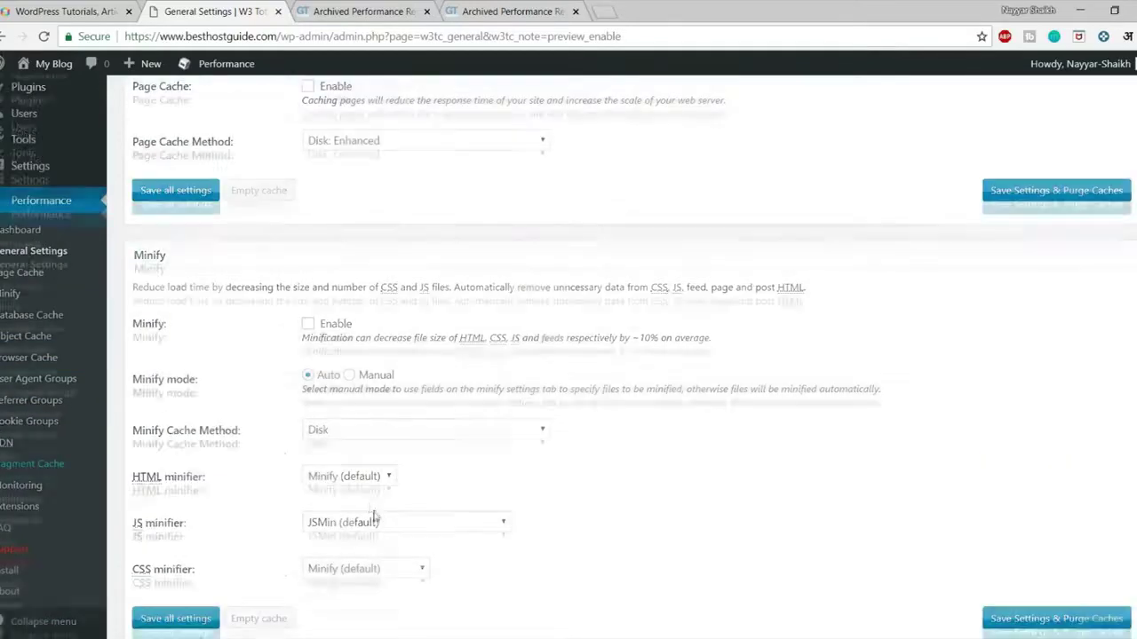
pyautogui.scroll(5, 373, 515)
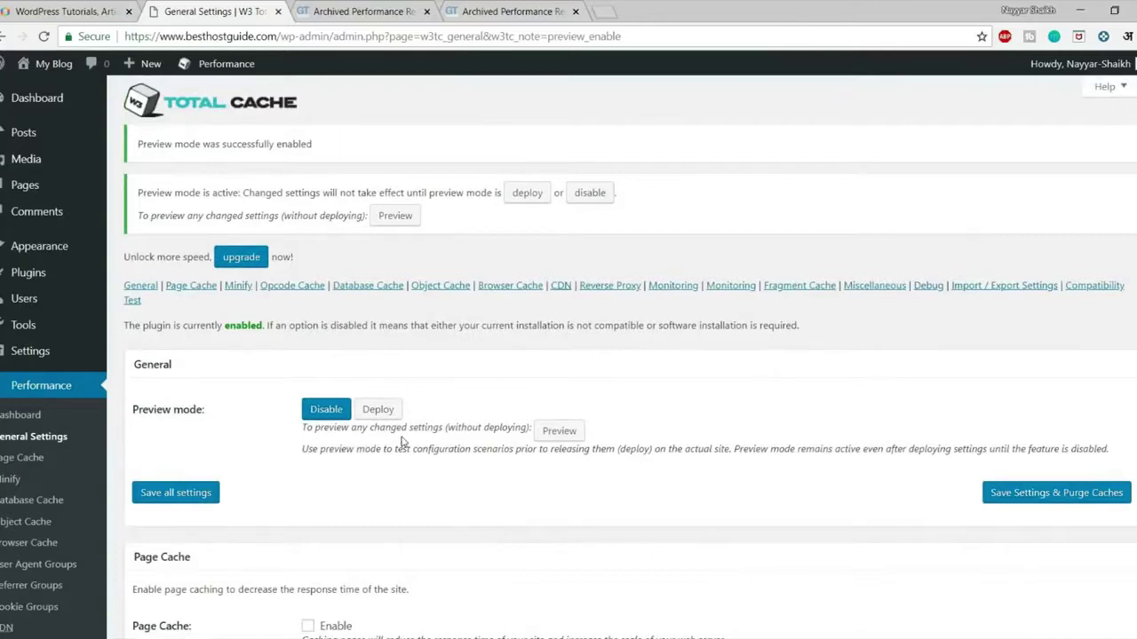
pyautogui.scroll(-4, 408, 440)
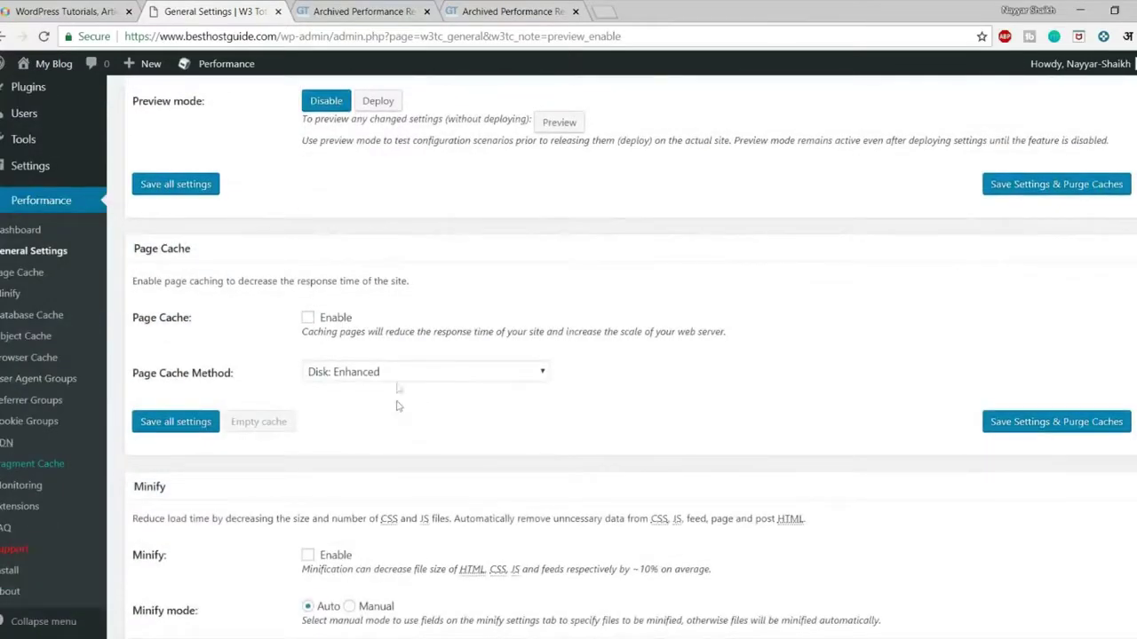
pyautogui.scroll(1, 358, 261)
pyautogui.click(335, 186)
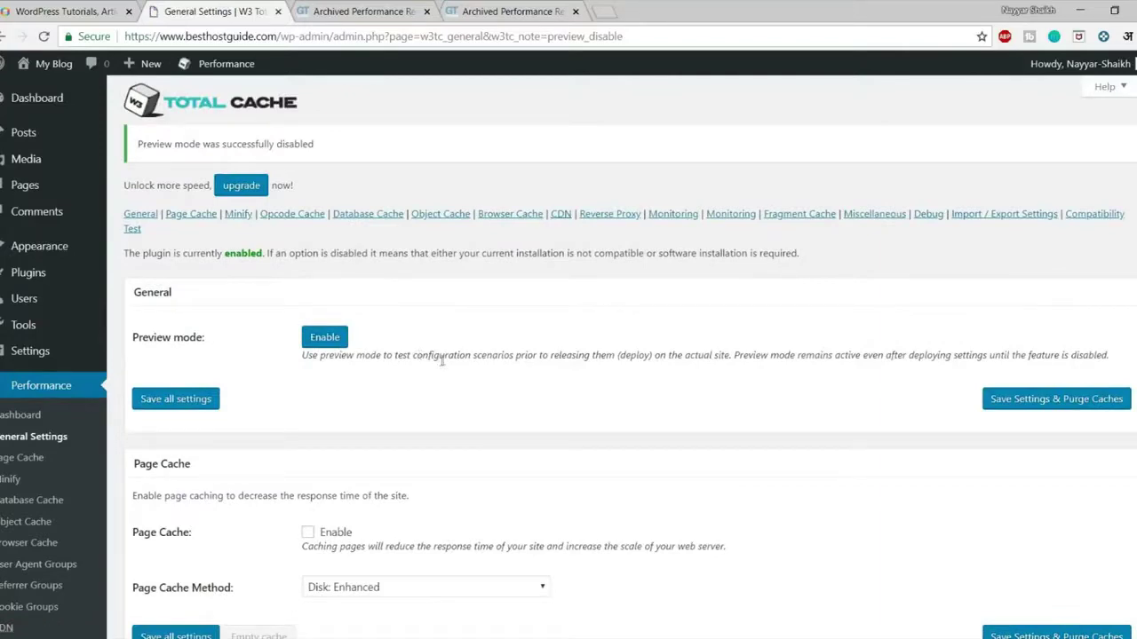
# Enable Page Cache, then save the settings and purge the caches.
pyautogui.scroll(-3, 429, 441)
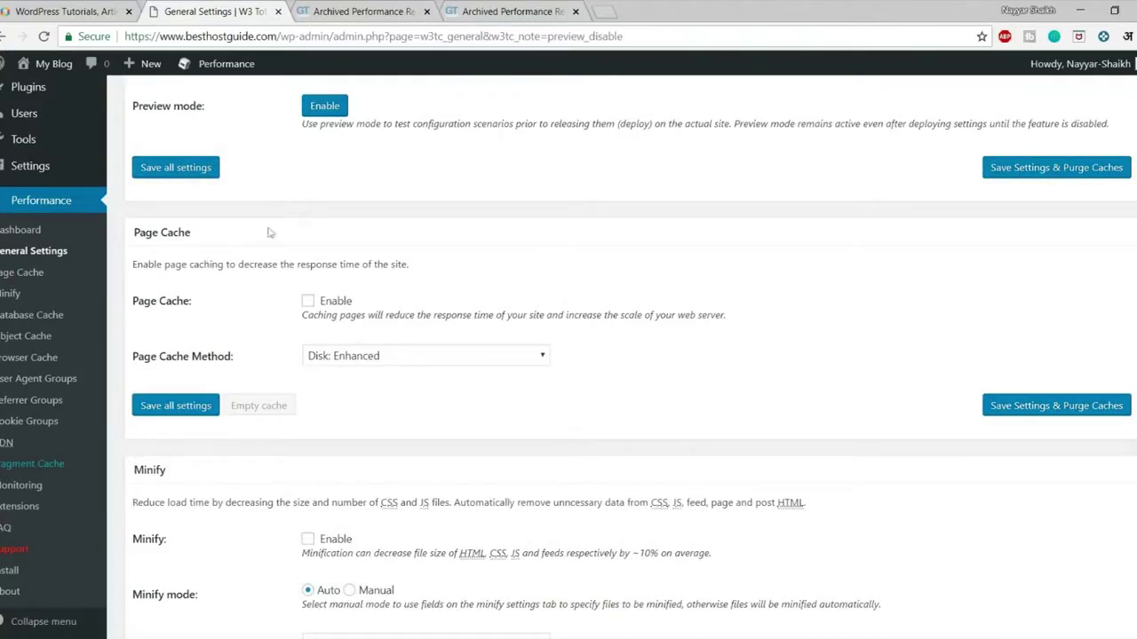
pyautogui.scroll(-3, 764, 469)
pyautogui.scroll(2, 753, 528)
pyautogui.scroll(3, 753, 527)
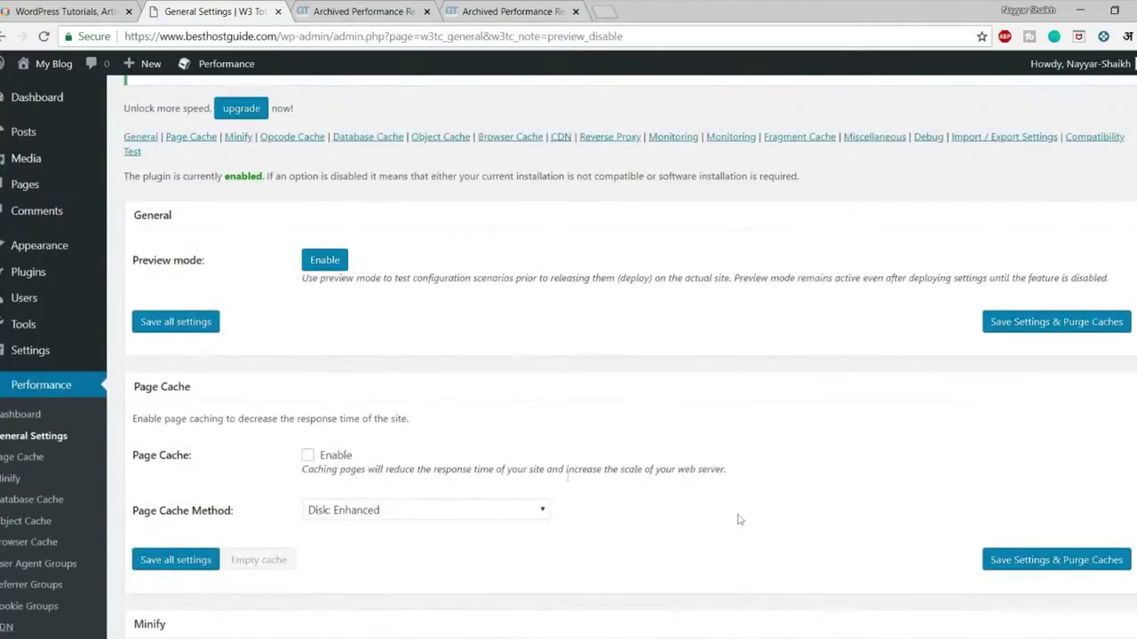
pyautogui.click(307, 455)
pyautogui.click(1021, 562)
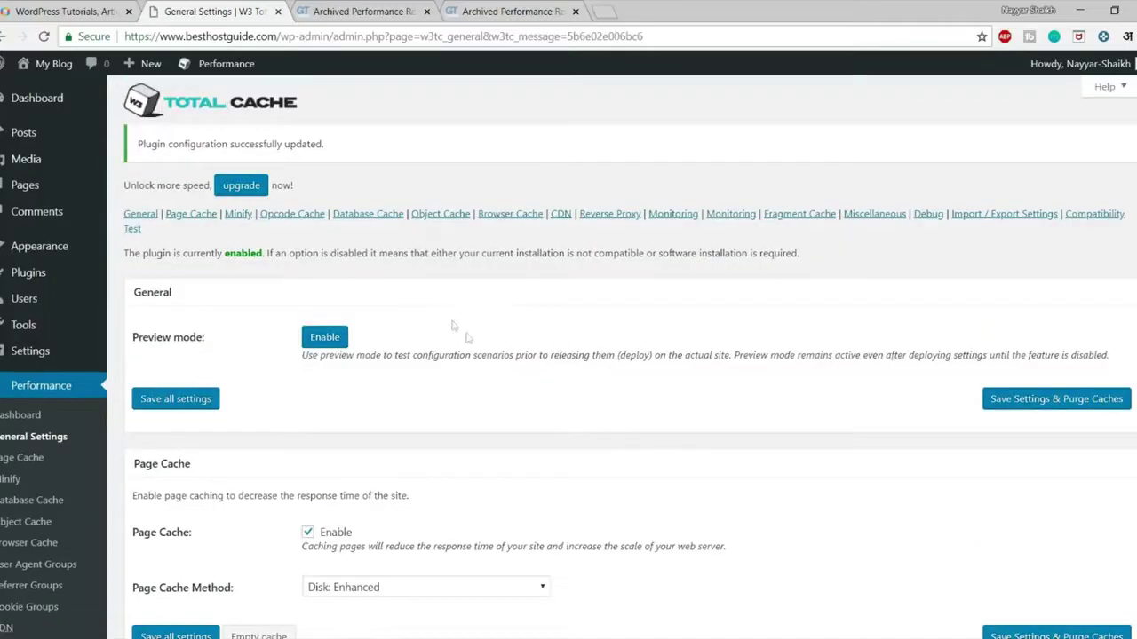
# Review the available page cache methods and select Disk: Enhanced.
pyautogui.scroll(-5, 457, 333)
pyautogui.scroll(4, 469, 346)
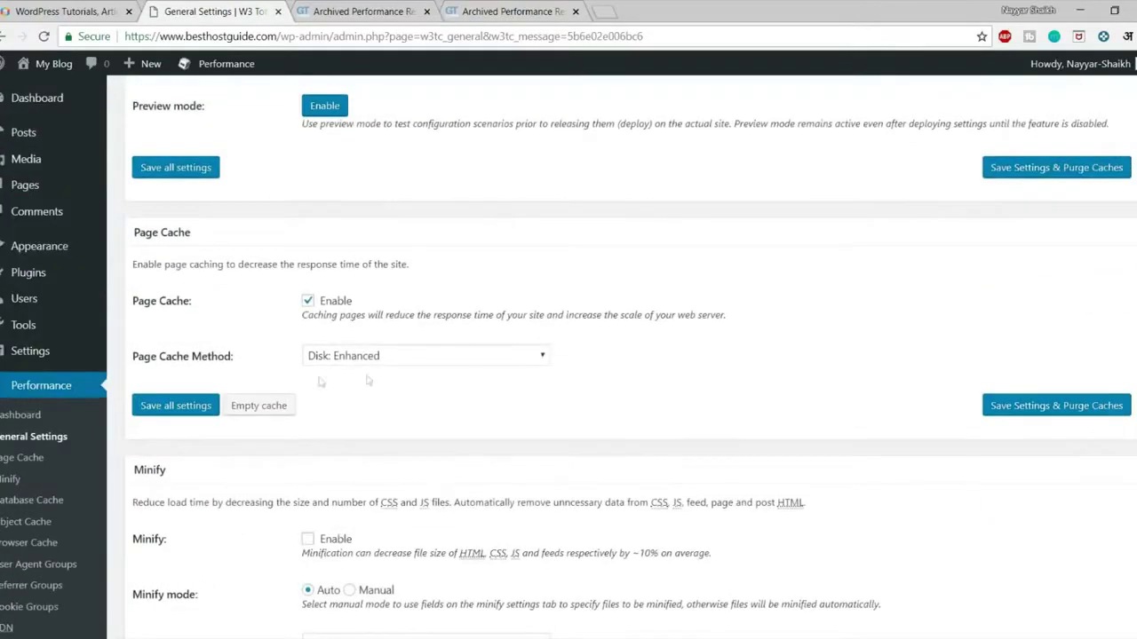
pyautogui.moveTo(138, 358); pyautogui.dragTo(230, 361)
pyautogui.click(397, 358)
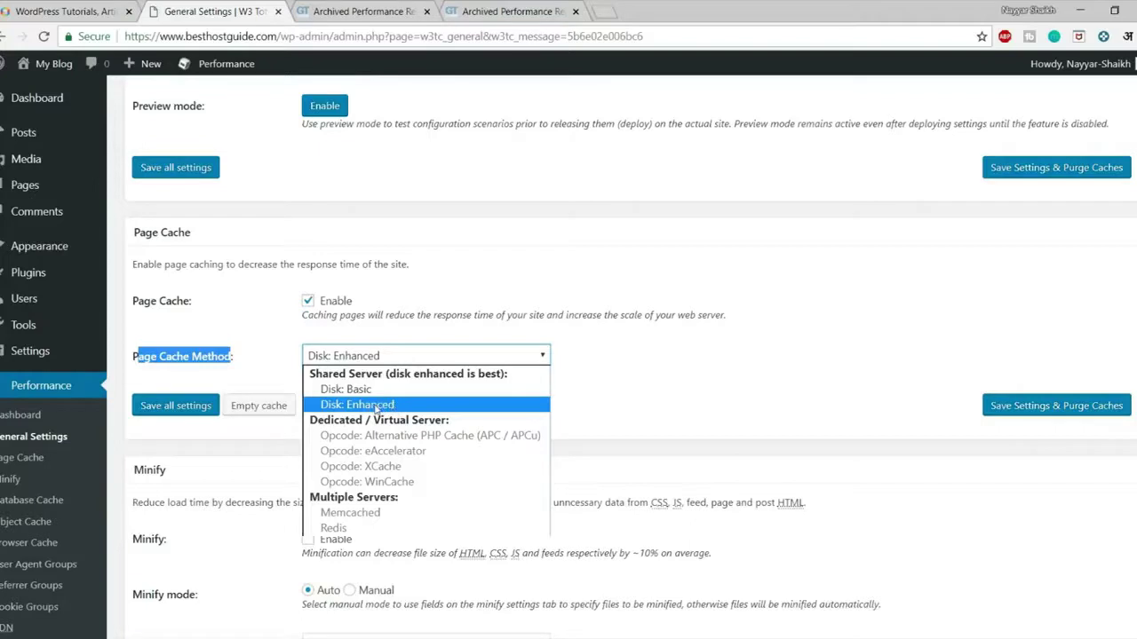
pyautogui.click(377, 404)
pyautogui.click(364, 356)
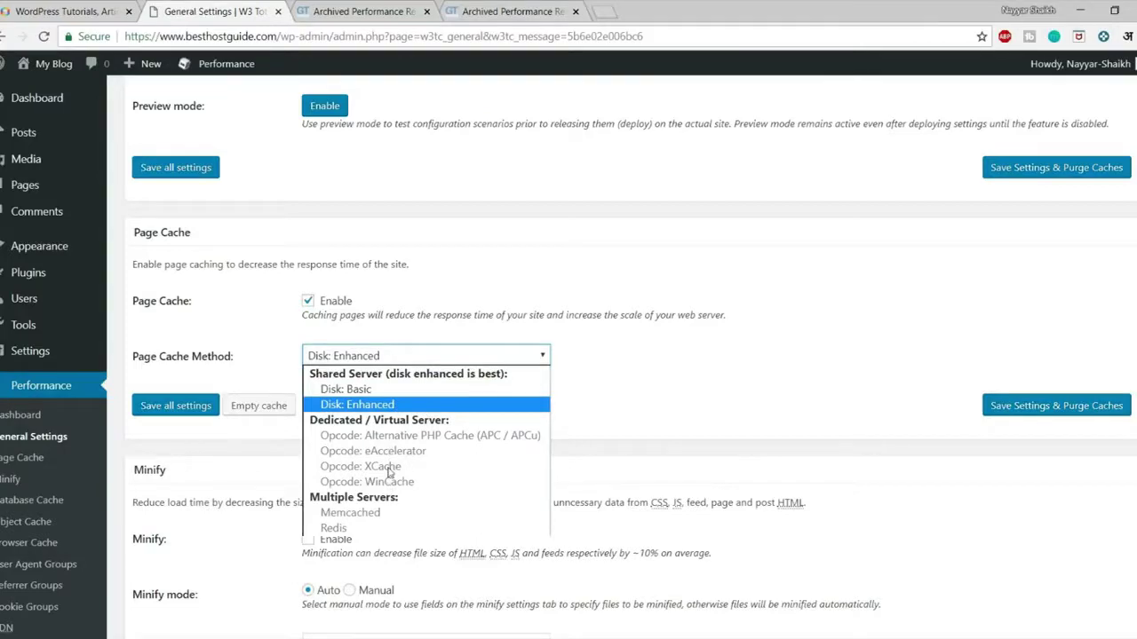
pyautogui.click(617, 390)
pyautogui.click(376, 359)
pyautogui.click(342, 408)
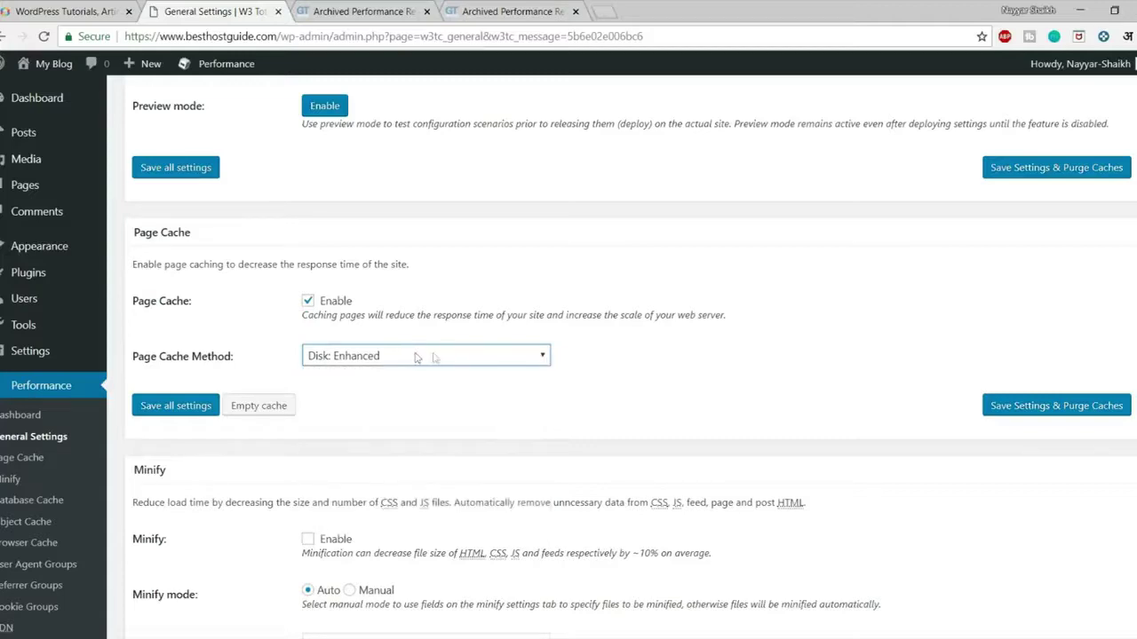
# Enable Minify and accept the risks of minification.
pyautogui.scroll(-4, 475, 440)
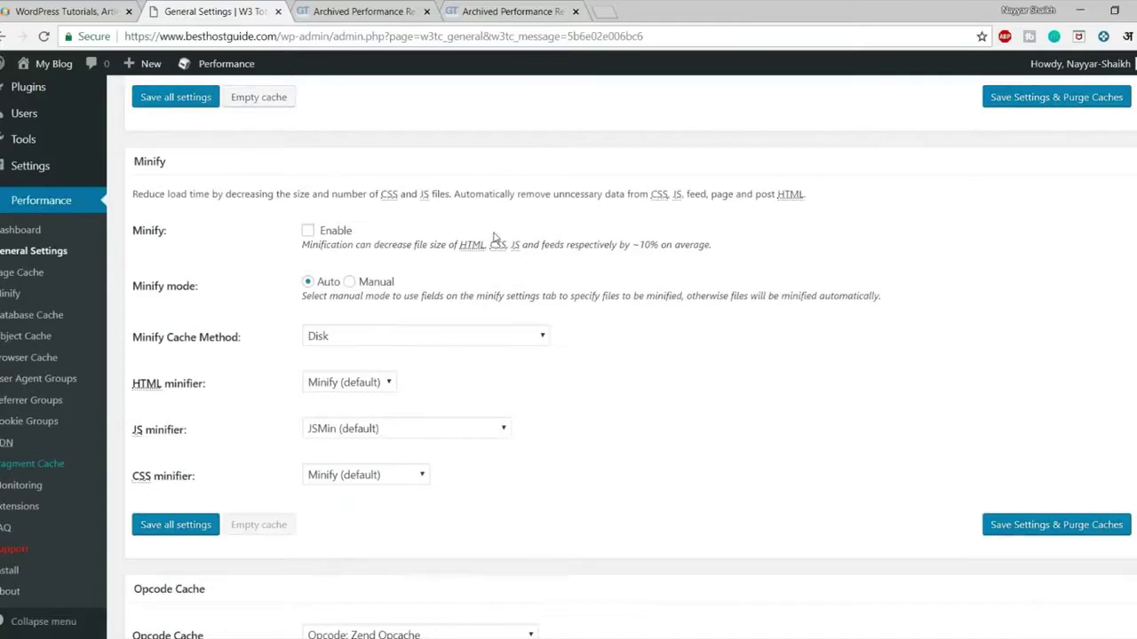
pyautogui.click(308, 231)
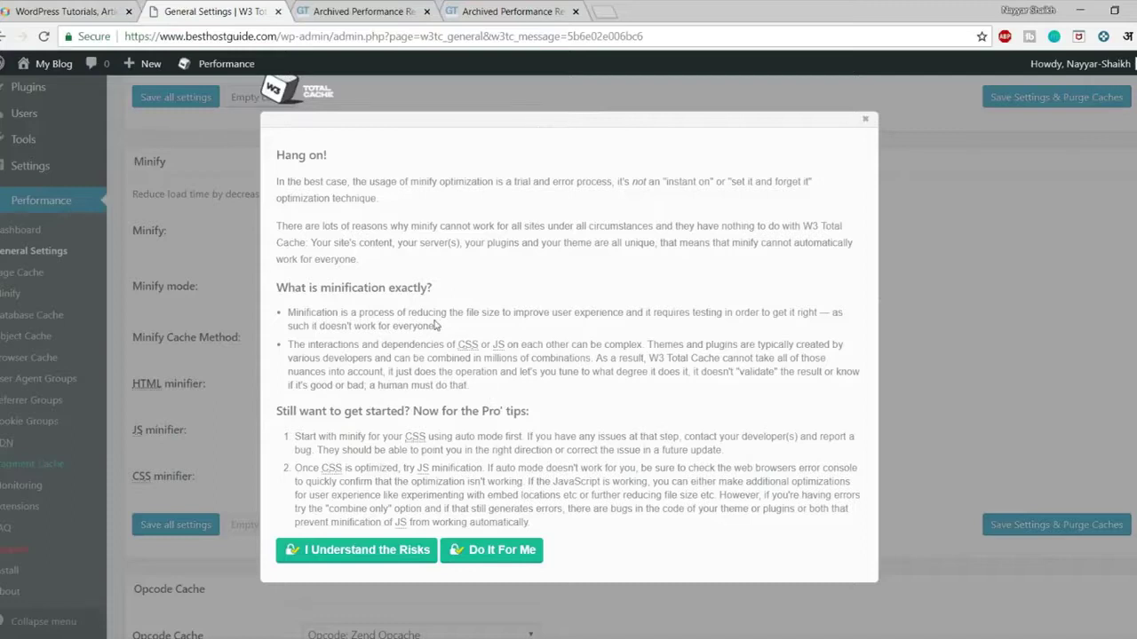
pyautogui.click(359, 556)
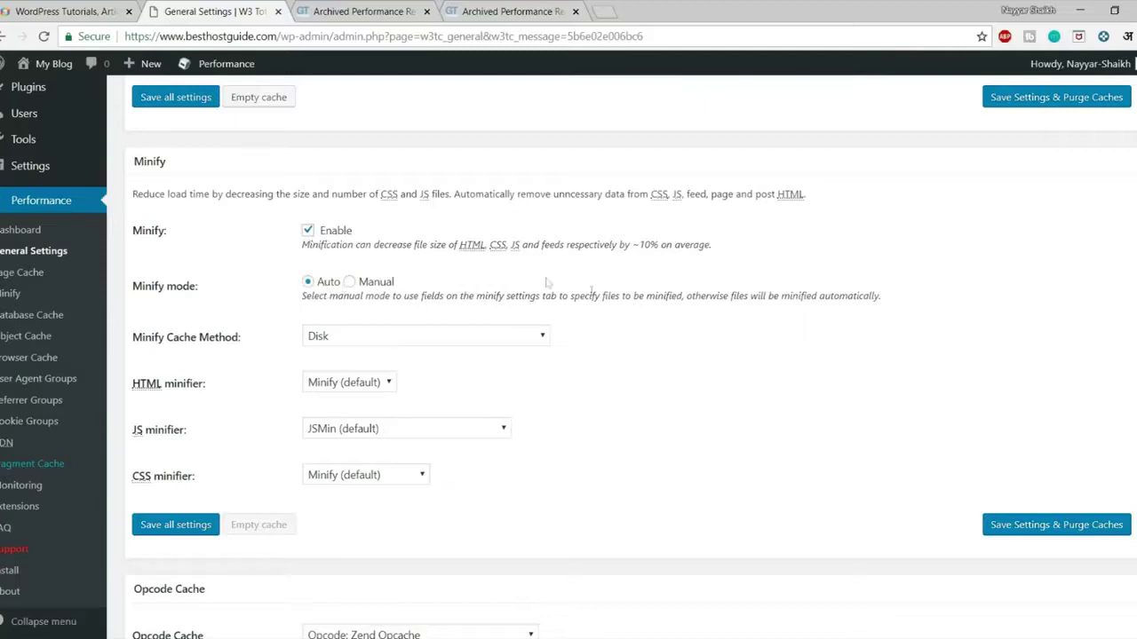
# Set the minify mode to Auto and the minify cache method to Disk.
pyautogui.click(350, 283)
pyautogui.click(329, 283)
pyautogui.click(377, 346)
pyautogui.click(366, 371)
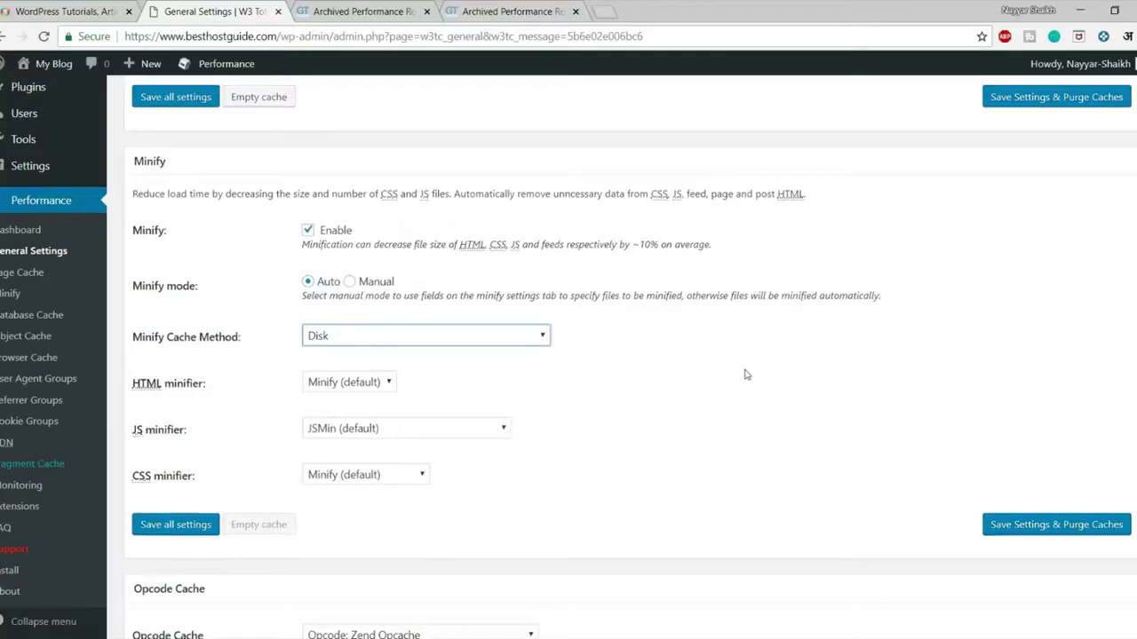
# Check the minifier options, then save the Minify settings and purge the caches.
pyautogui.scroll(-1, 746, 373)
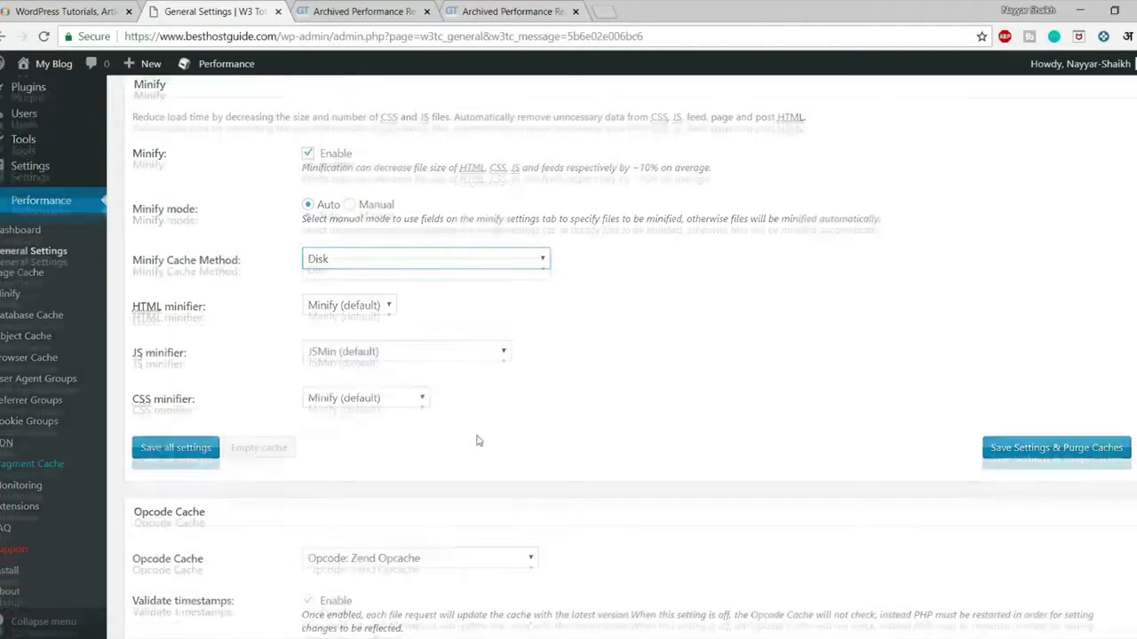
pyautogui.scroll(3, 563, 451)
pyautogui.scroll(-2, 799, 497)
pyautogui.click(1026, 528)
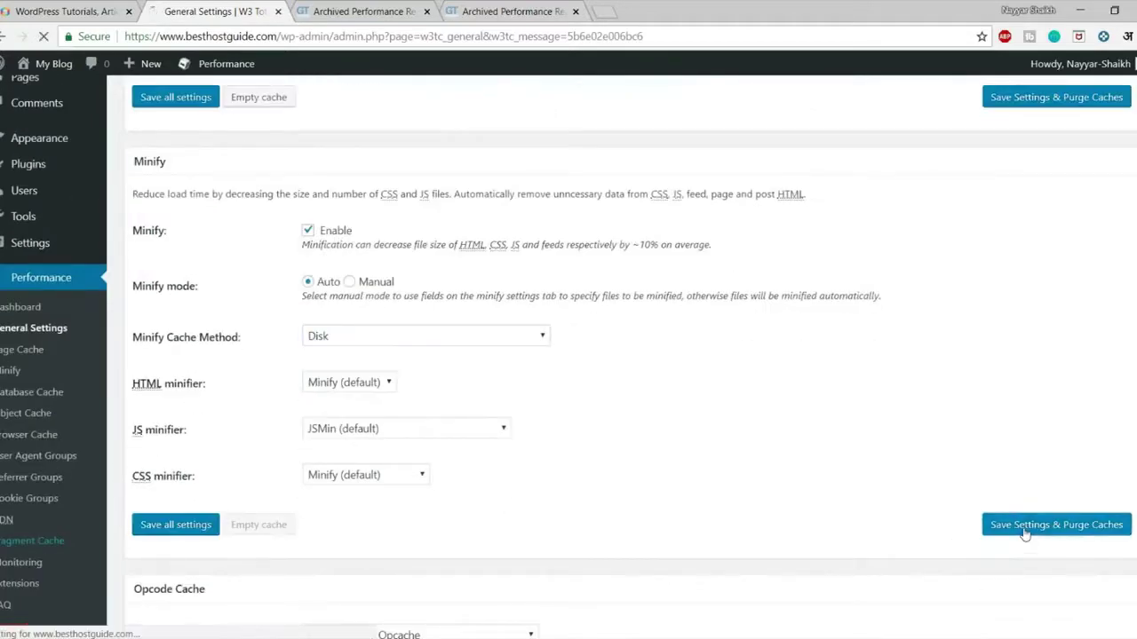
# Open the site's front page in a new browser tab and look through it after the minify change.
pyautogui.scroll(-6, 862, 494)
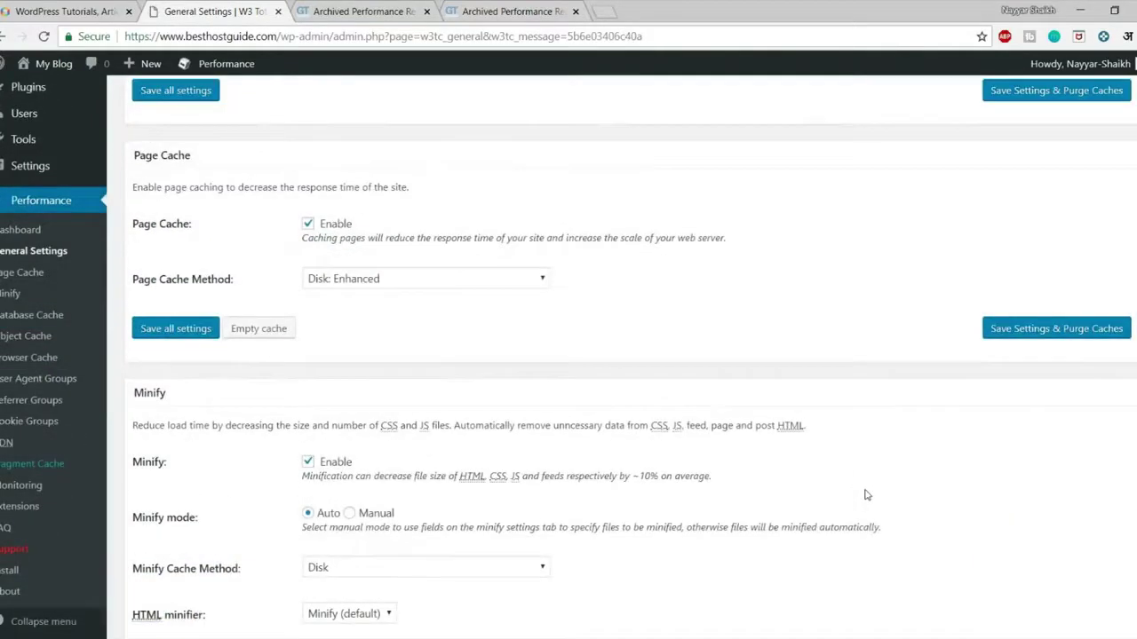
pyautogui.scroll(6, 862, 494)
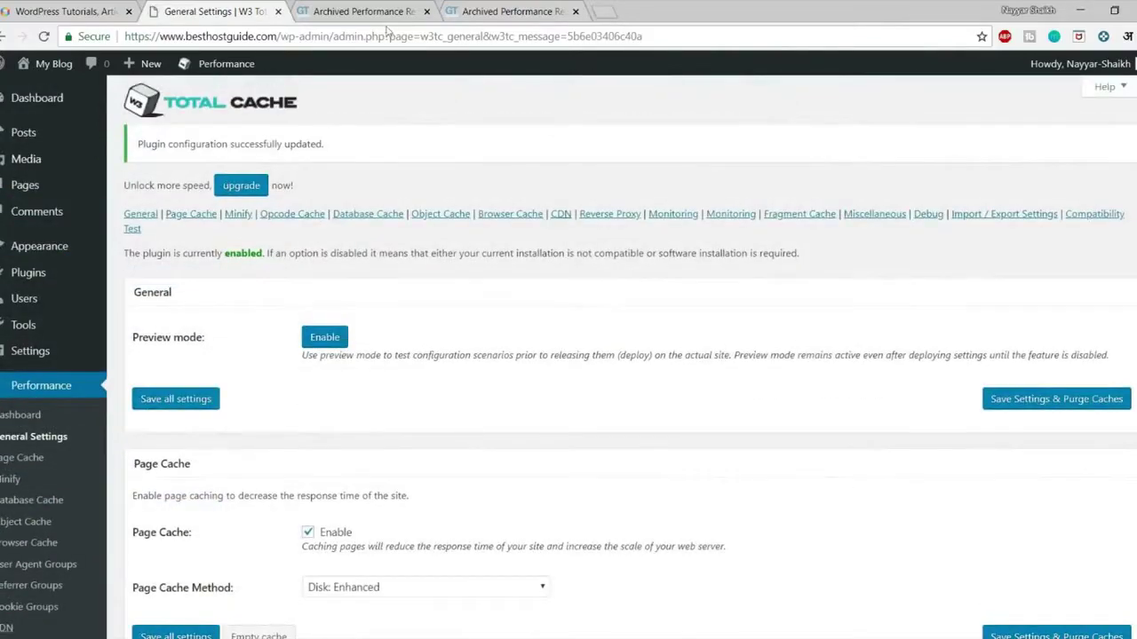
pyautogui.moveTo(40, 64)
pyautogui.rightClick(44, 90)
pyautogui.click(55, 98)
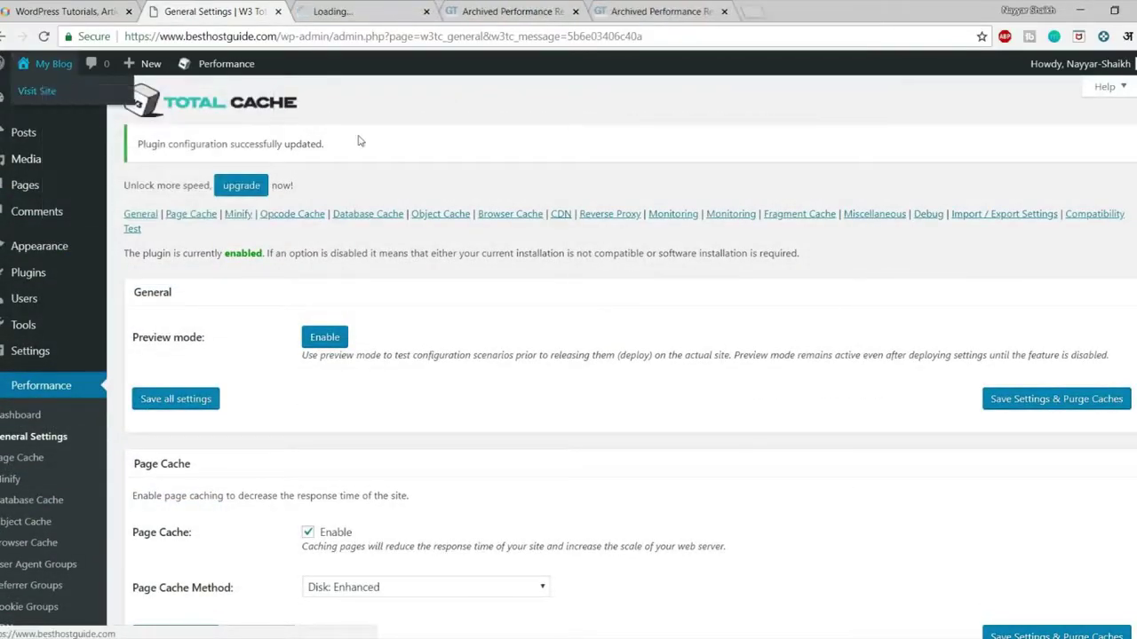
pyautogui.click(345, 10)
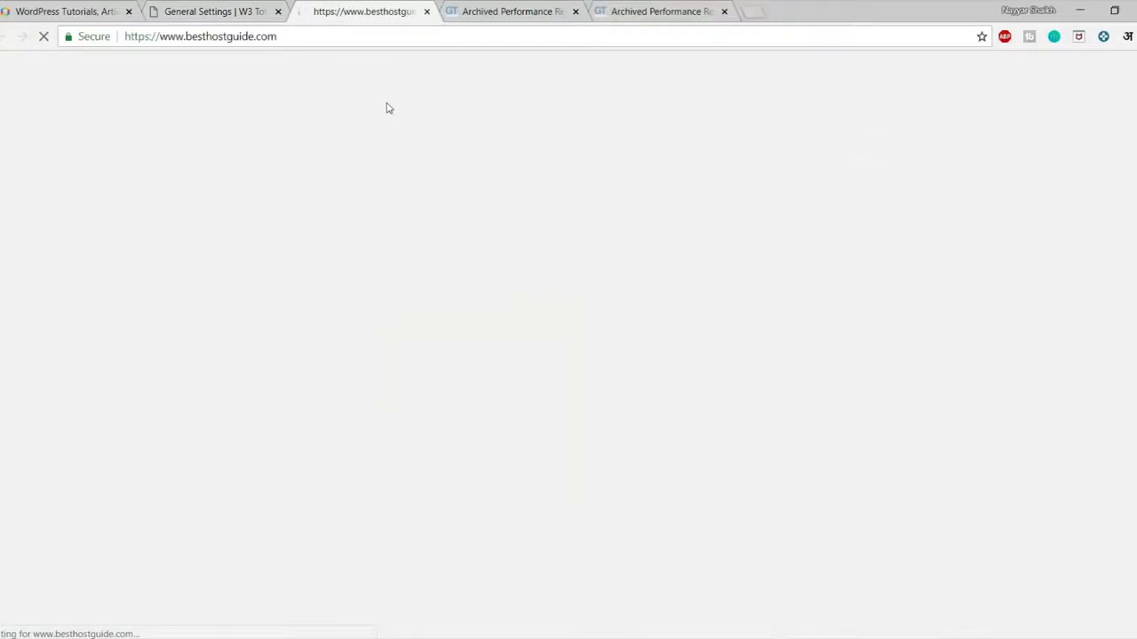
pyautogui.scroll(-5, 424, 261)
pyautogui.scroll(5, 435, 378)
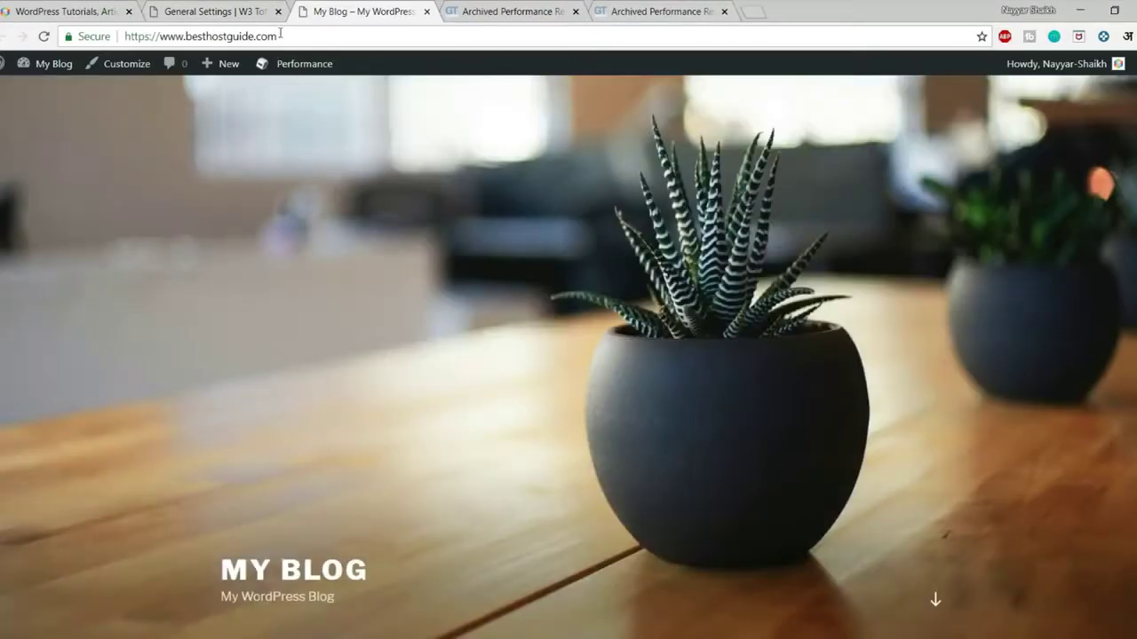
pyautogui.click(280, 36)
pyautogui.hotkey('ctrl', 'c')
pyautogui.click(1131, 36)
pyautogui.click(1129, 93)
pyautogui.hotkey('ctrl', 'v')
pyautogui.press('Return')
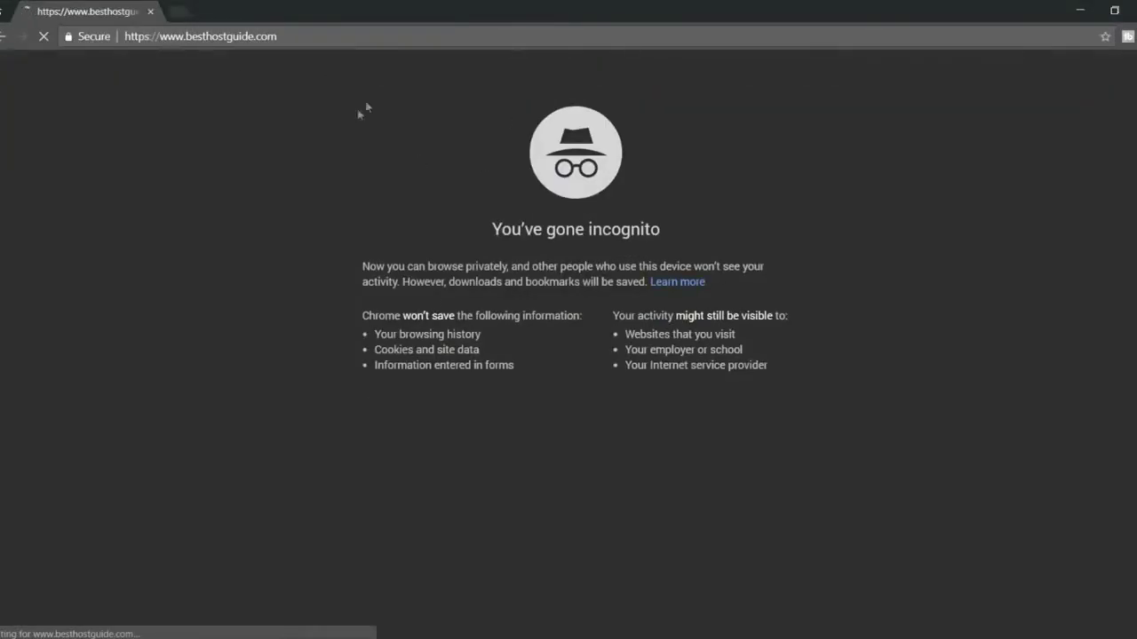
pyautogui.scroll(-10, 571, 330)
pyautogui.scroll(8, 579, 355)
pyautogui.scroll(4, 596, 389)
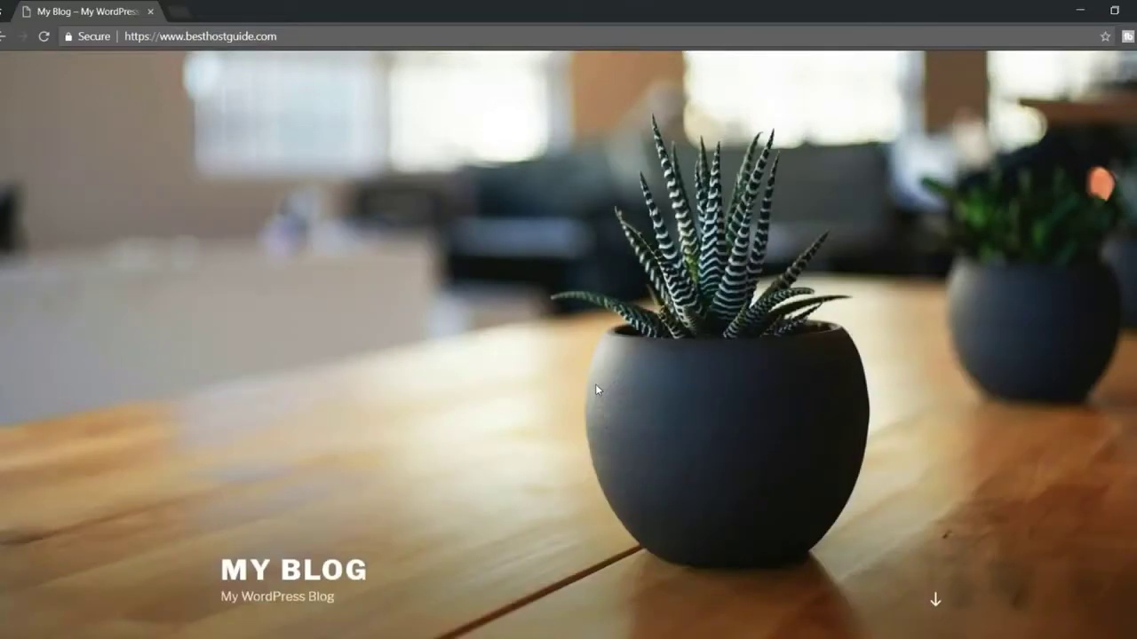
pyautogui.scroll(-10, 591, 384)
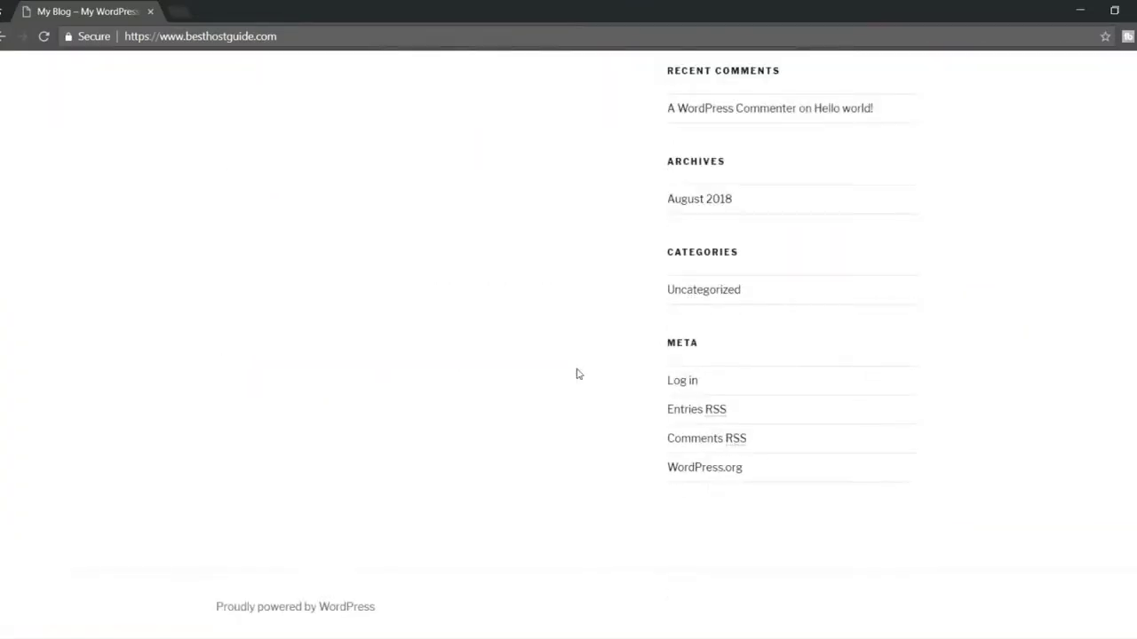
pyautogui.scroll(12, 578, 377)
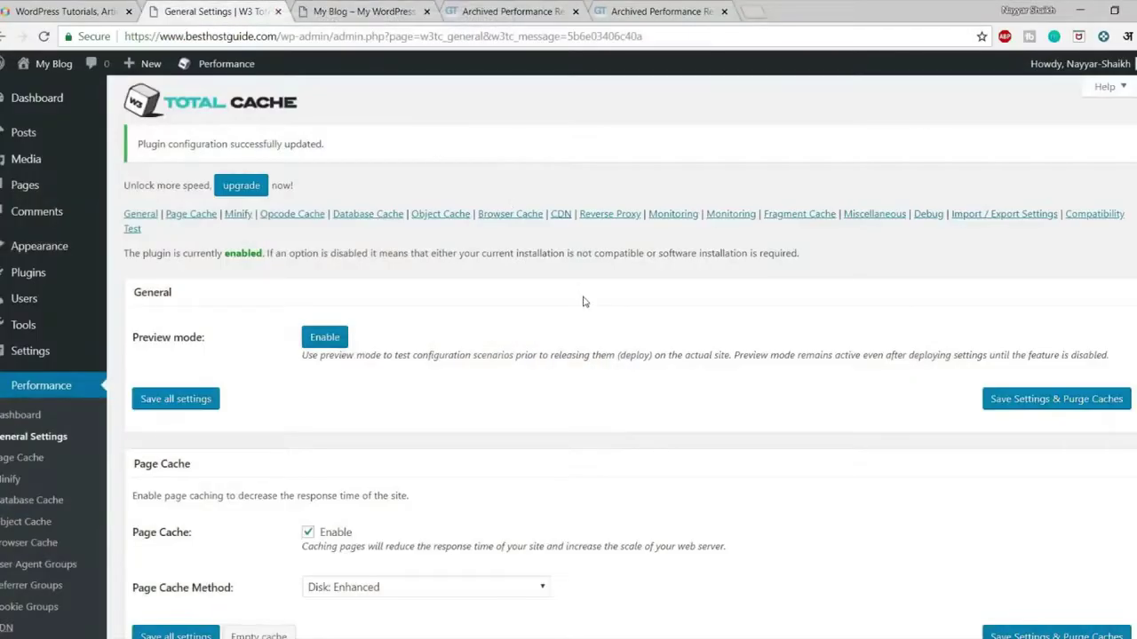
# Return to the W3 Total Cache general settings, save the Opcode Cache section and purge the caches.
pyautogui.scroll(-5, 582, 302)
pyautogui.scroll(-2, 583, 302)
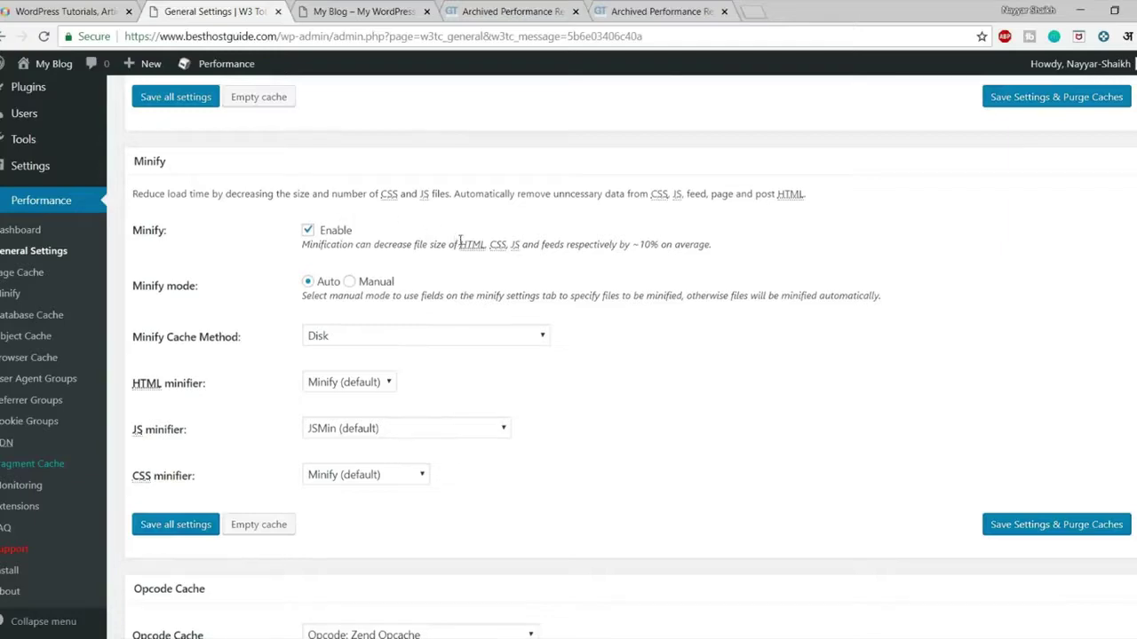
pyautogui.scroll(-4, 453, 246)
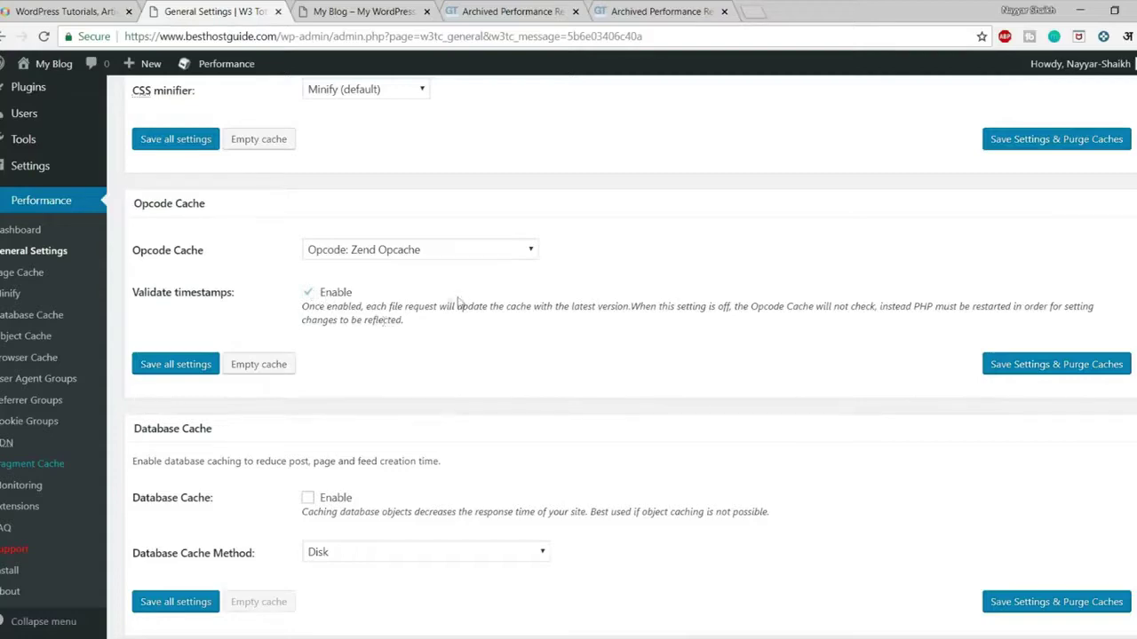
pyautogui.click(1018, 369)
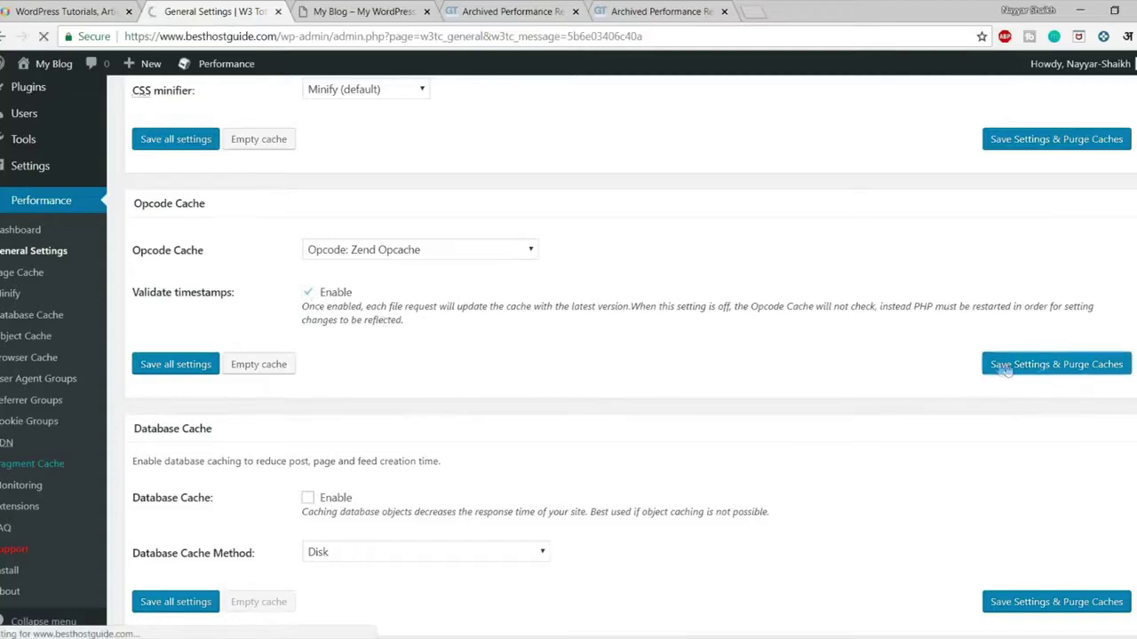
# Enable Database Cache with the Disk method, then save the settings and purge the caches.
pyautogui.scroll(-10, 779, 384)
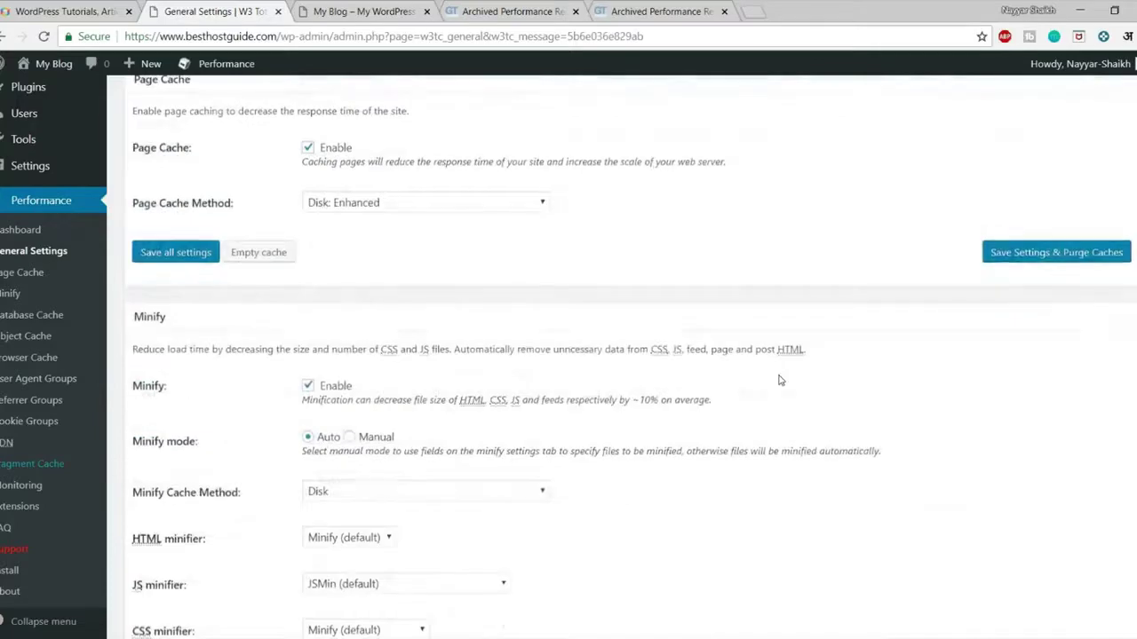
pyautogui.scroll(-3, 778, 384)
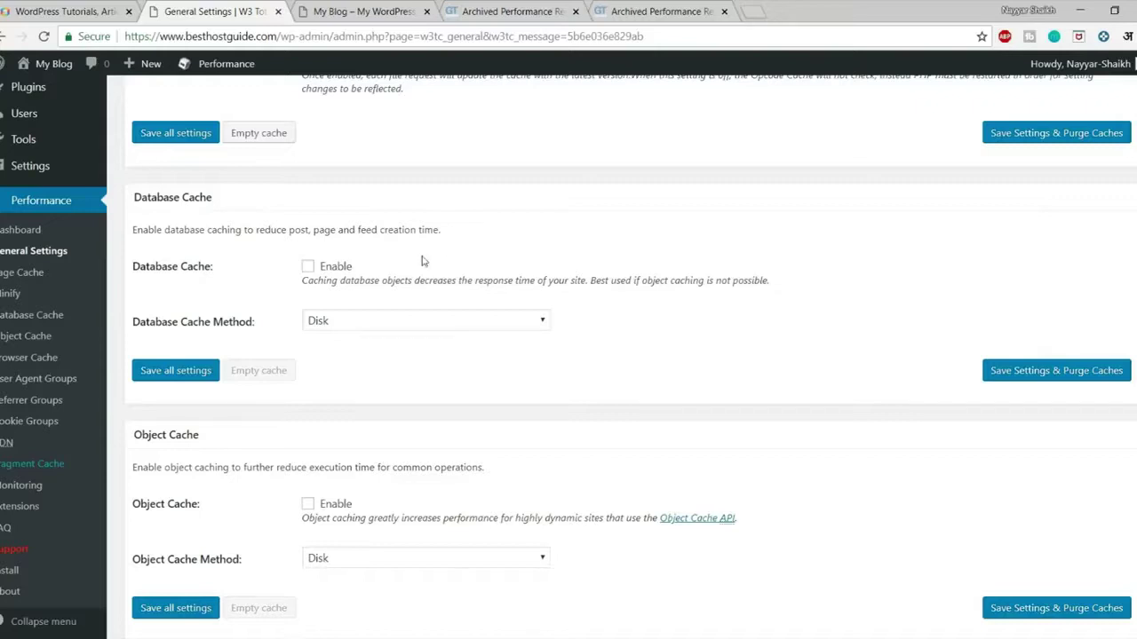
pyautogui.click(308, 267)
pyautogui.click(1010, 376)
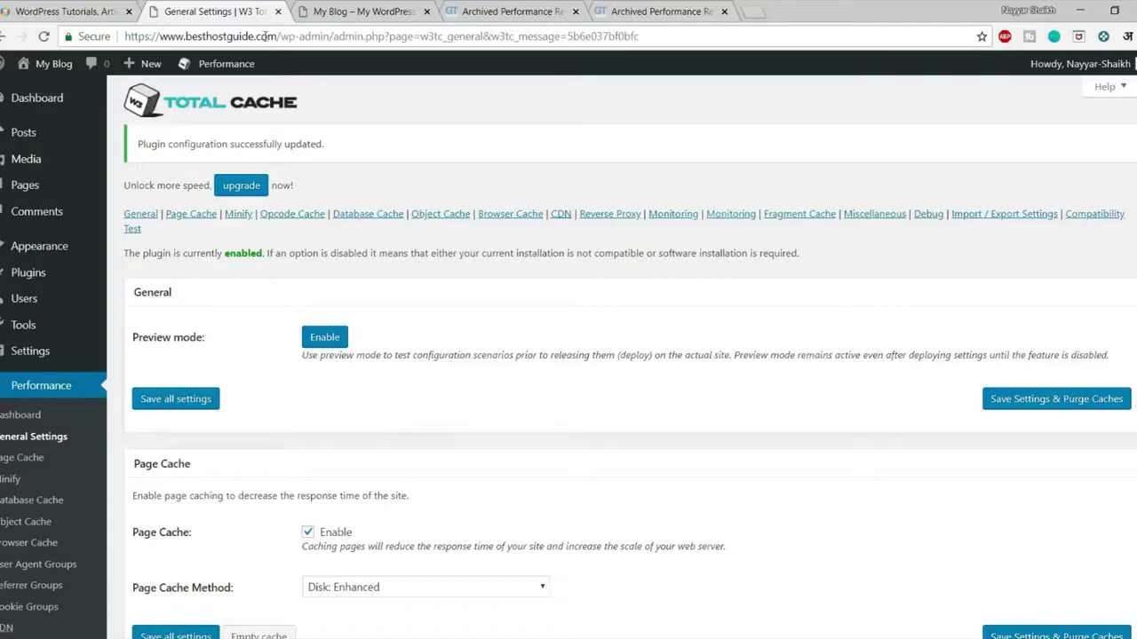
# Go back to the Database Cache section and save its settings again, purging the caches.
pyautogui.click(279, 37)
pyautogui.click(610, 313)
pyautogui.scroll(-6, 611, 328)
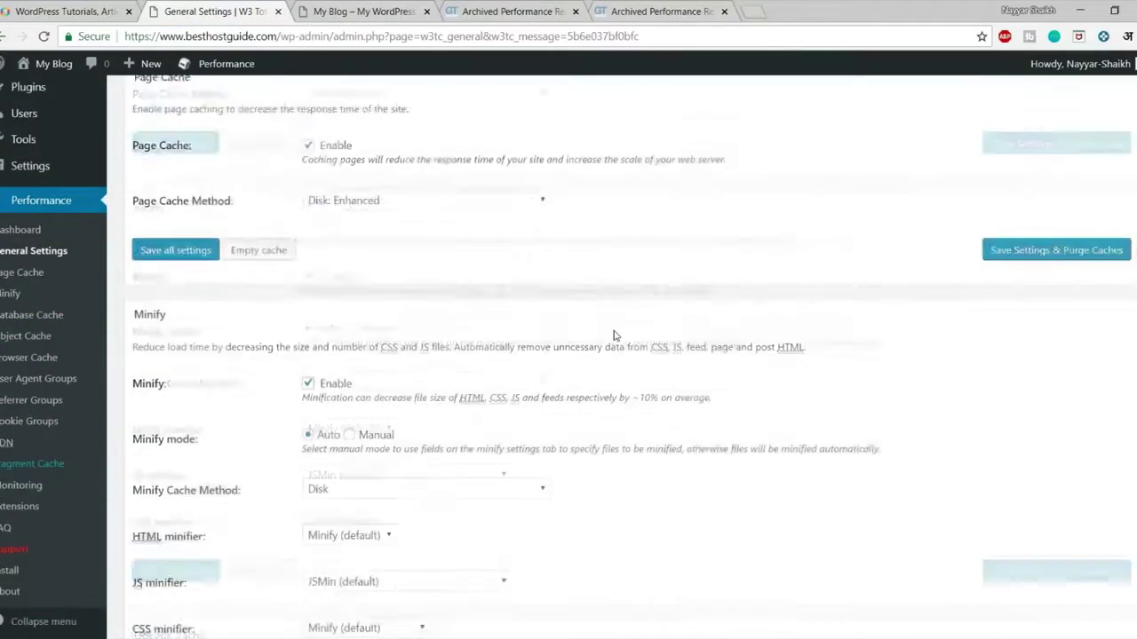
pyautogui.scroll(-5, 612, 334)
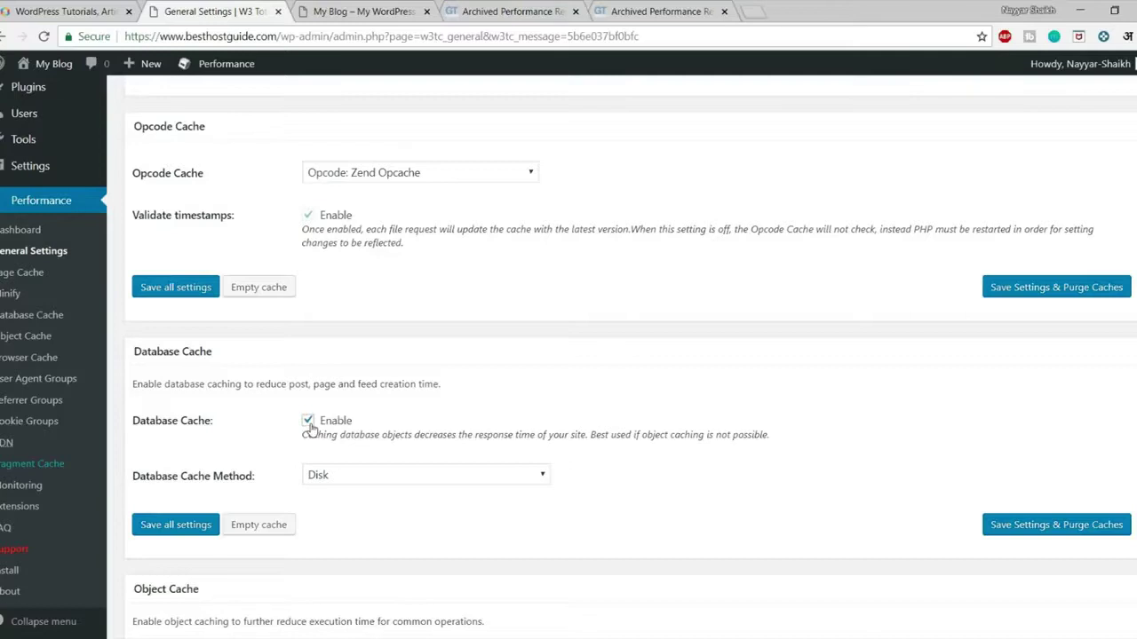
pyautogui.click(1055, 526)
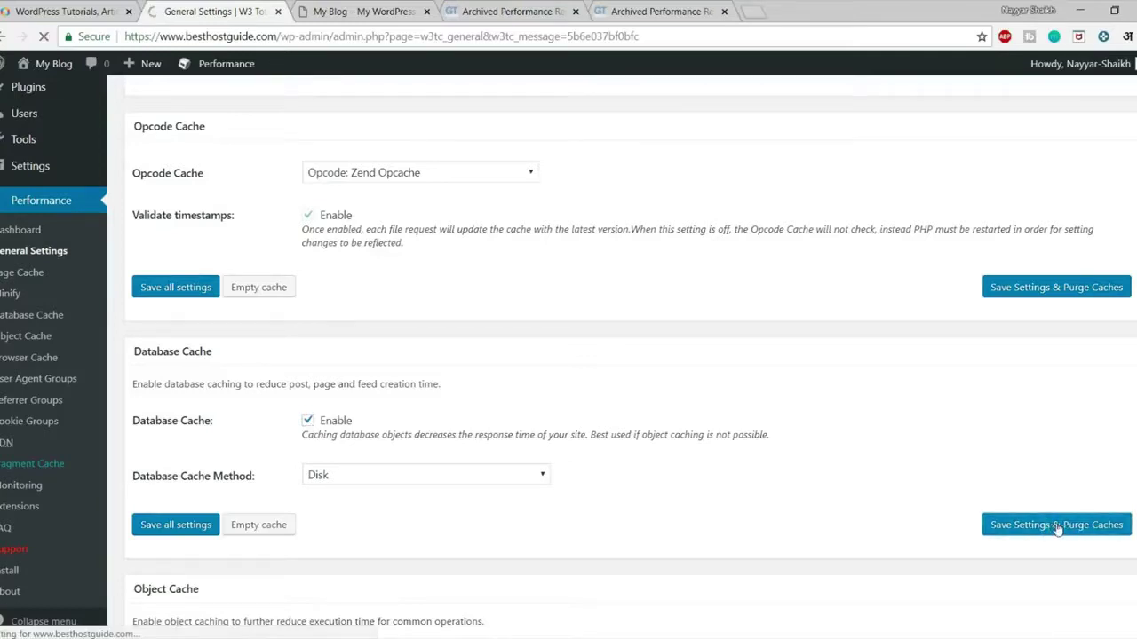
# Review the Object Cache and Browser Cache sections of the general settings, leaving Object Cache disabled.
pyautogui.scroll(-10, 711, 453)
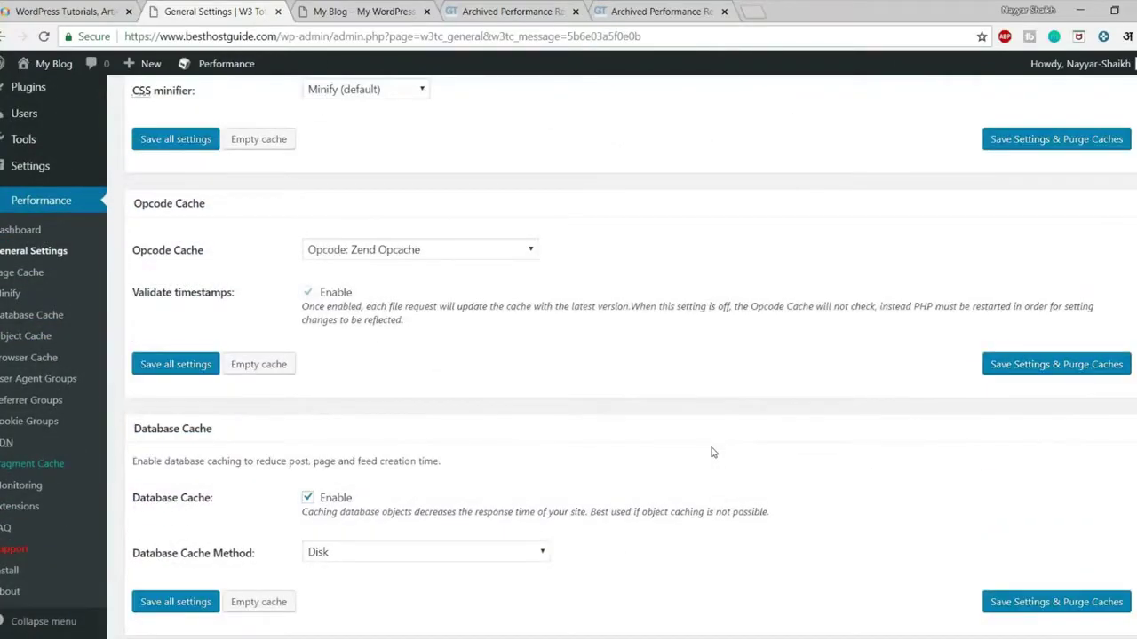
pyautogui.scroll(-4, 711, 453)
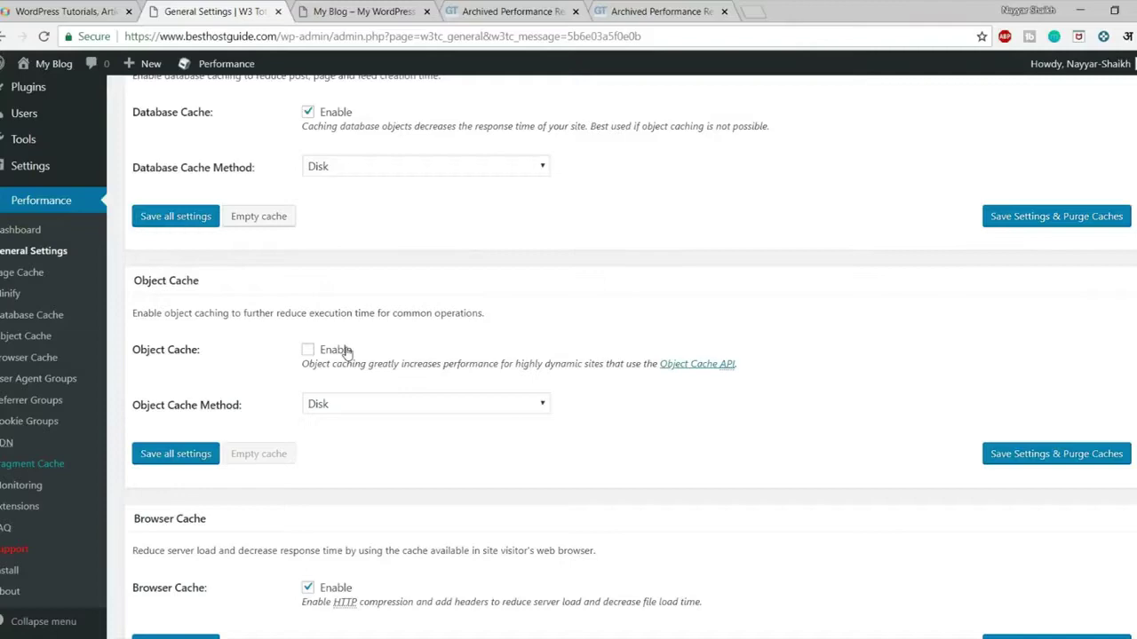
pyautogui.scroll(-1, 674, 405)
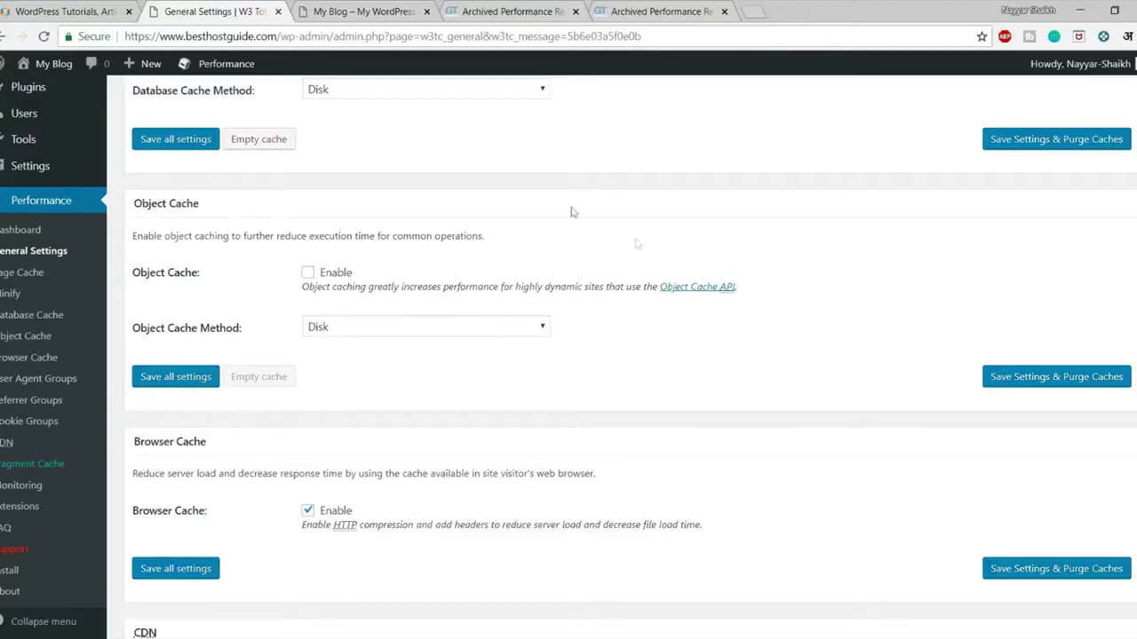
pyautogui.scroll(-1, 571, 213)
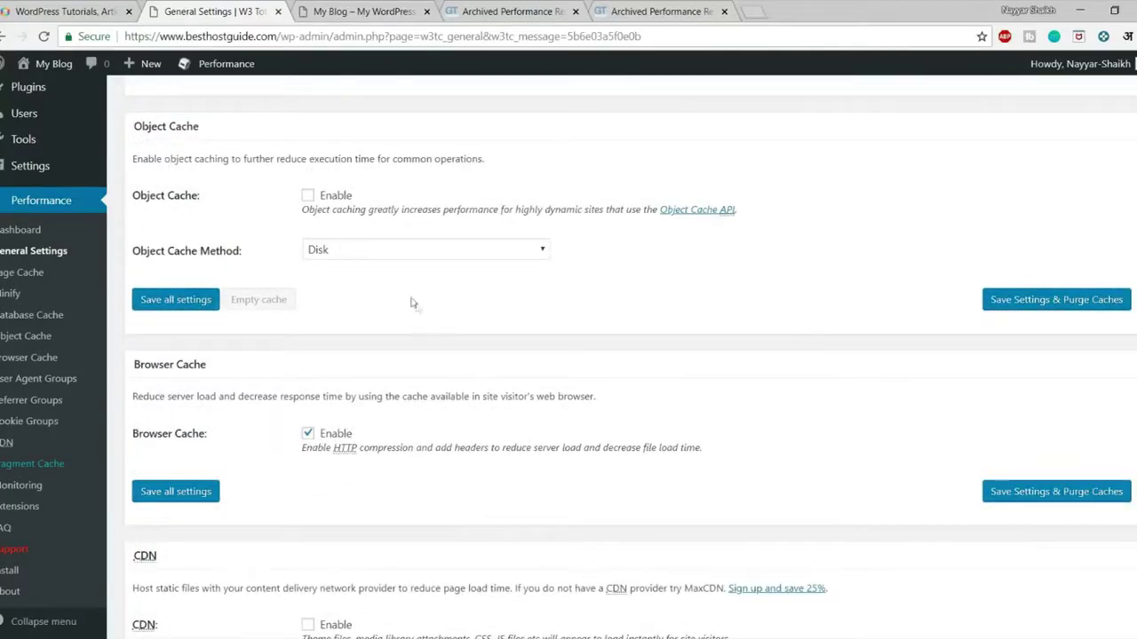
pyautogui.scroll(-2, 411, 305)
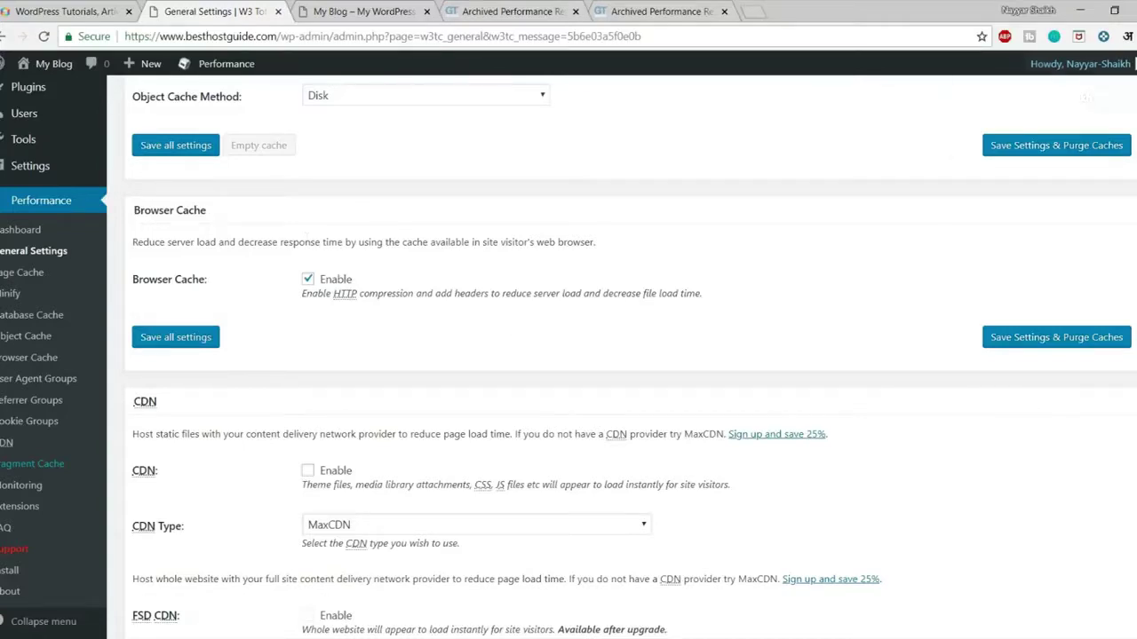
# Examine the cached images and files option in Chrome's advanced Clear browsing data dialog, then cancel without clearing anything.
pyautogui.moveTo(1131, 64)
pyautogui.click(1133, 37)
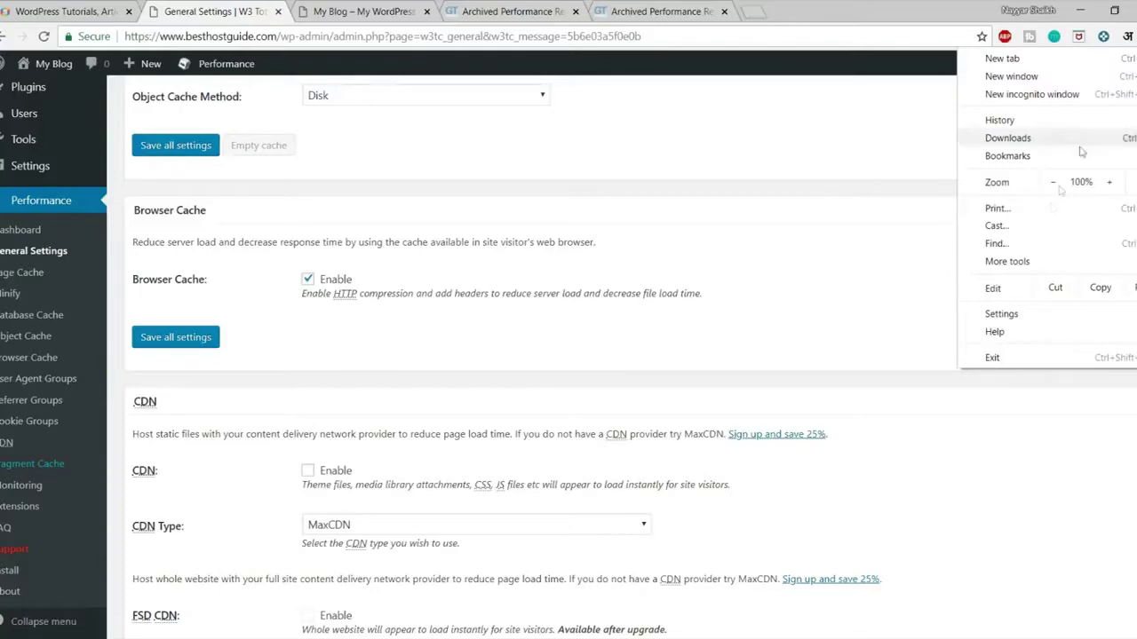
pyautogui.press('Escape')
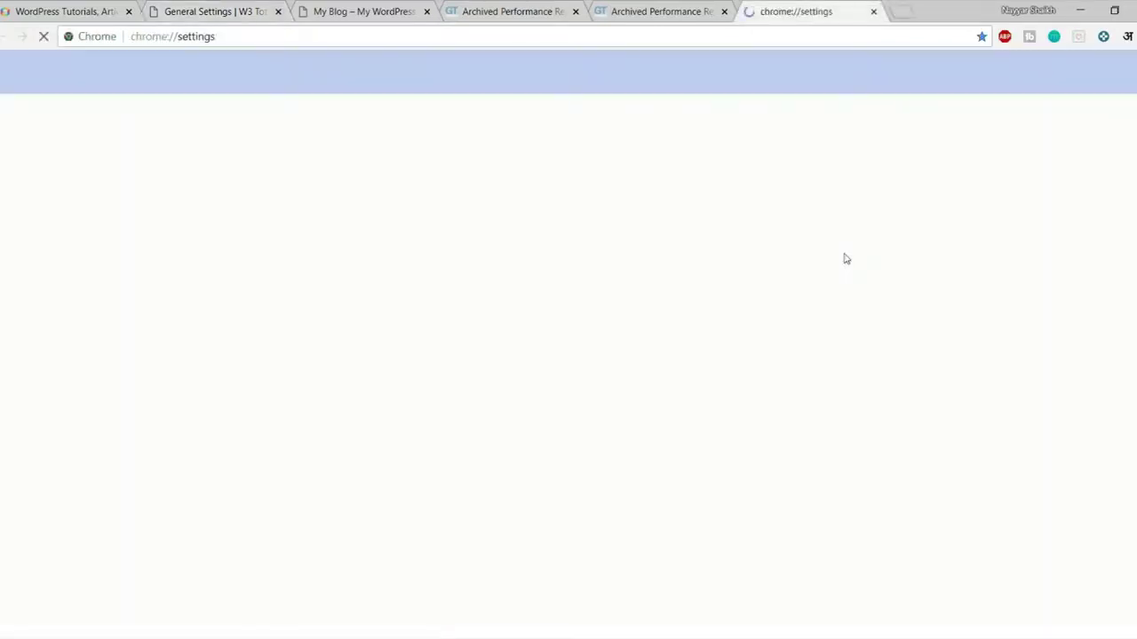
pyautogui.scroll(-5, 837, 300)
pyautogui.click(560, 586)
pyautogui.scroll(-3, 725, 541)
pyautogui.scroll(-2, 726, 541)
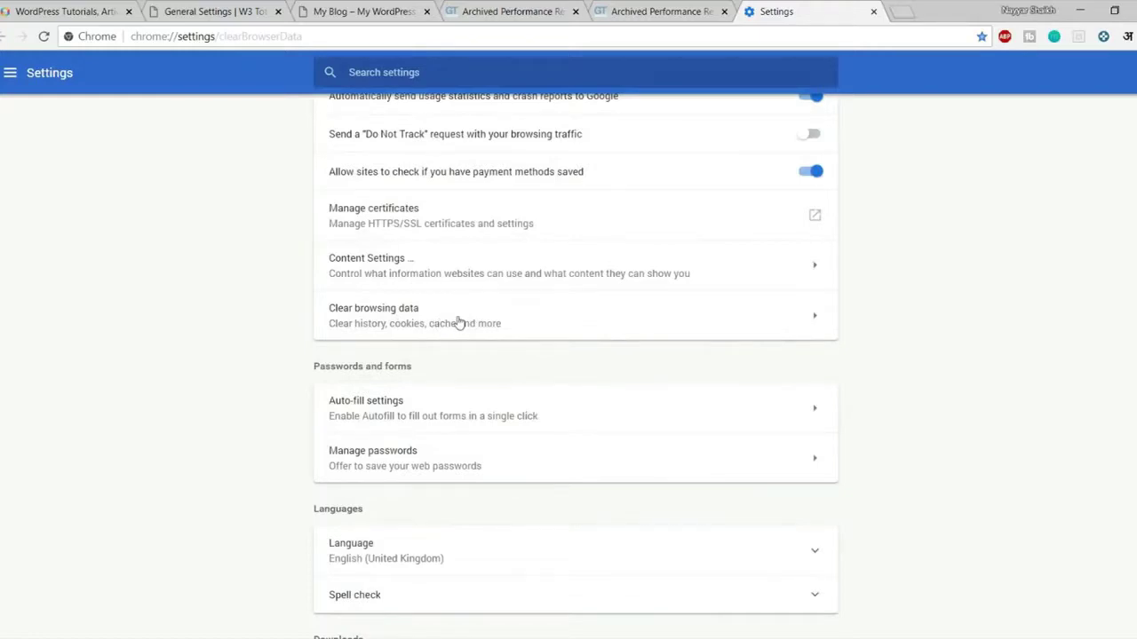
pyautogui.click(458, 322)
pyautogui.scroll(-1, 497, 373)
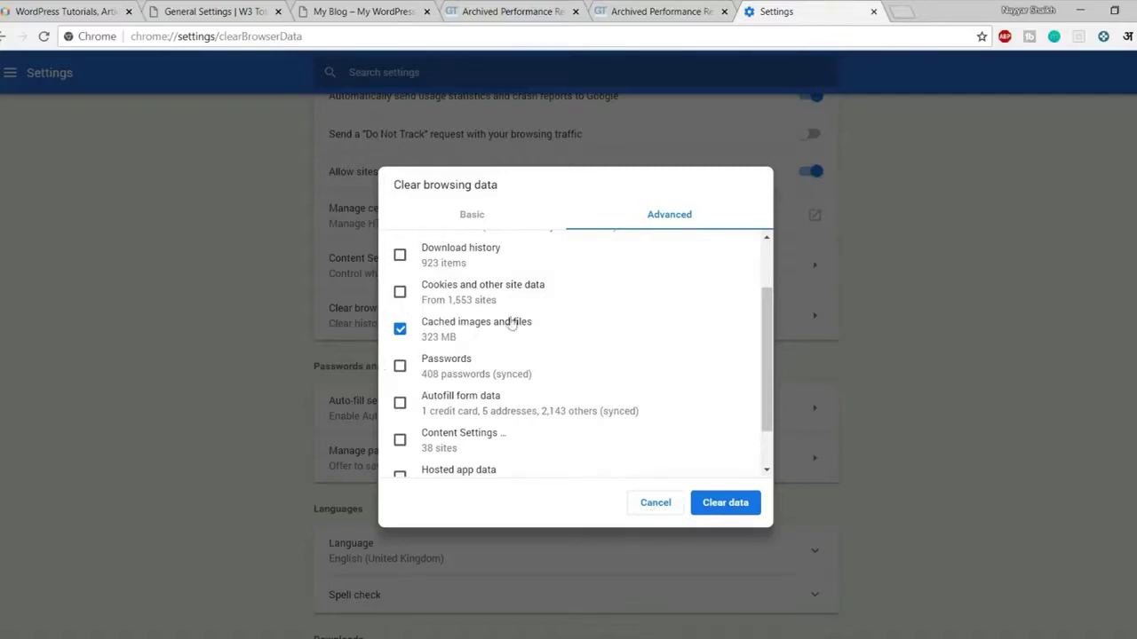
pyautogui.click(655, 503)
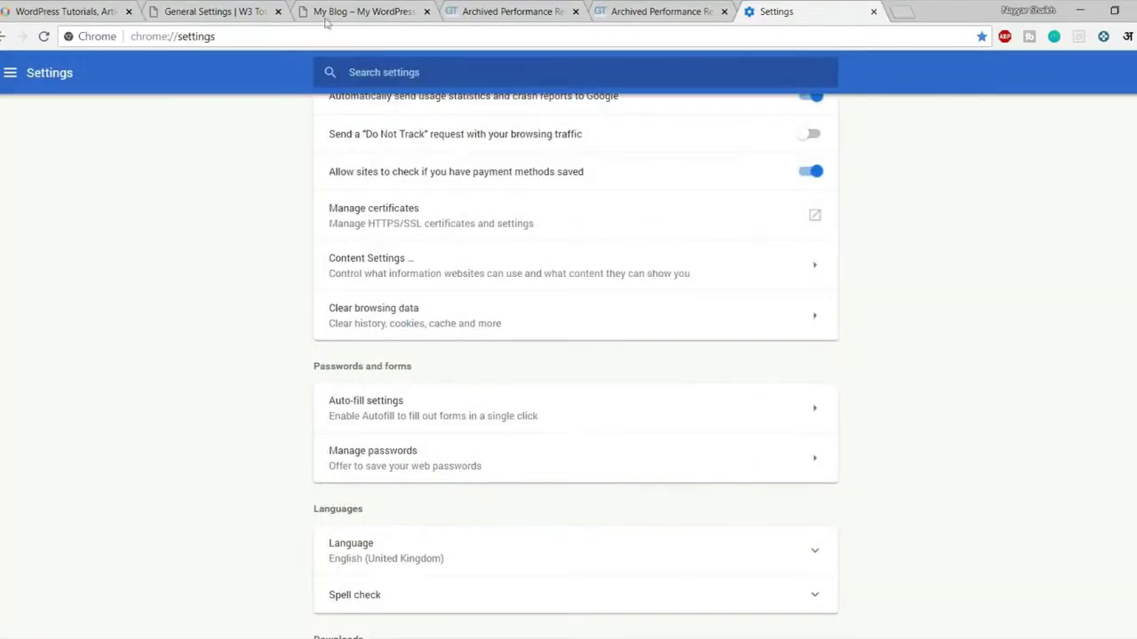
# Return to the W3 Total Cache general settings, save the Browser Cache section and purge the caches.
pyautogui.click(204, 11)
pyautogui.scroll(-1, 626, 349)
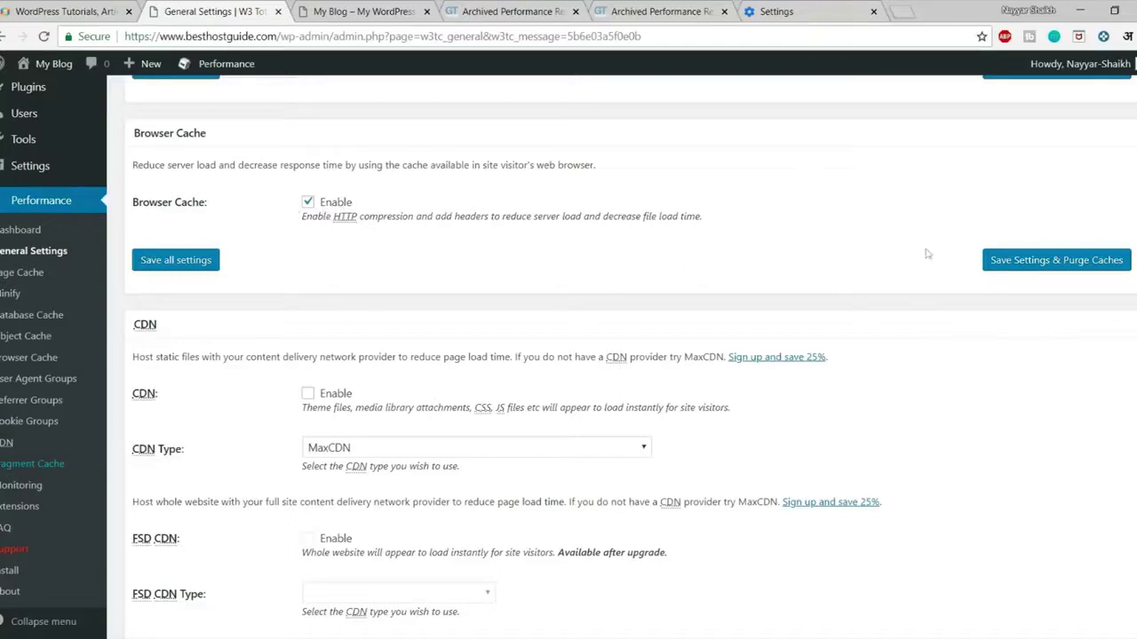
pyautogui.click(1028, 260)
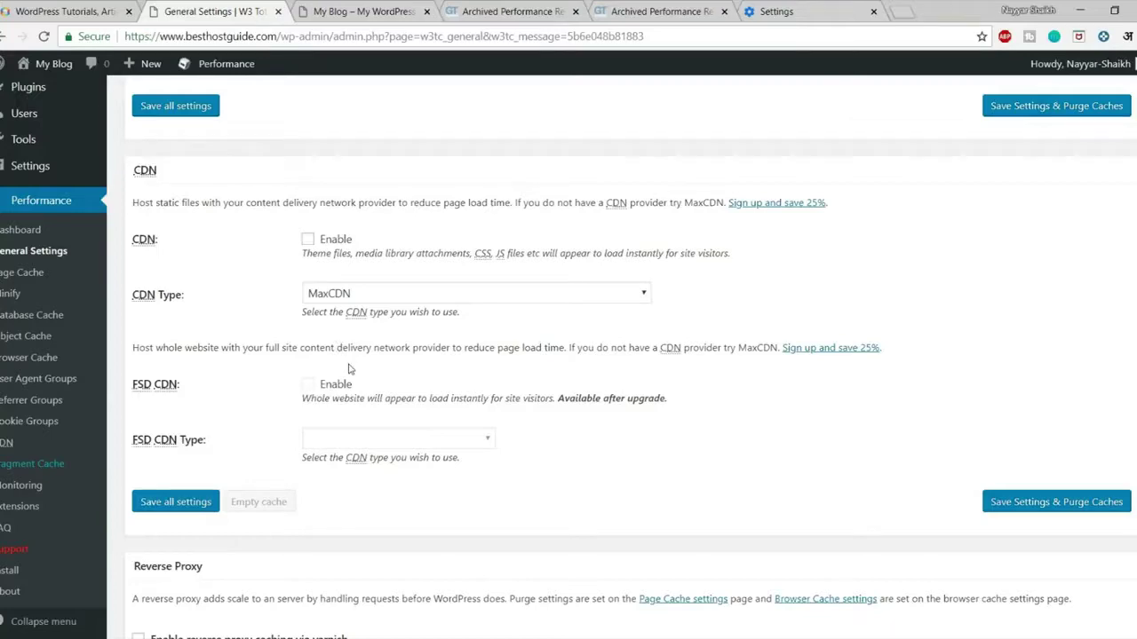
# Review the CDN, Reverse Proxy, Monitoring, Fragment Cache and Licensing sections of the general settings.
pyautogui.scroll(-1, 436, 423)
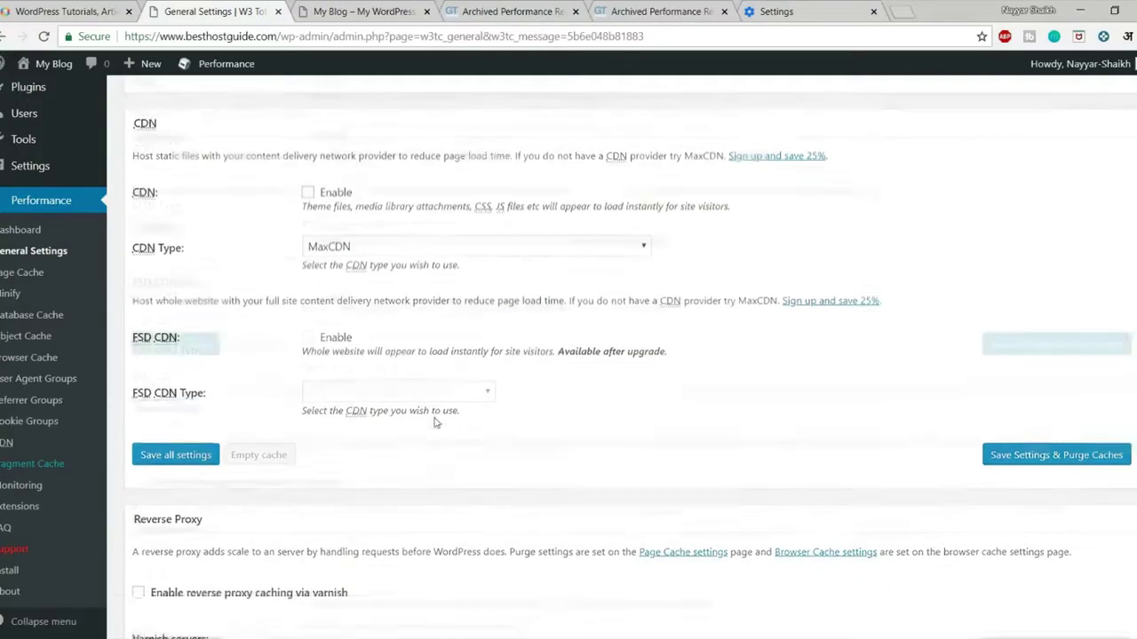
pyautogui.scroll(-2, 435, 422)
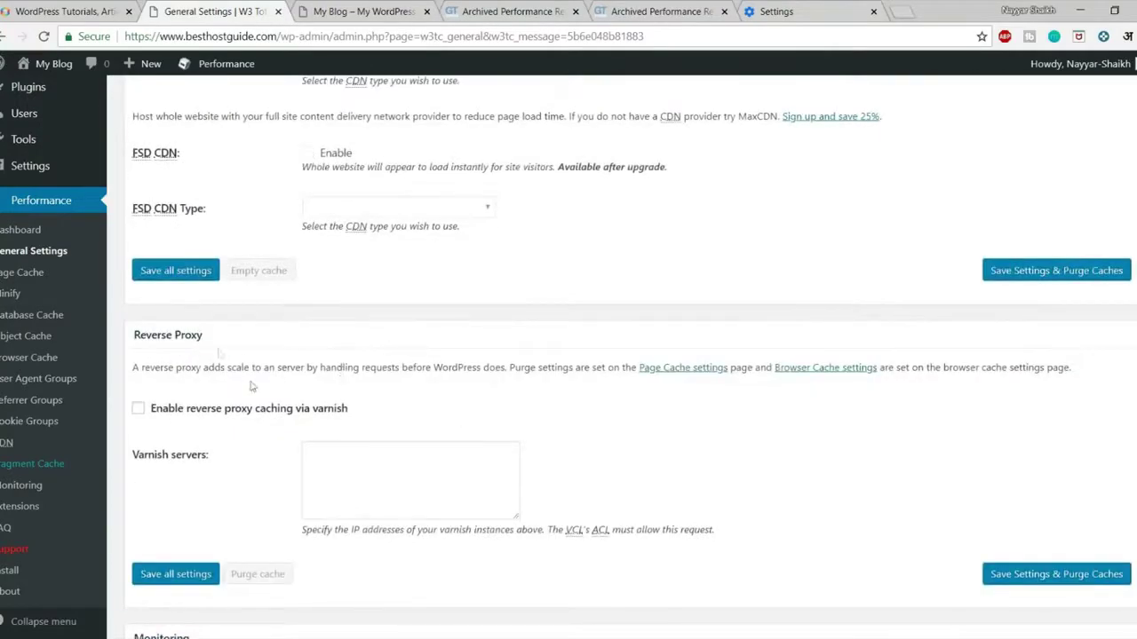
pyautogui.scroll(-1, 419, 396)
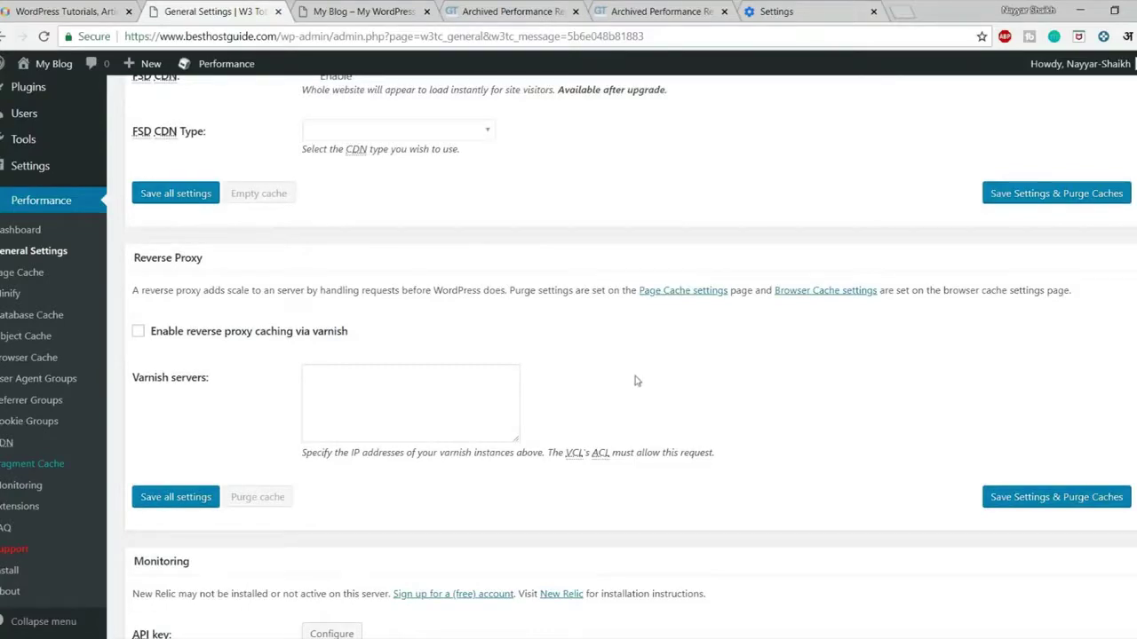
pyautogui.scroll(-3, 563, 334)
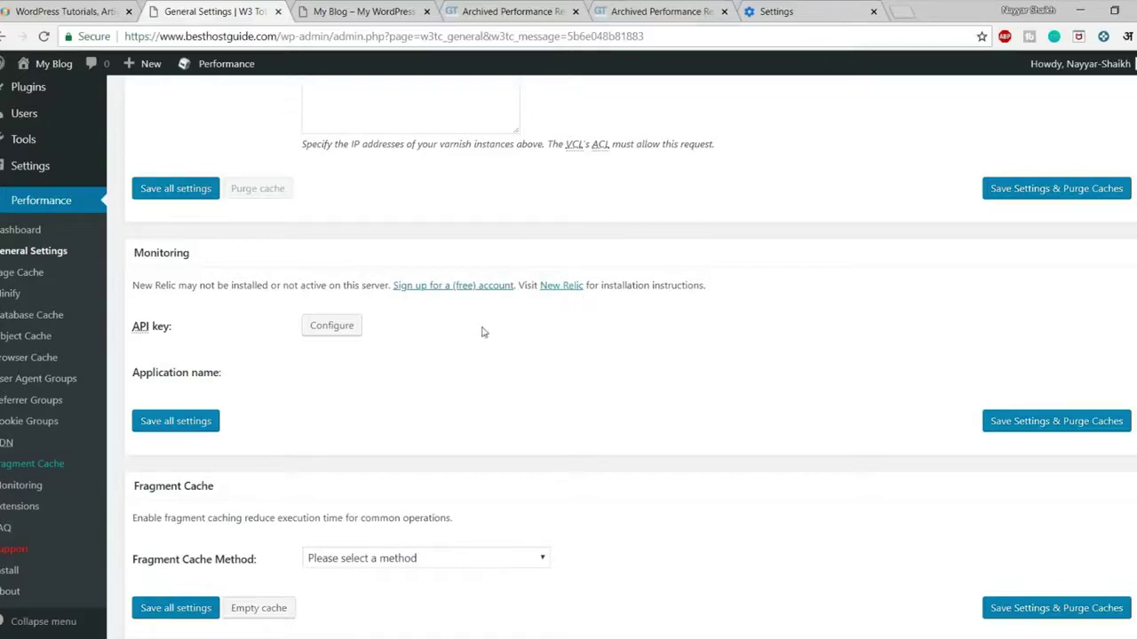
pyautogui.scroll(-4, 346, 355)
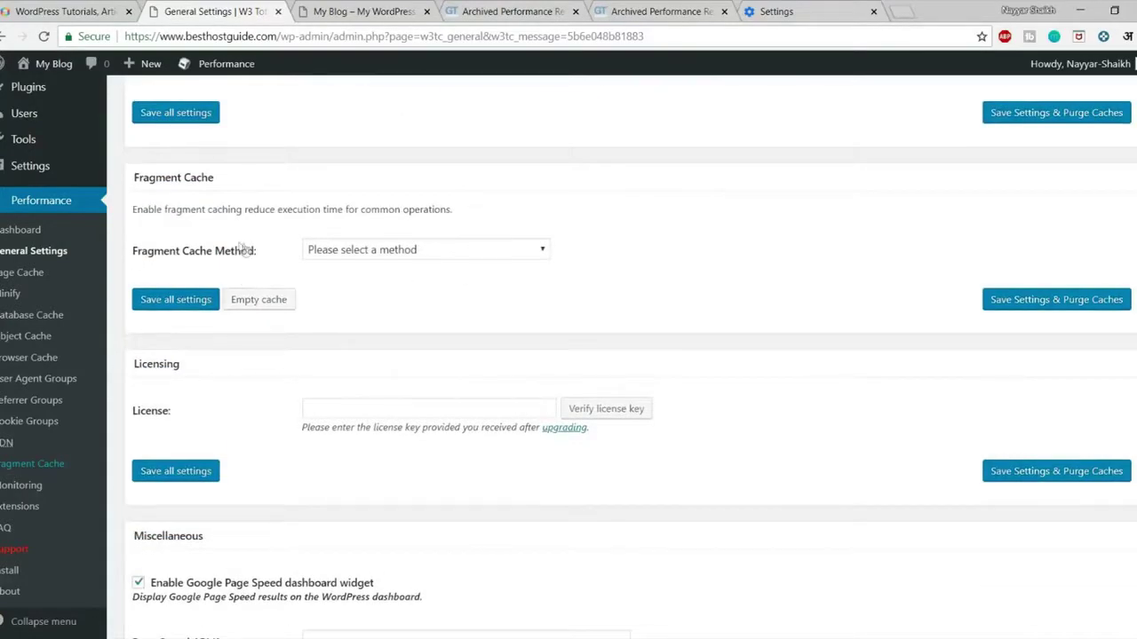
# Set the Fragment Cache Method to Disk, then save the settings and purge the caches.
pyautogui.click(368, 257)
pyautogui.click(385, 302)
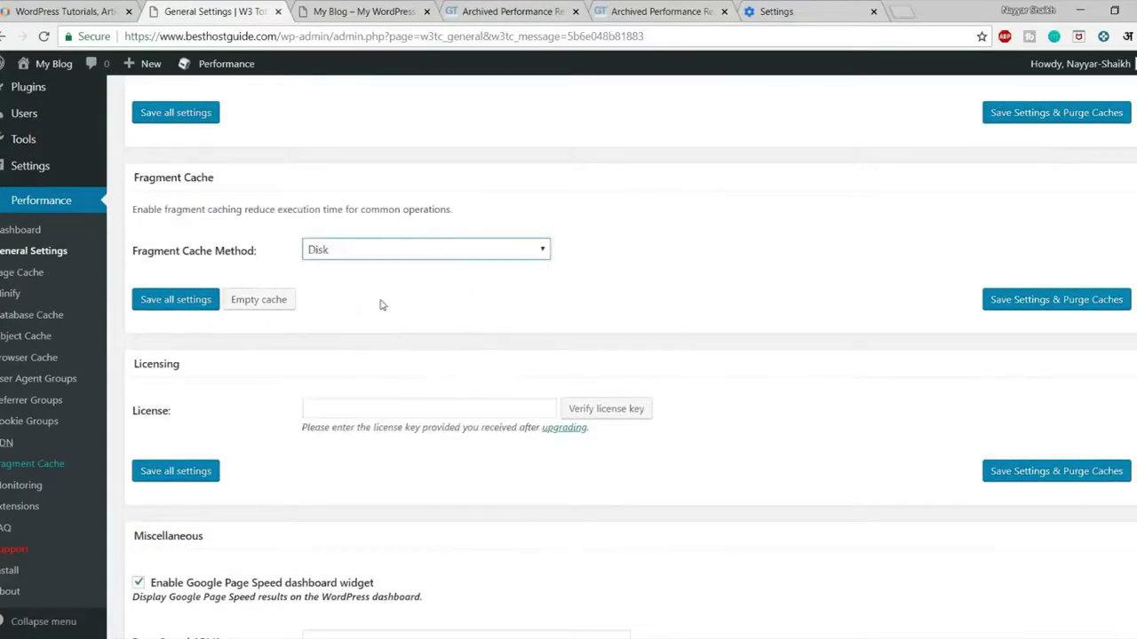
pyautogui.click(1050, 307)
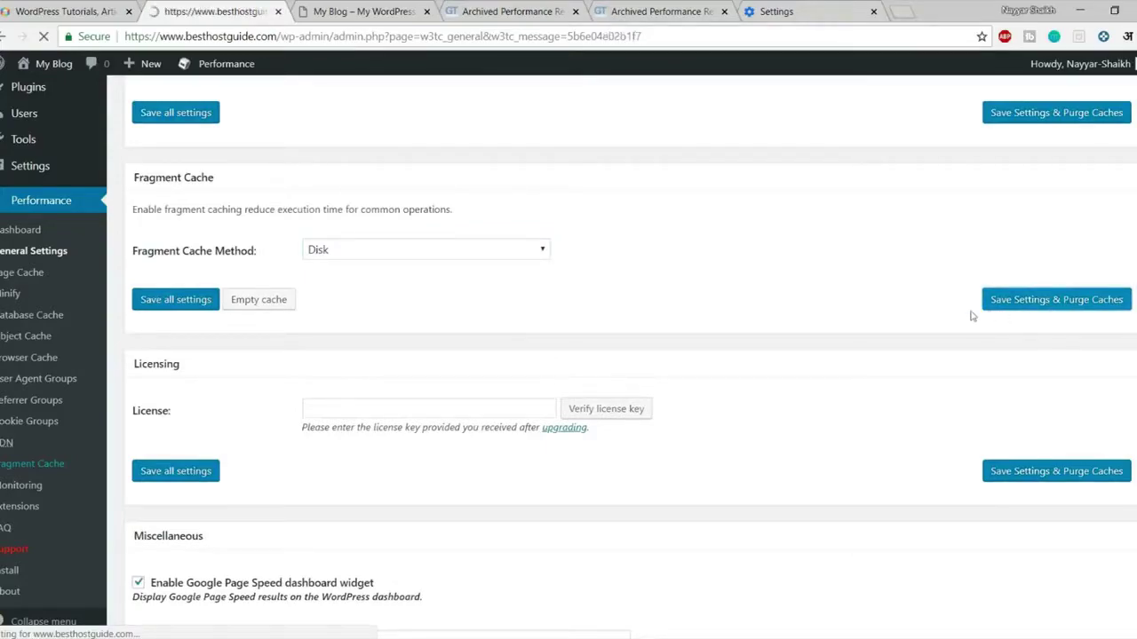
# Open the WordPress dashboard in a new tab and check its widgets for Google Page Speed results.
pyautogui.scroll(-10, 976, 304)
pyautogui.scroll(-4, 809, 408)
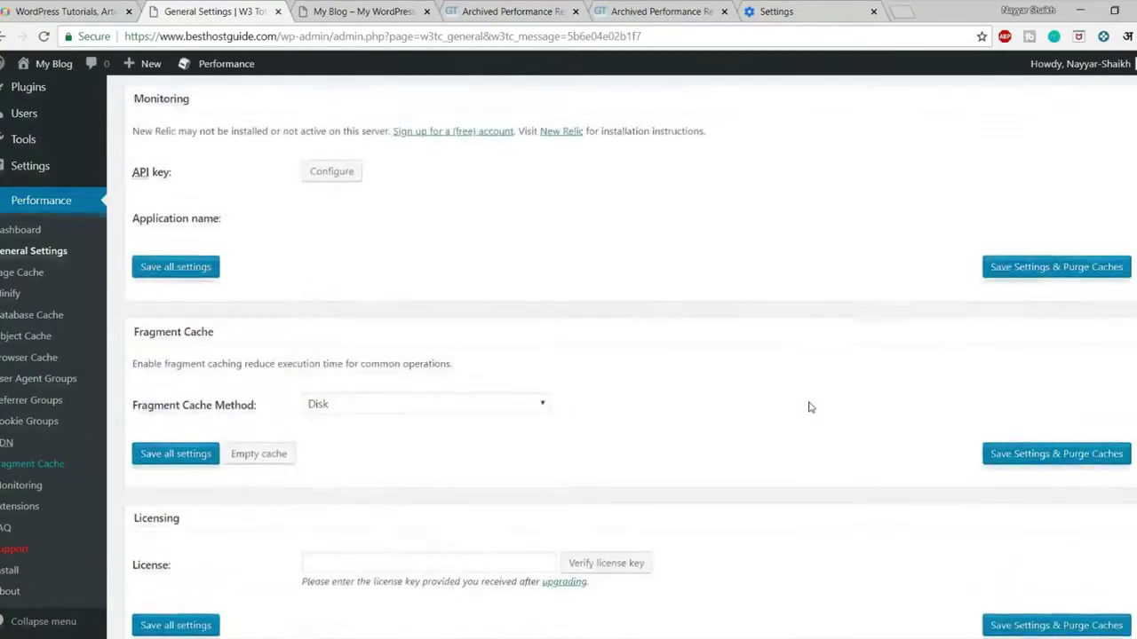
pyautogui.scroll(5, 809, 408)
pyautogui.scroll(-8, 809, 408)
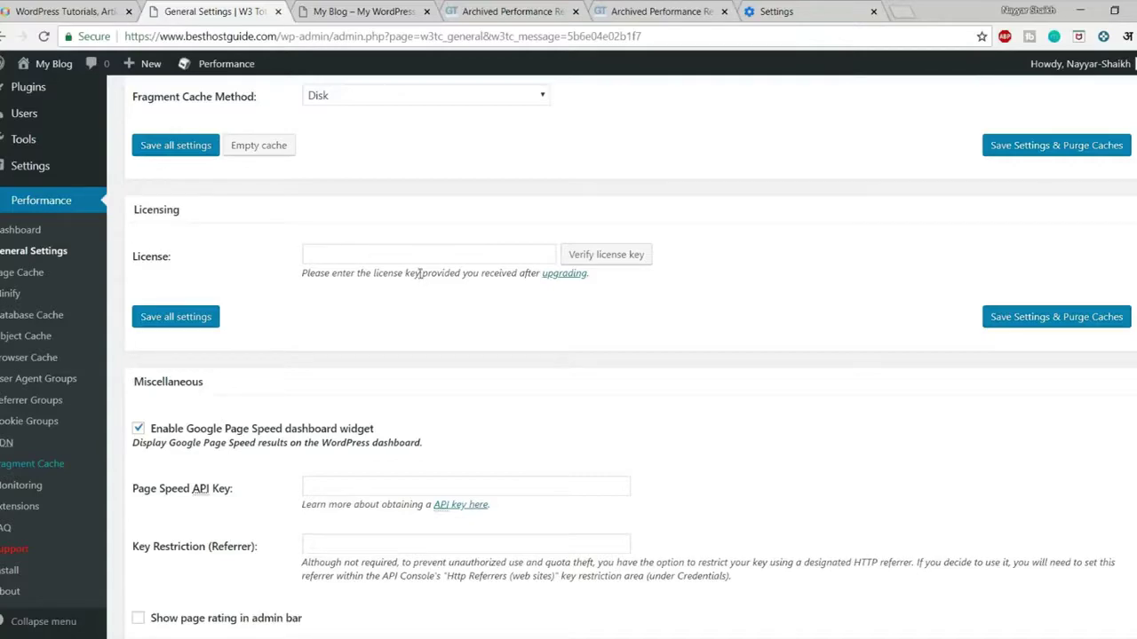
pyautogui.scroll(-3, 434, 294)
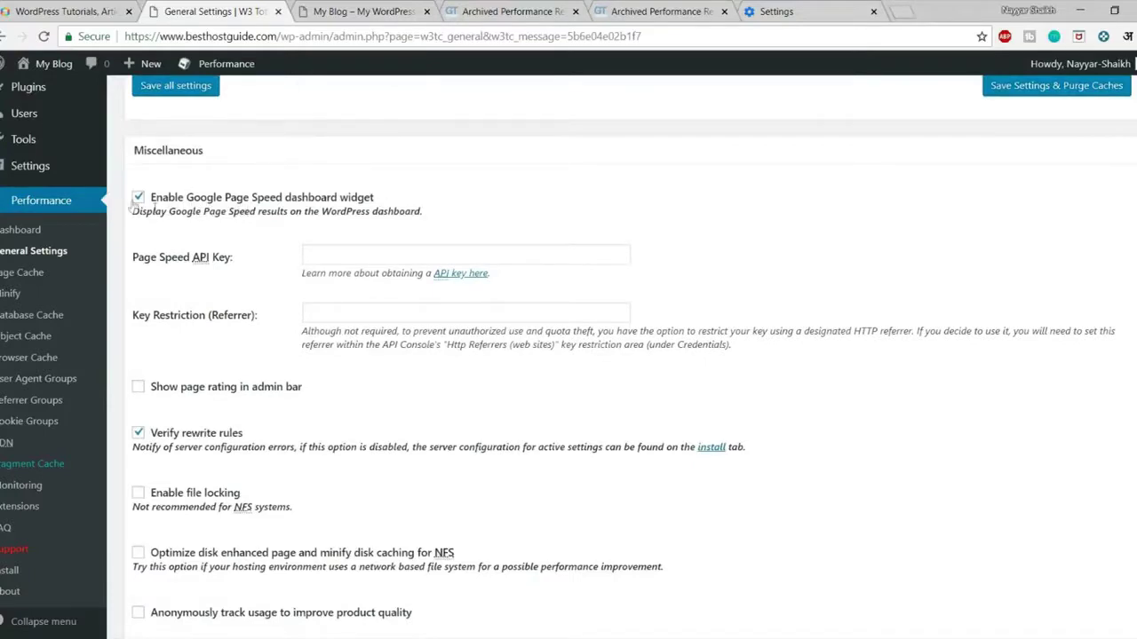
pyautogui.scroll(1, 123, 189)
pyautogui.scroll(3, 122, 189)
pyautogui.rightClick(38, 114)
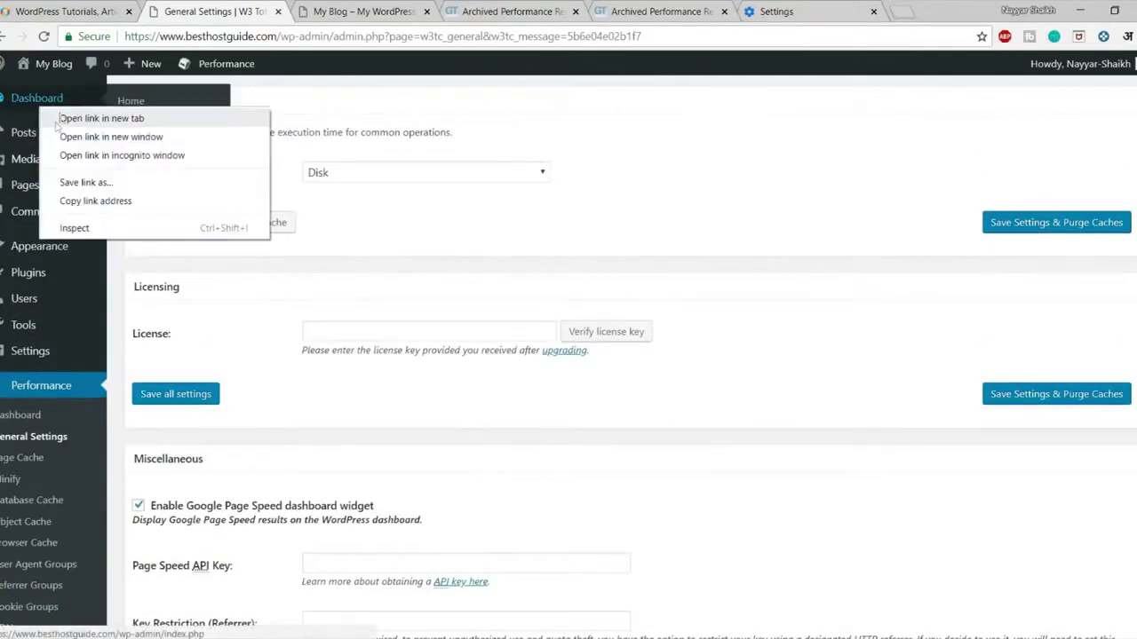
pyautogui.click(80, 118)
pyautogui.click(320, 11)
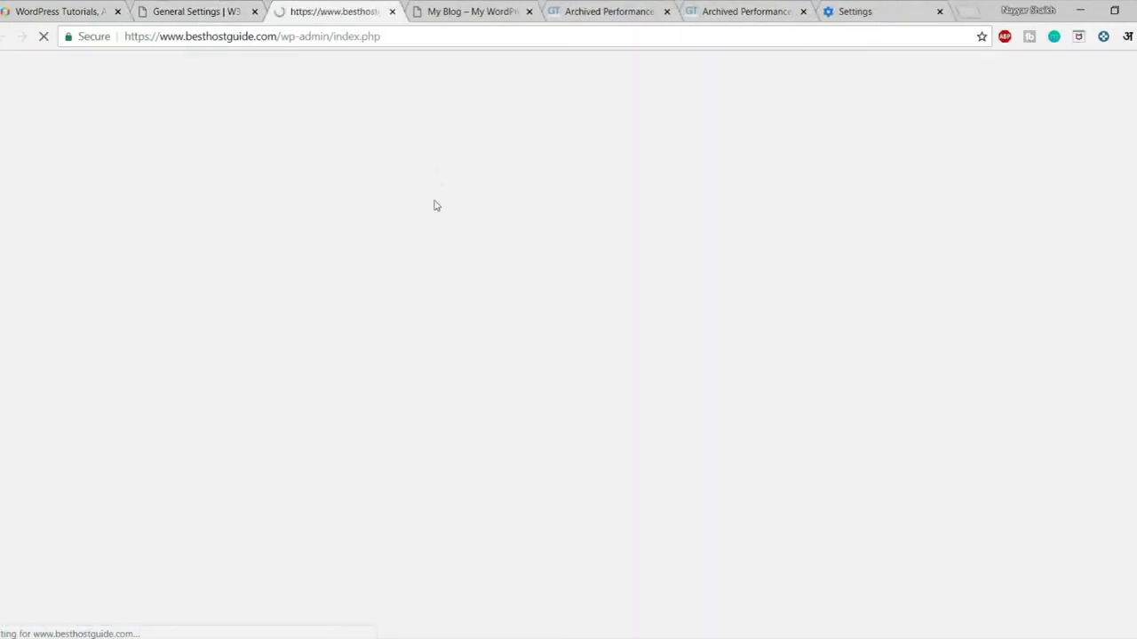
pyautogui.scroll(-5, 440, 209)
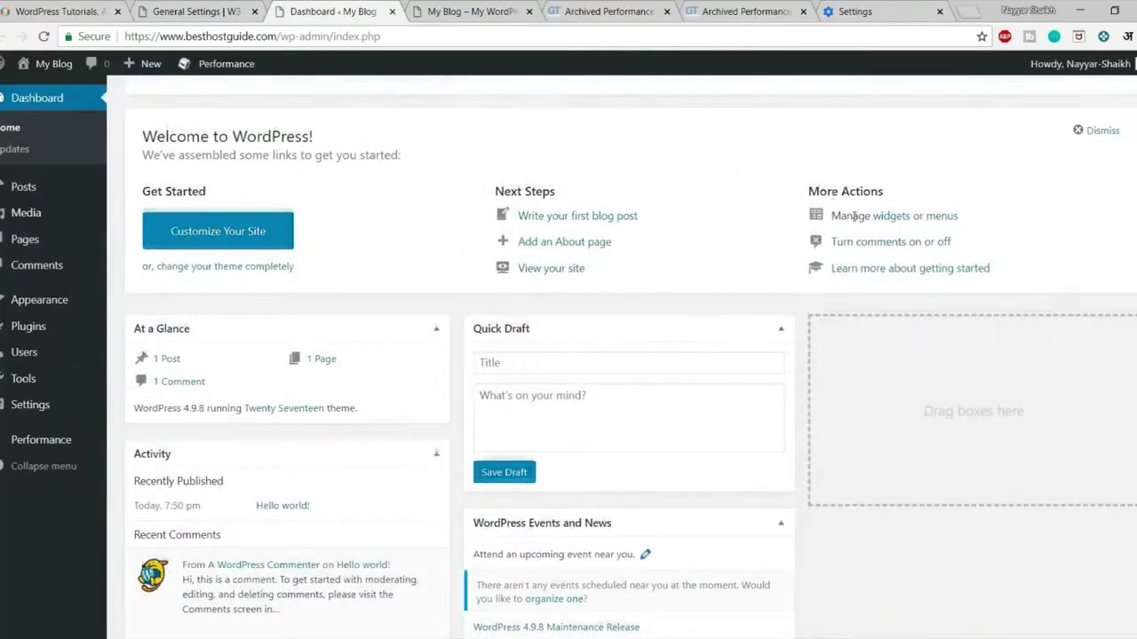
pyautogui.scroll(-2, 854, 215)
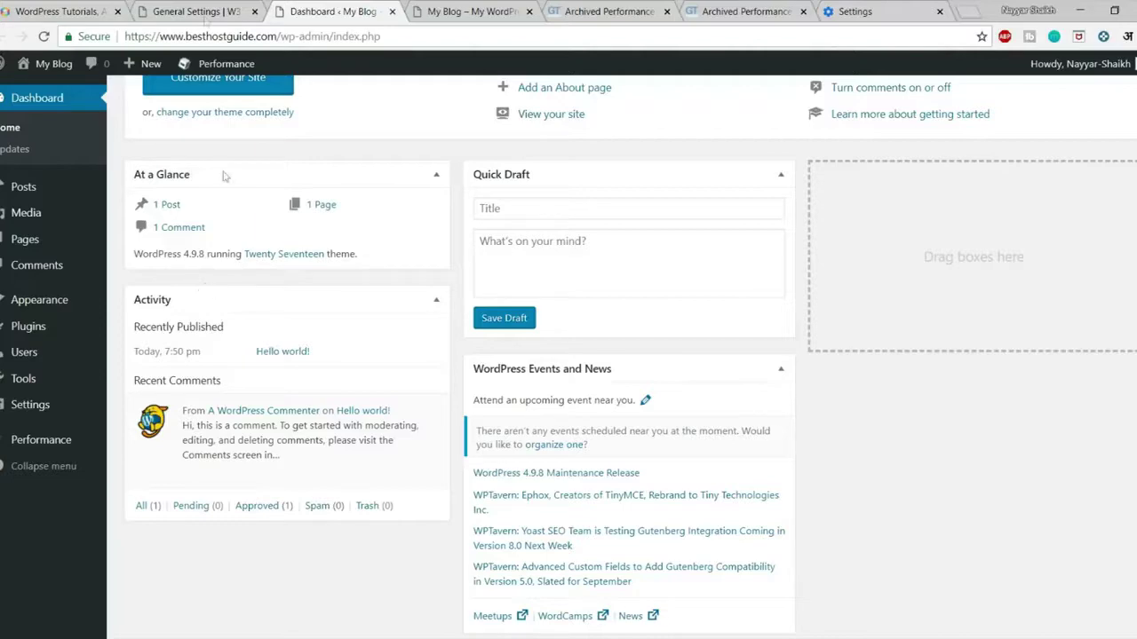
# Compare the Google Page Speed widget option in the Miscellaneous settings with the WordPress dashboard.
pyautogui.click(206, 21)
pyautogui.scroll(-2, 266, 453)
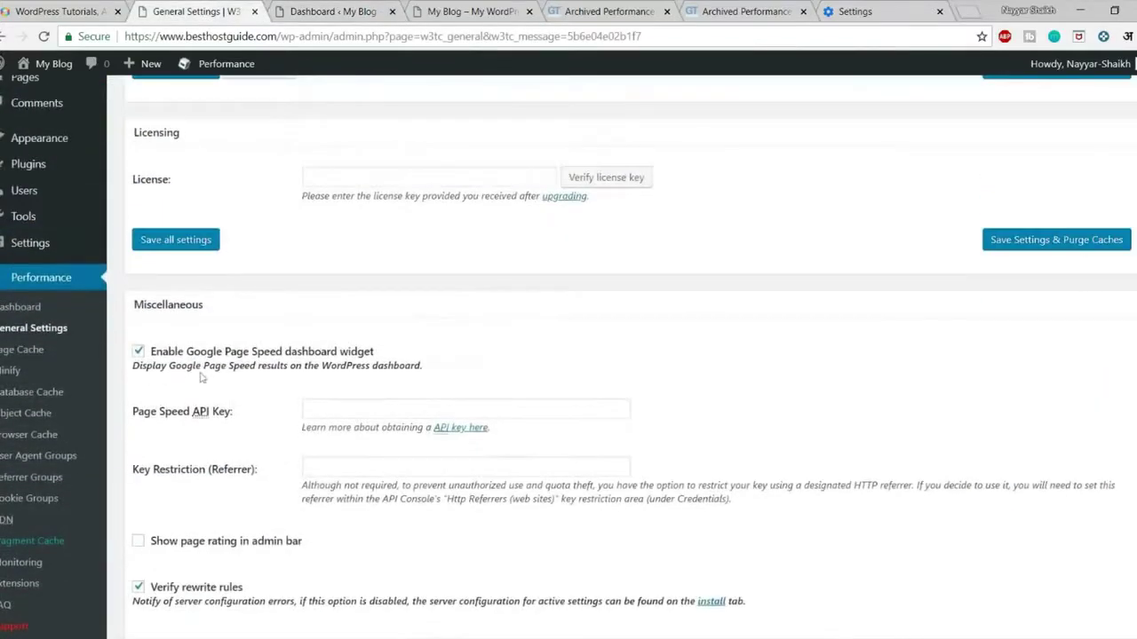
pyautogui.click(321, 10)
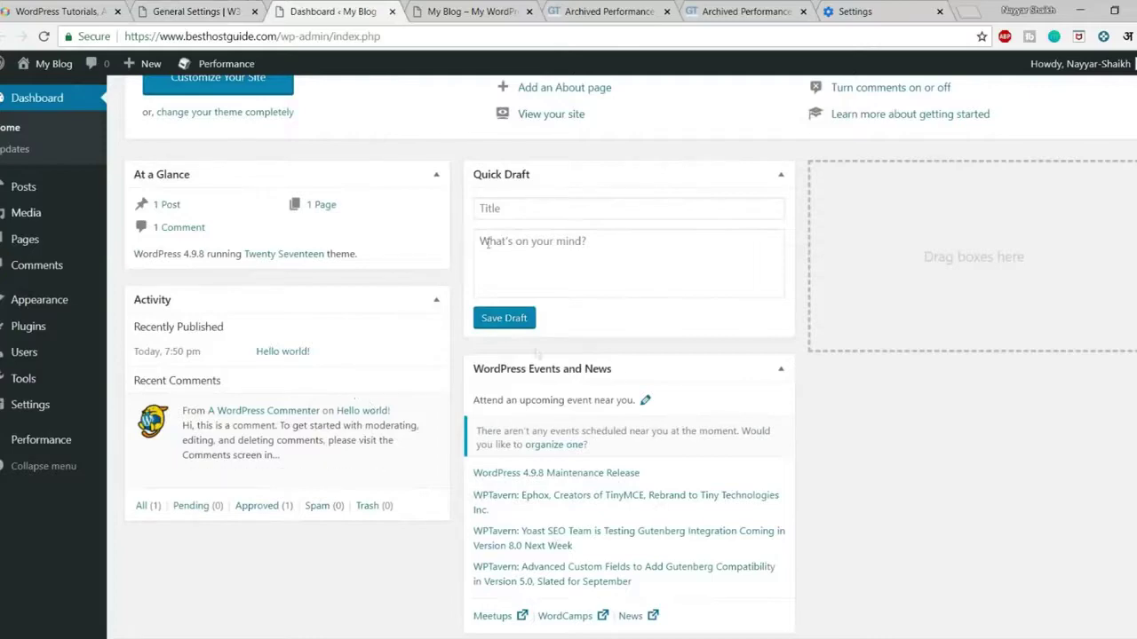
pyautogui.hotkey('ctrl', 'shift', 'Tab')
# Enable "Optimize disk enhanced page and minify disk caching for NFS", then save the settings and purge the caches.
pyautogui.scroll(-2, 457, 355)
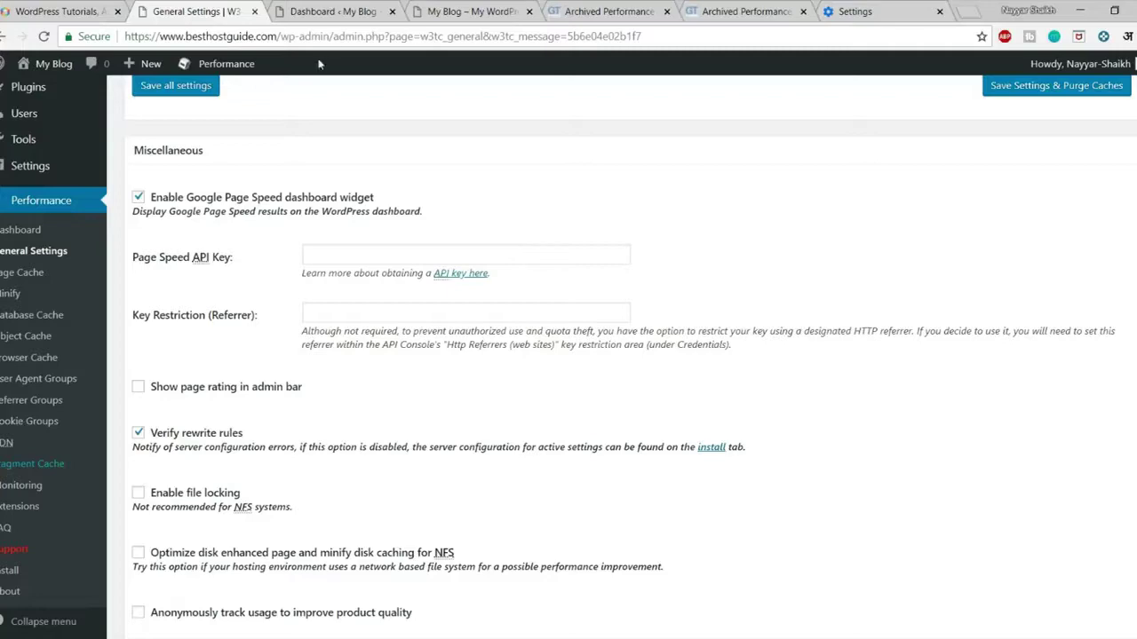
pyautogui.scroll(-2, 539, 246)
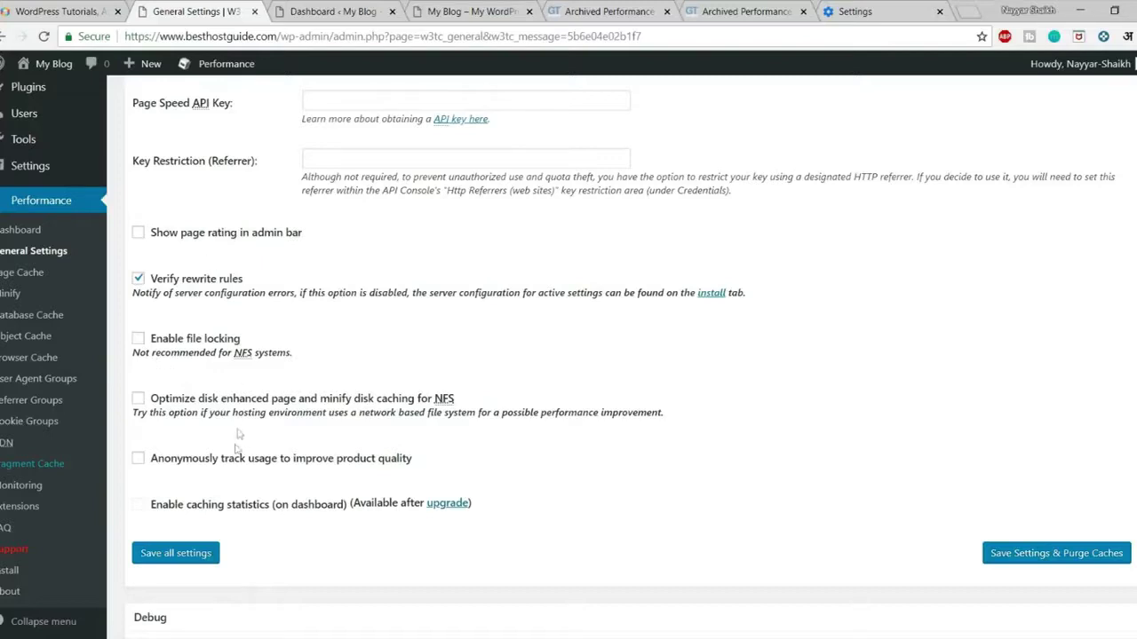
pyautogui.click(157, 405)
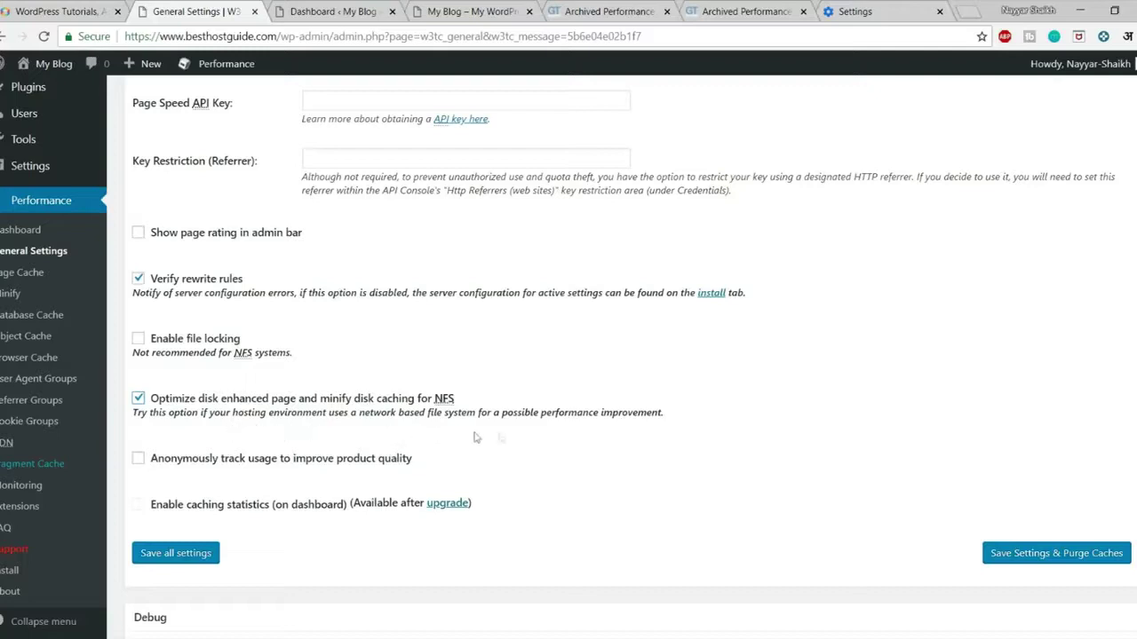
pyautogui.moveTo(492, 416); pyautogui.dragTo(670, 435)
pyautogui.click(669, 434)
pyautogui.click(1059, 556)
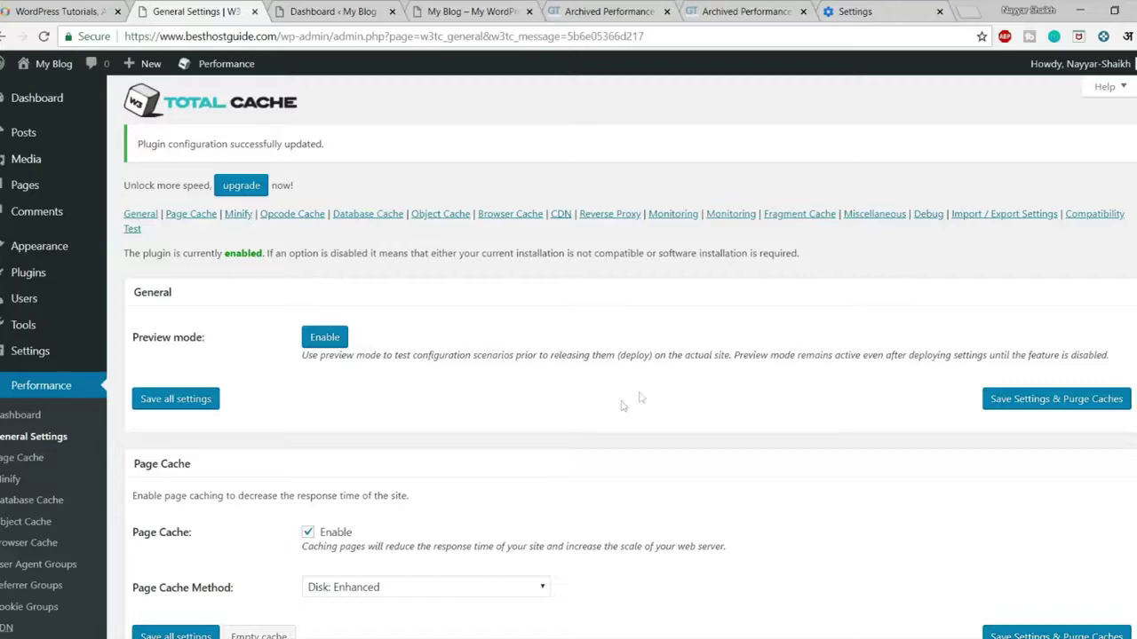
# Review the saved Page Cache, Minify, Opcode Cache and Database Cache sections of the general settings.
pyautogui.scroll(-2, 634, 399)
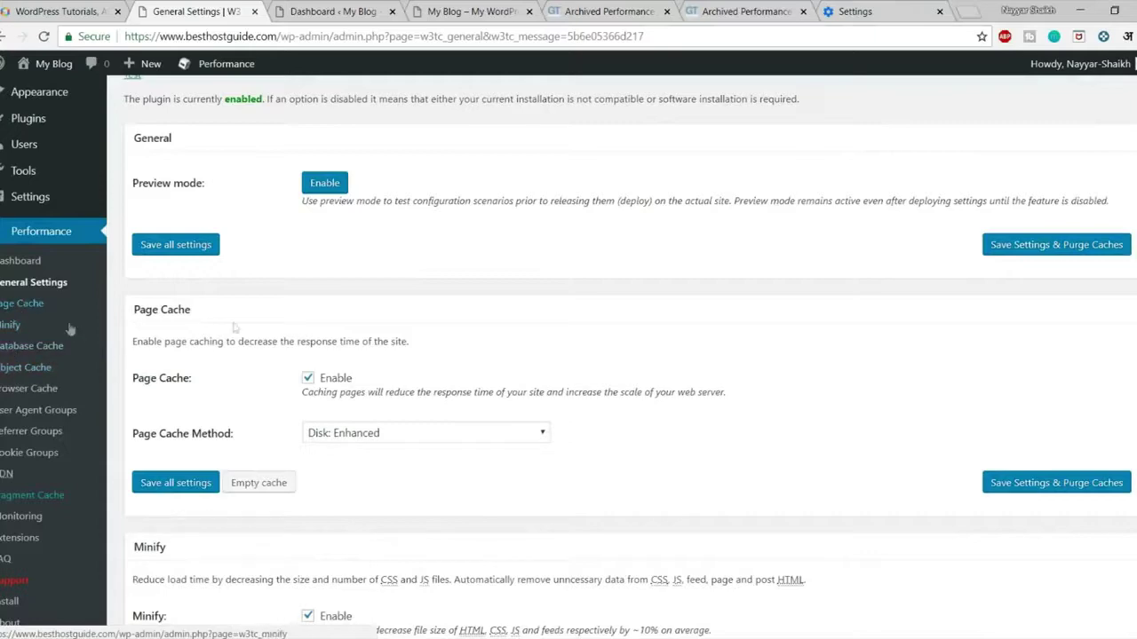
pyautogui.scroll(1, 554, 372)
pyautogui.scroll(1, 555, 372)
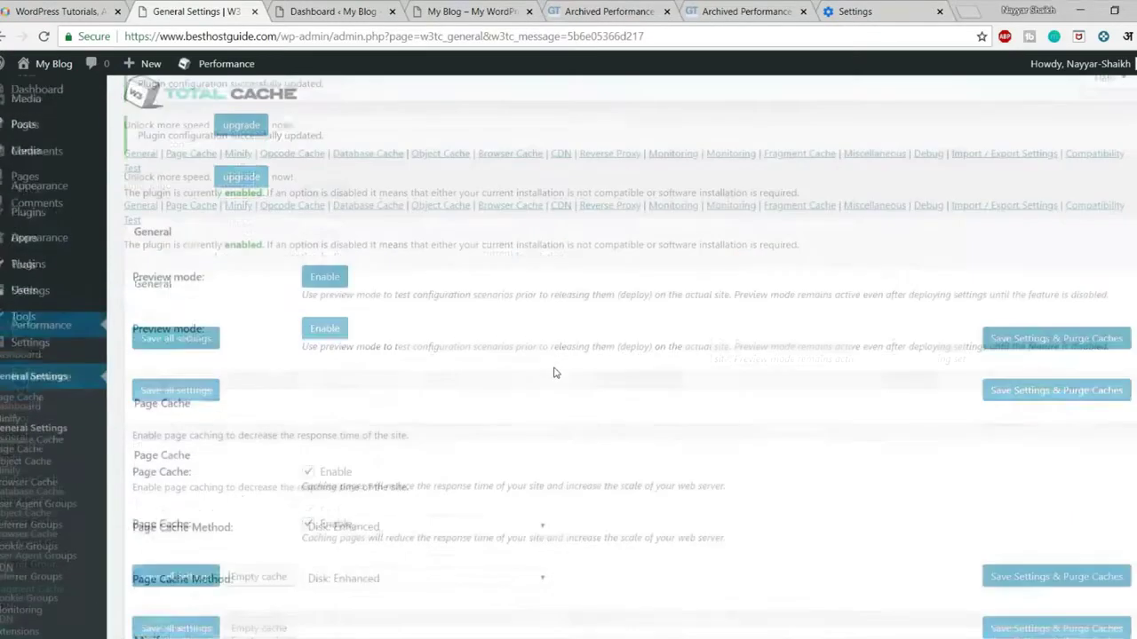
pyautogui.scroll(-2, 553, 373)
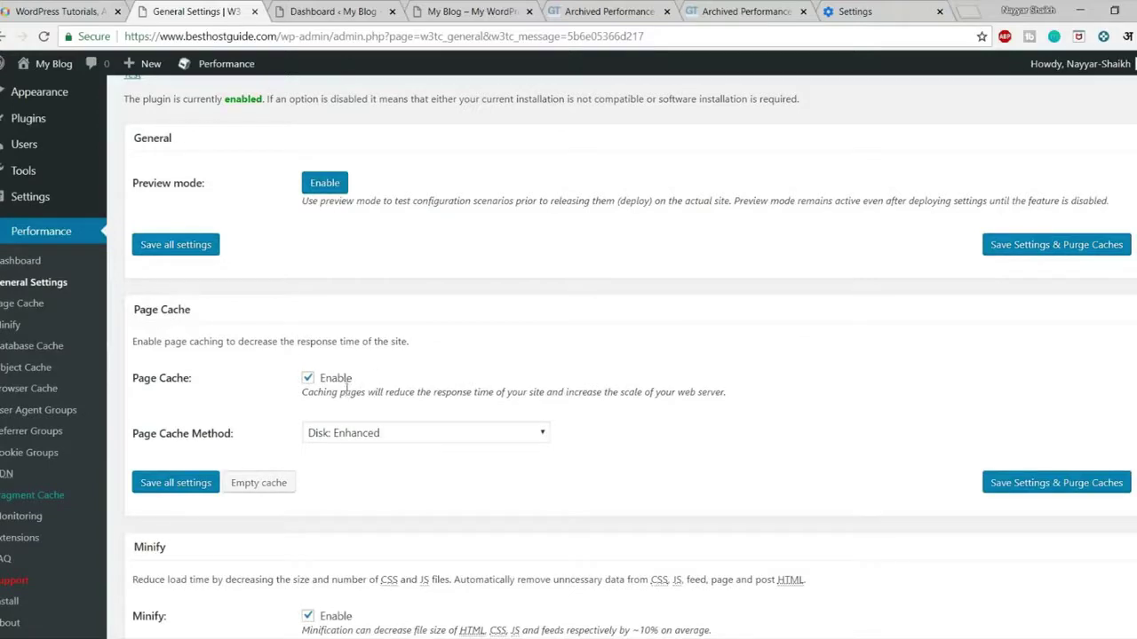
pyautogui.click(24, 307)
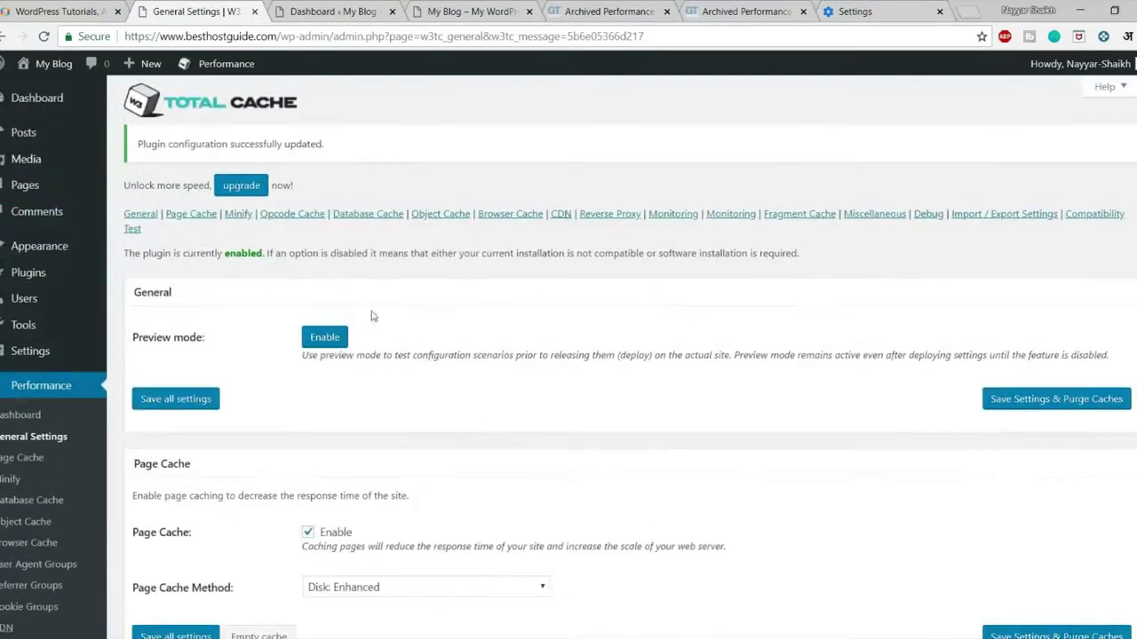
pyautogui.scroll(-15, 408, 404)
pyautogui.scroll(-6, 417, 418)
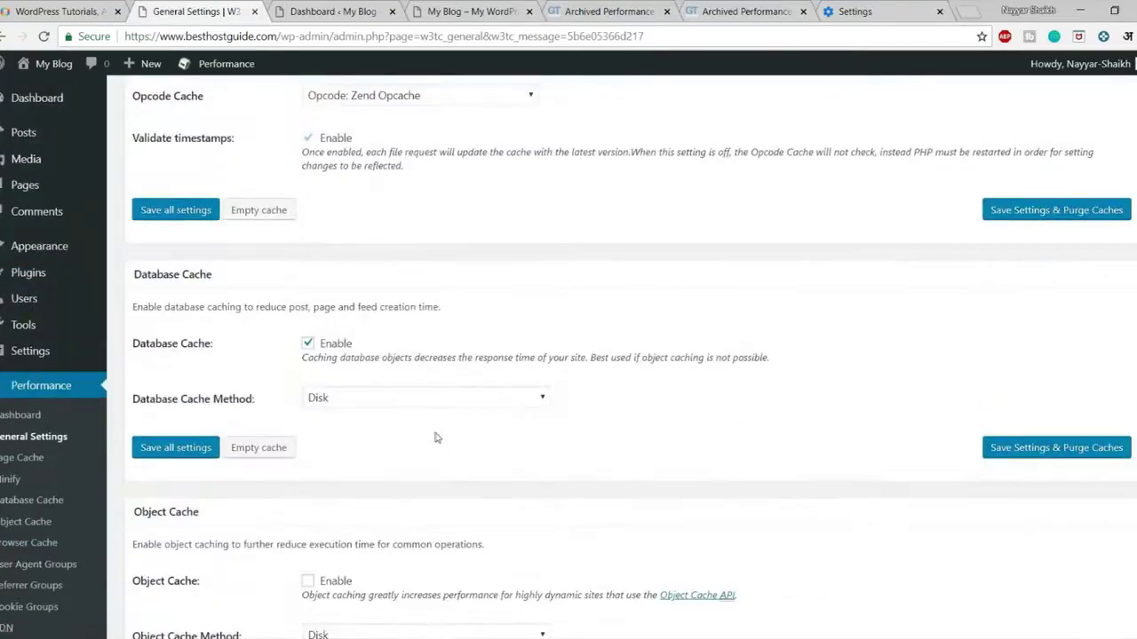
pyautogui.scroll(4, 449, 435)
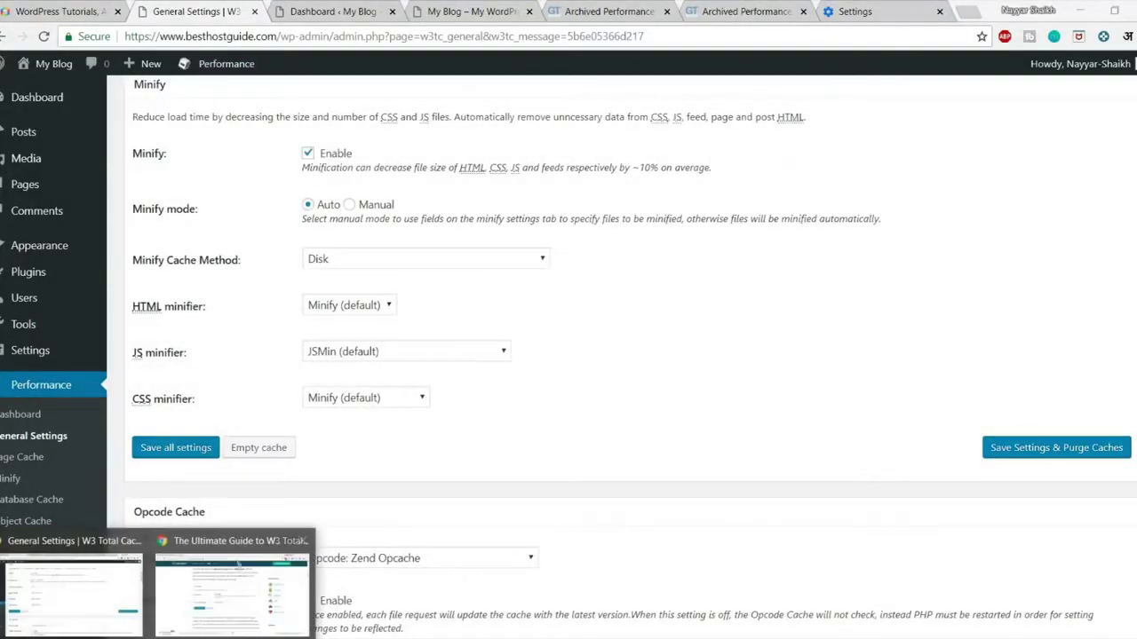
pyautogui.click(1129, 37)
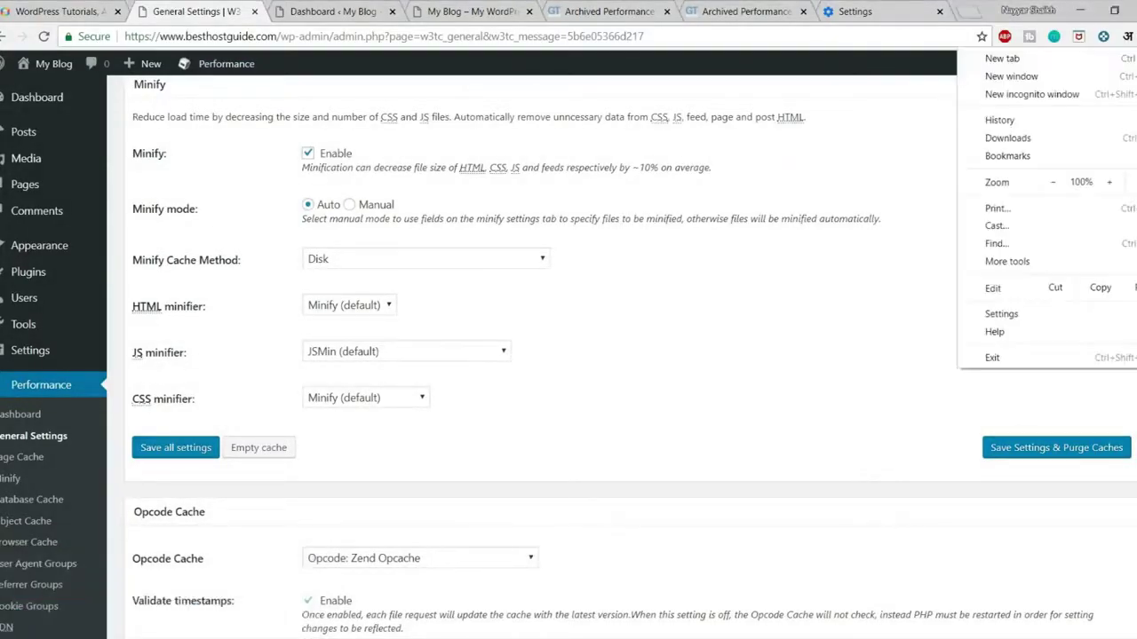
pyautogui.click(1079, 95)
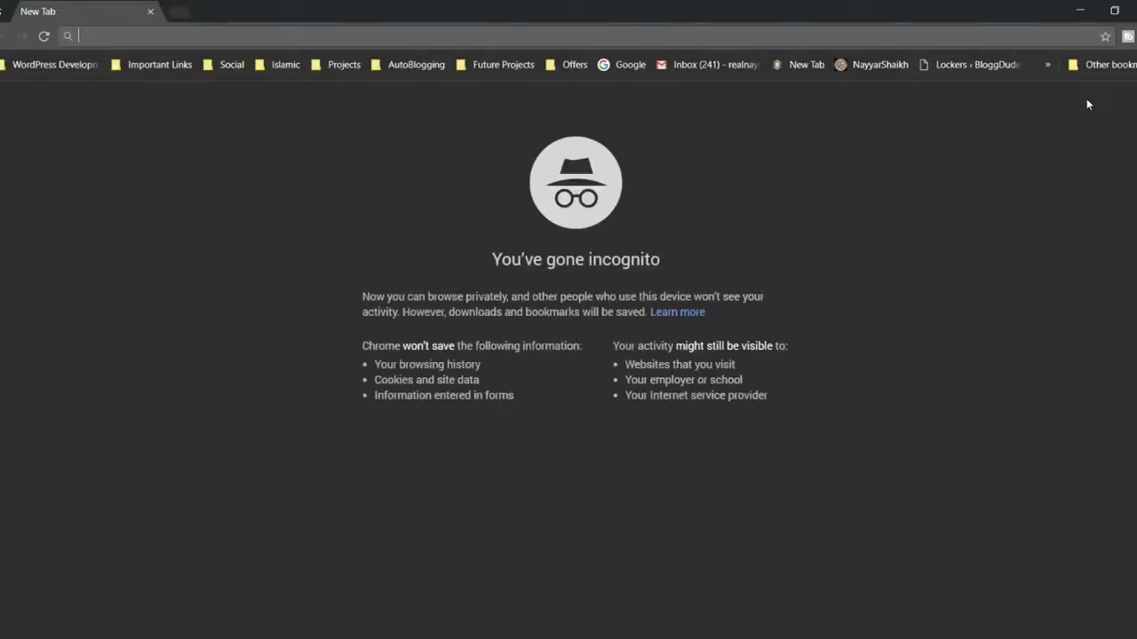
pyautogui.write('best')
pyautogui.press('Return')
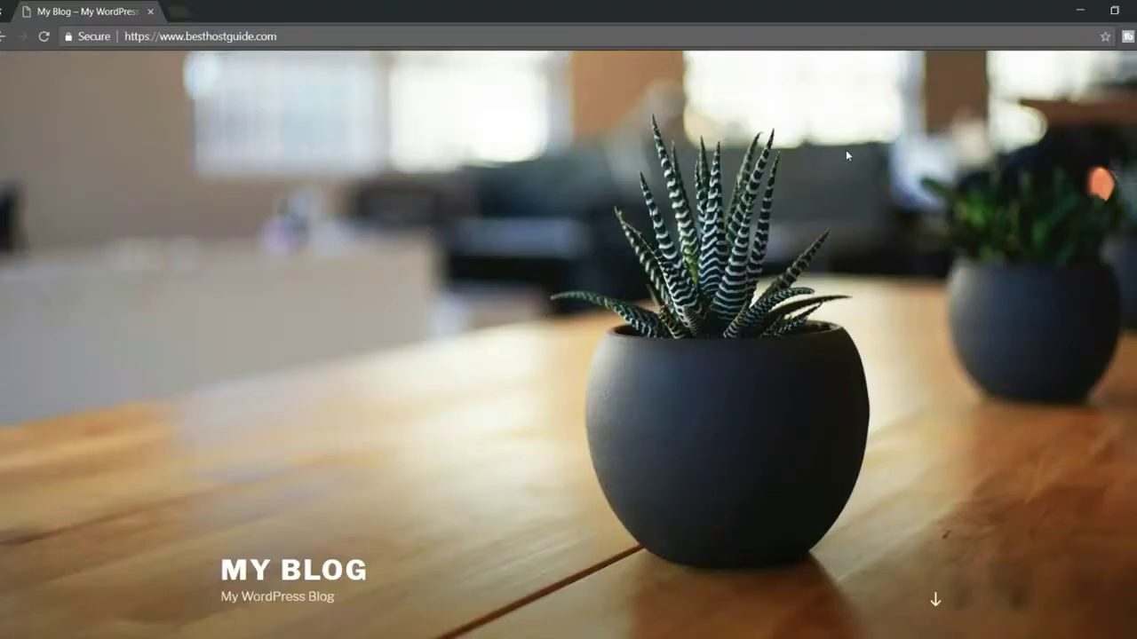
# Return to the W3 Total Cache window and enable "Cache feeds: site, categories, tags, comments" in the Page Cache settings.
pyautogui.moveTo(226, 601)
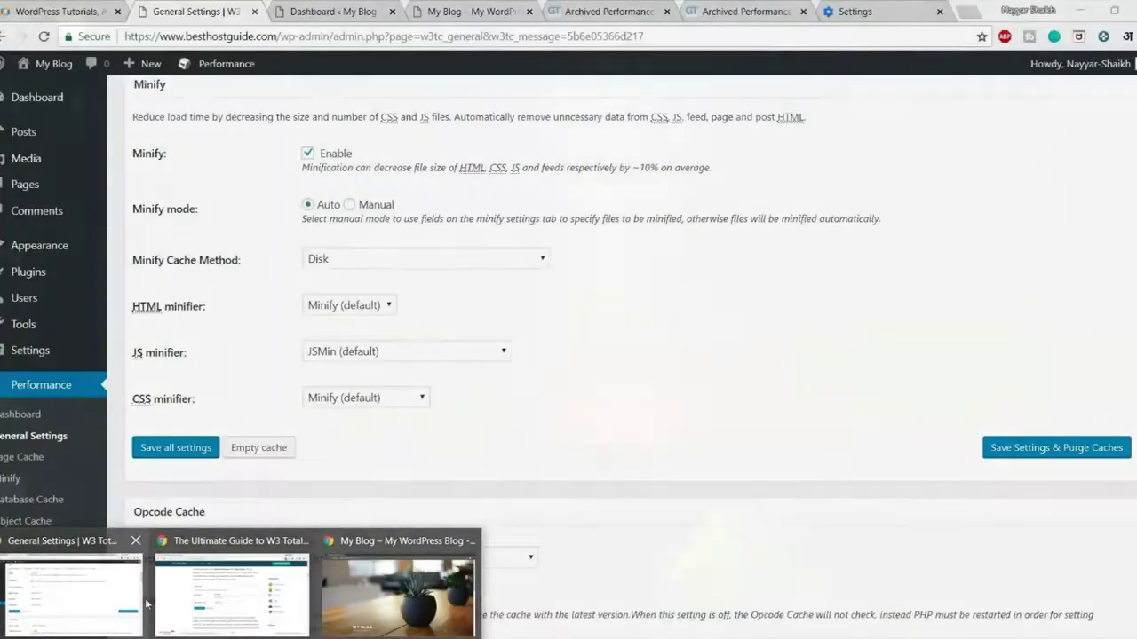
pyautogui.click(65, 600)
pyautogui.scroll(3, 751, 406)
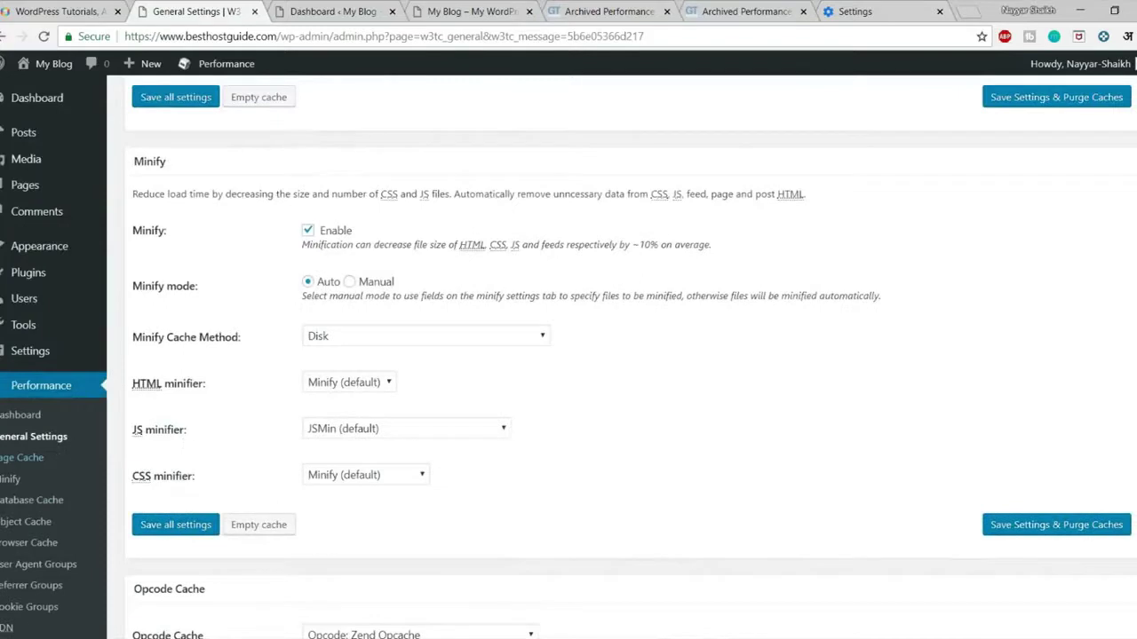
pyautogui.click(18, 462)
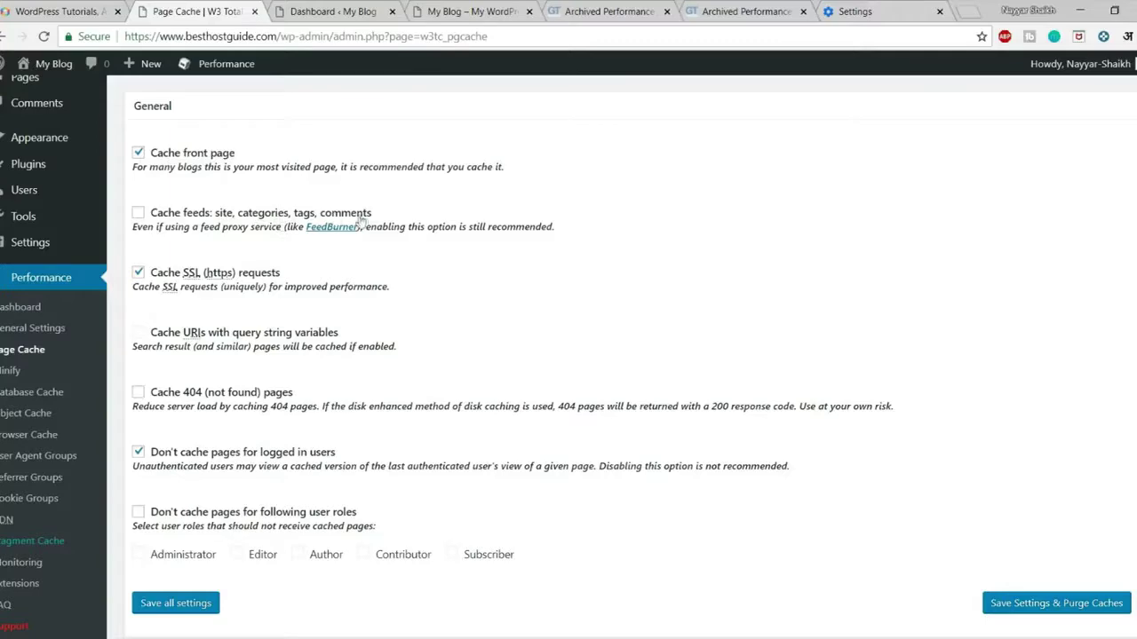
pyautogui.click(138, 213)
# Enable "Automatically prime the page cache" in the Cache Preload section of the Page Cache settings.
pyautogui.scroll(-1, 228, 251)
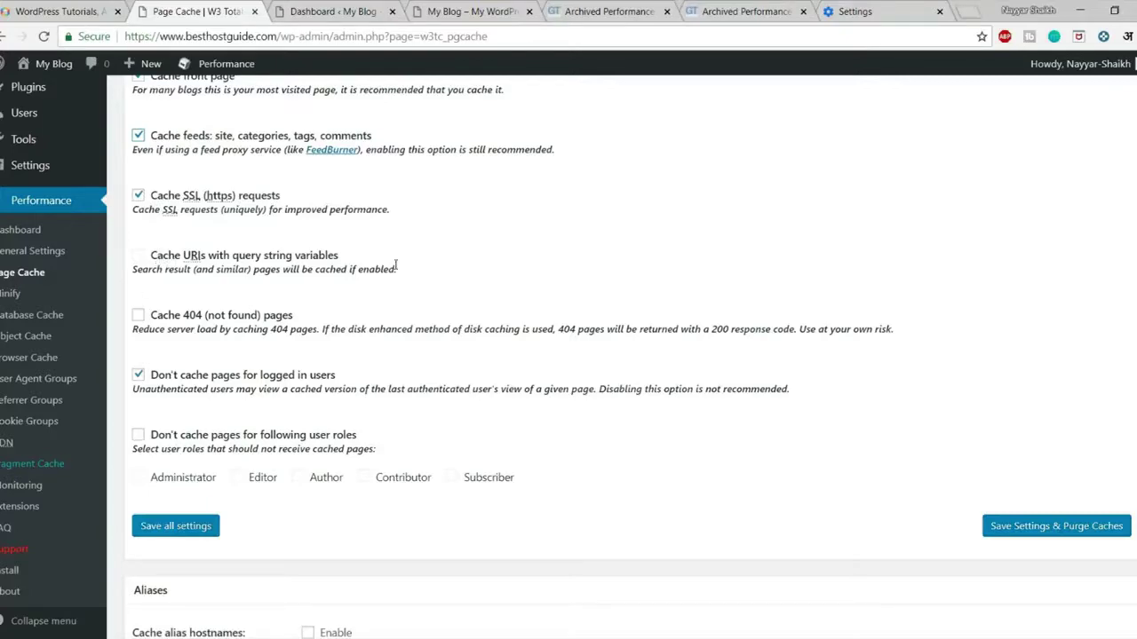
pyautogui.scroll(-1, 412, 272)
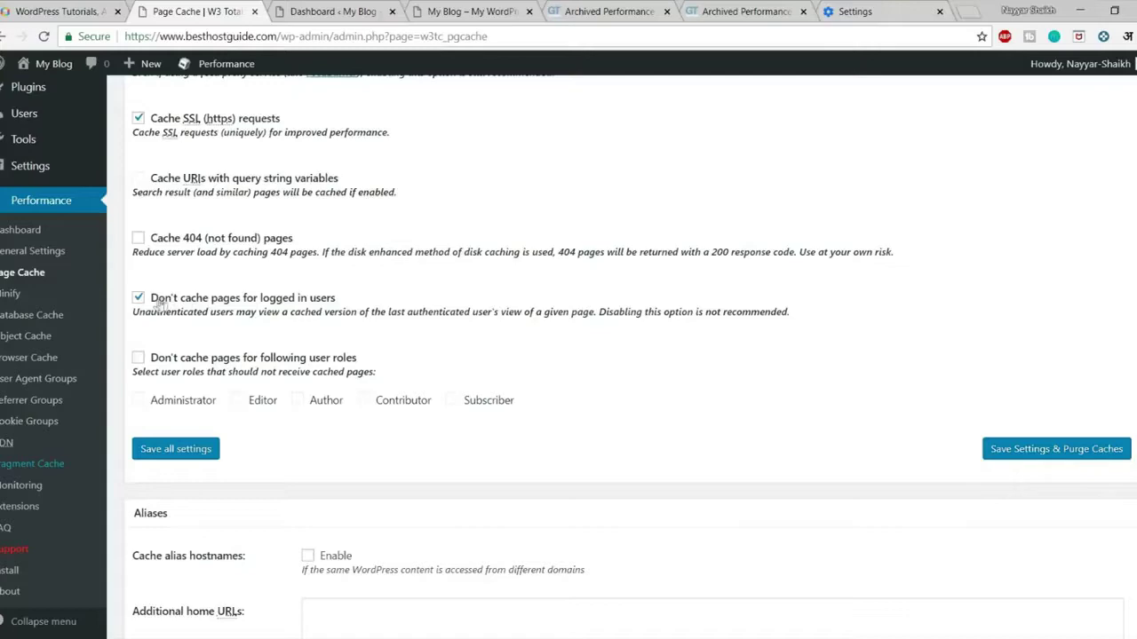
pyautogui.scroll(-3, 675, 315)
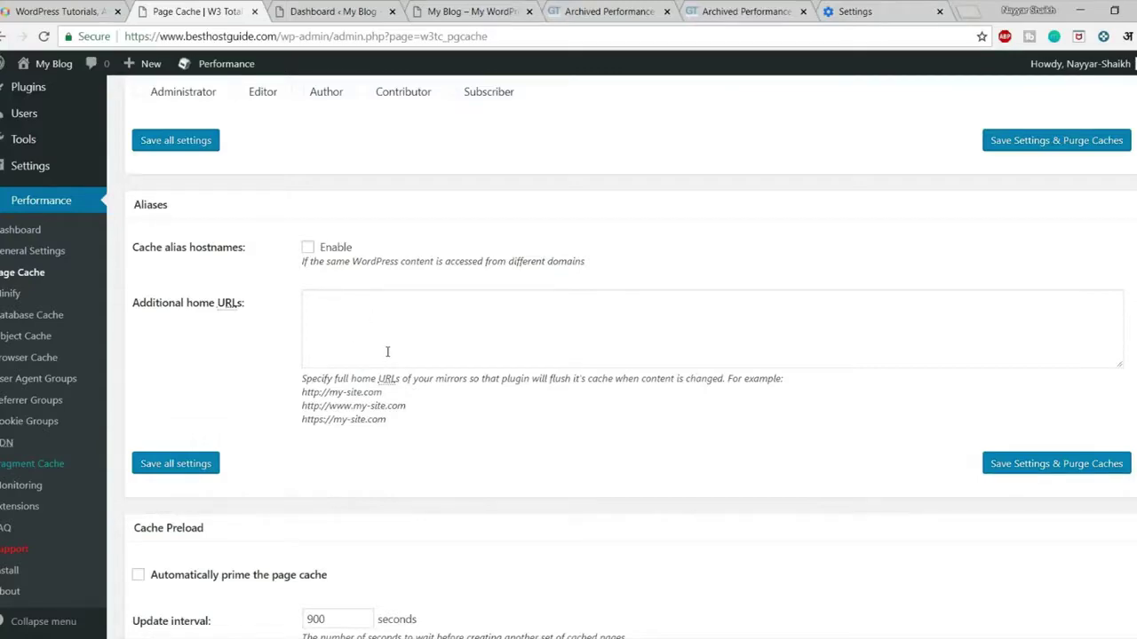
pyautogui.scroll(-3, 448, 408)
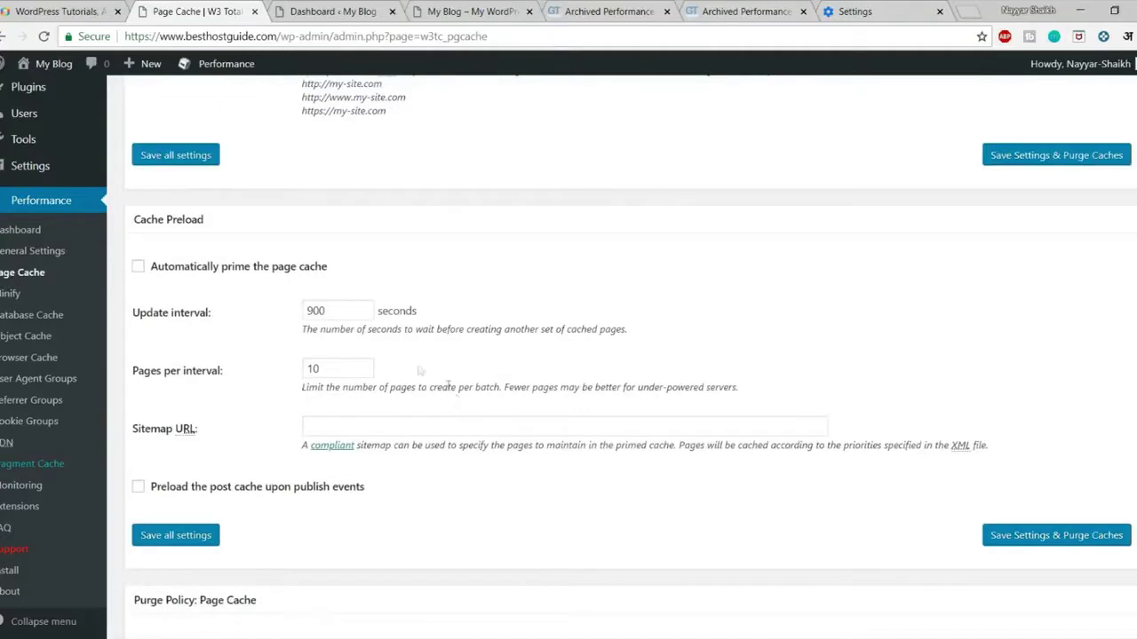
pyautogui.click(191, 268)
pyautogui.click(338, 425)
pyautogui.click(368, 11)
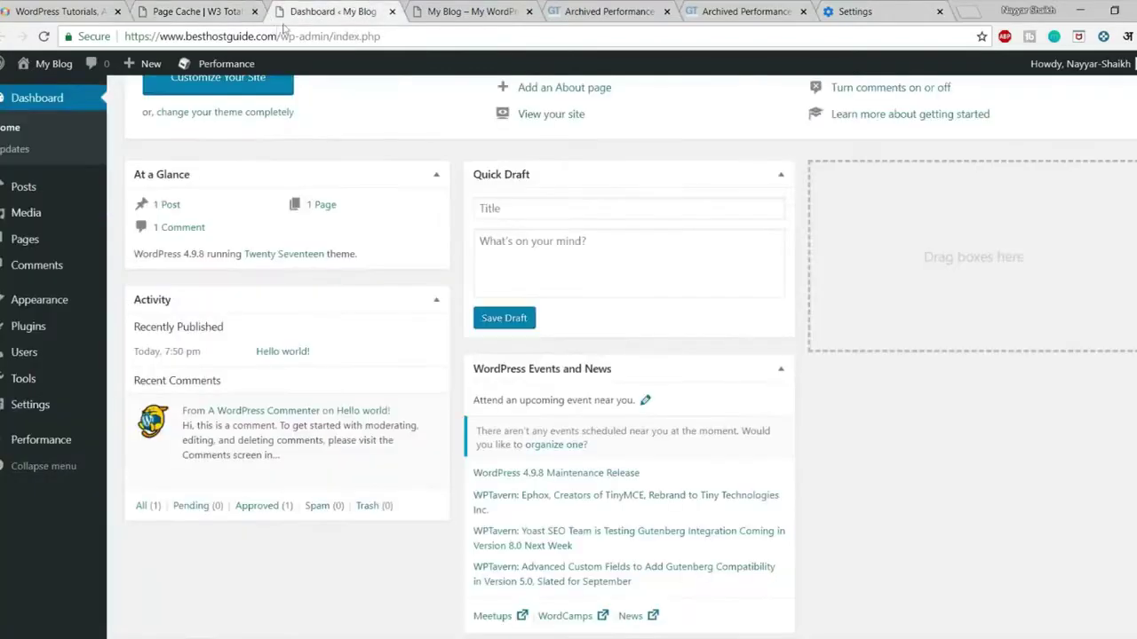
pyautogui.moveTo(280, 36); pyautogui.dragTo(381, 36)
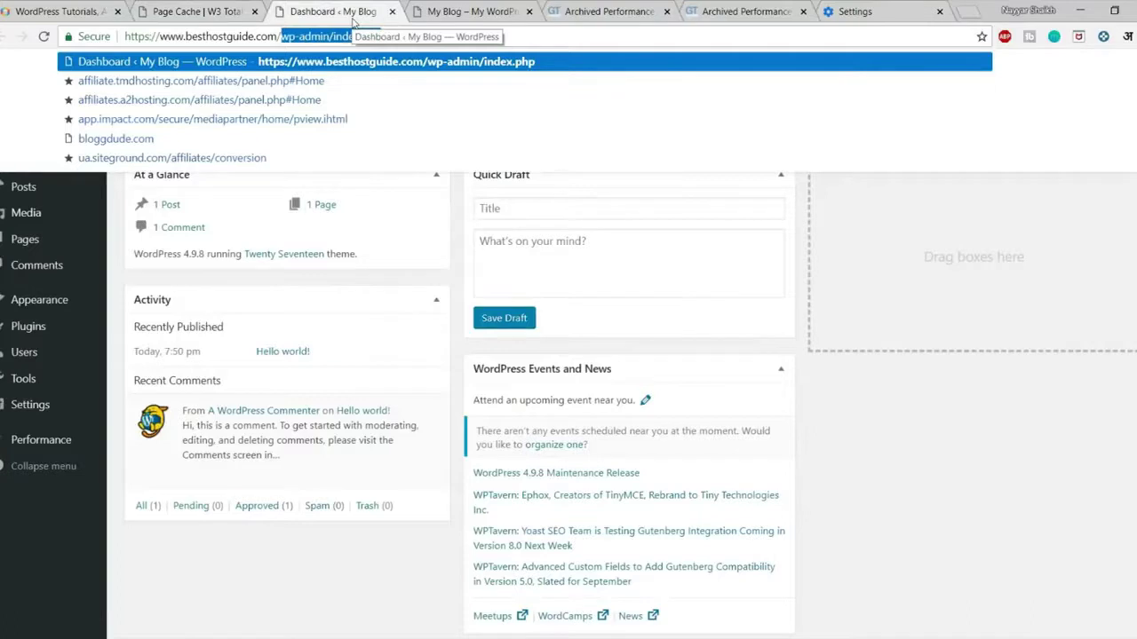
pyautogui.write('s')
pyautogui.write('t')
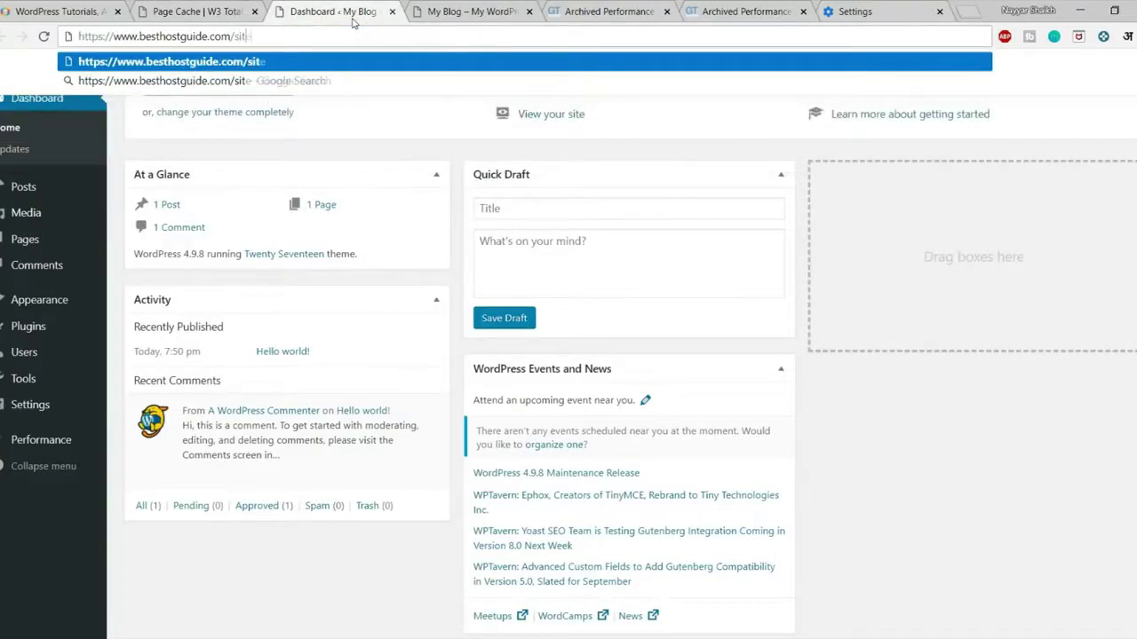
pyautogui.write('emap_')
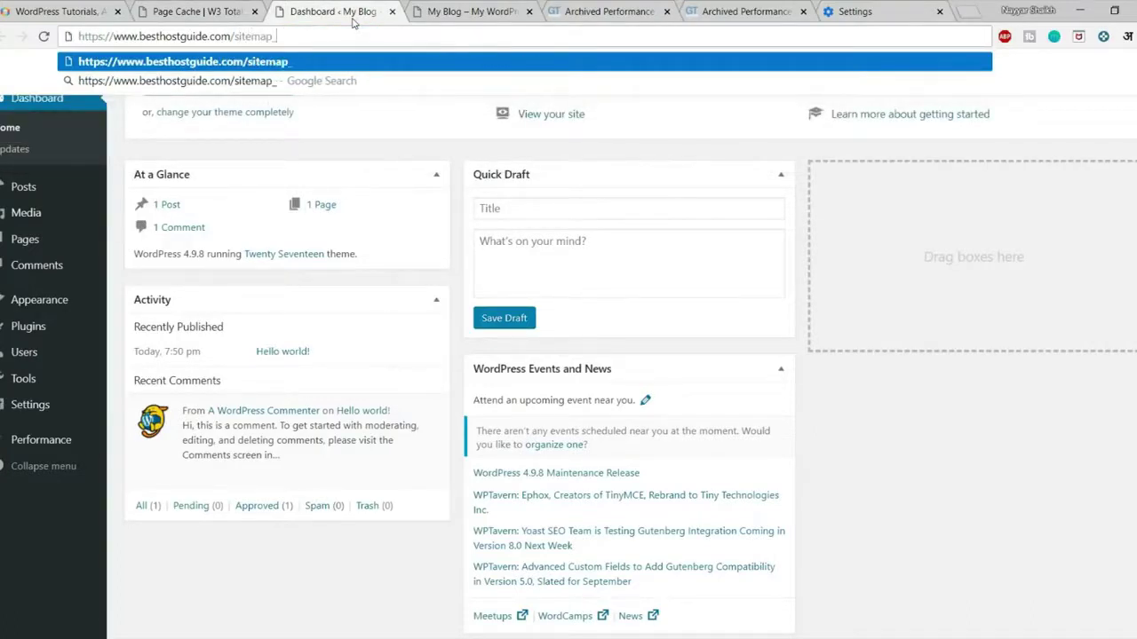
pyautogui.write('index')
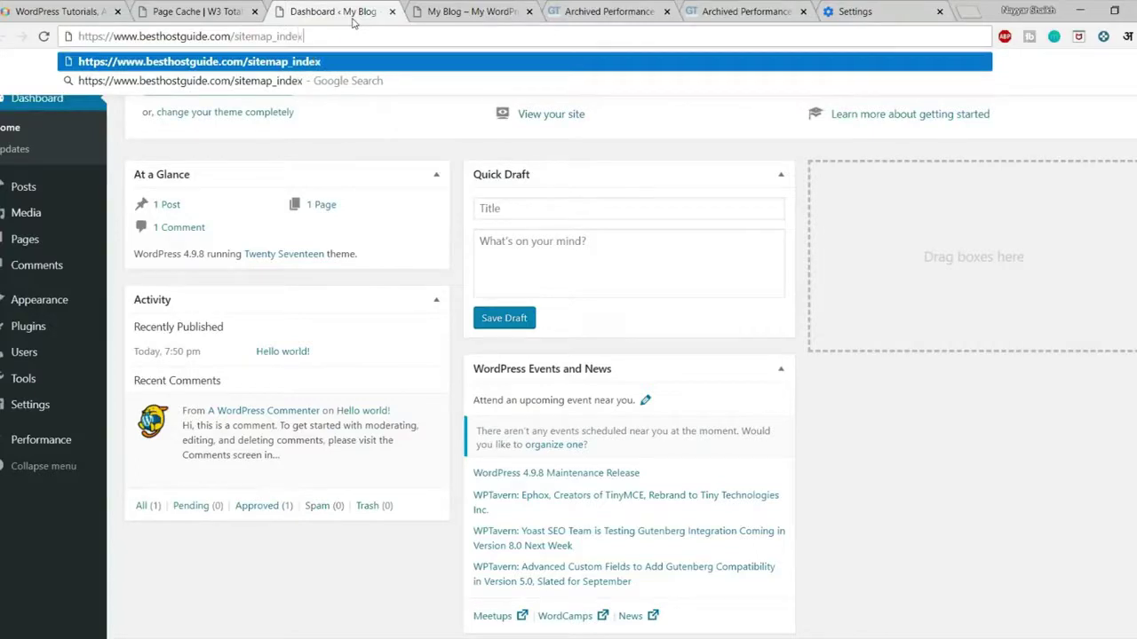
pyautogui.write('.xml')
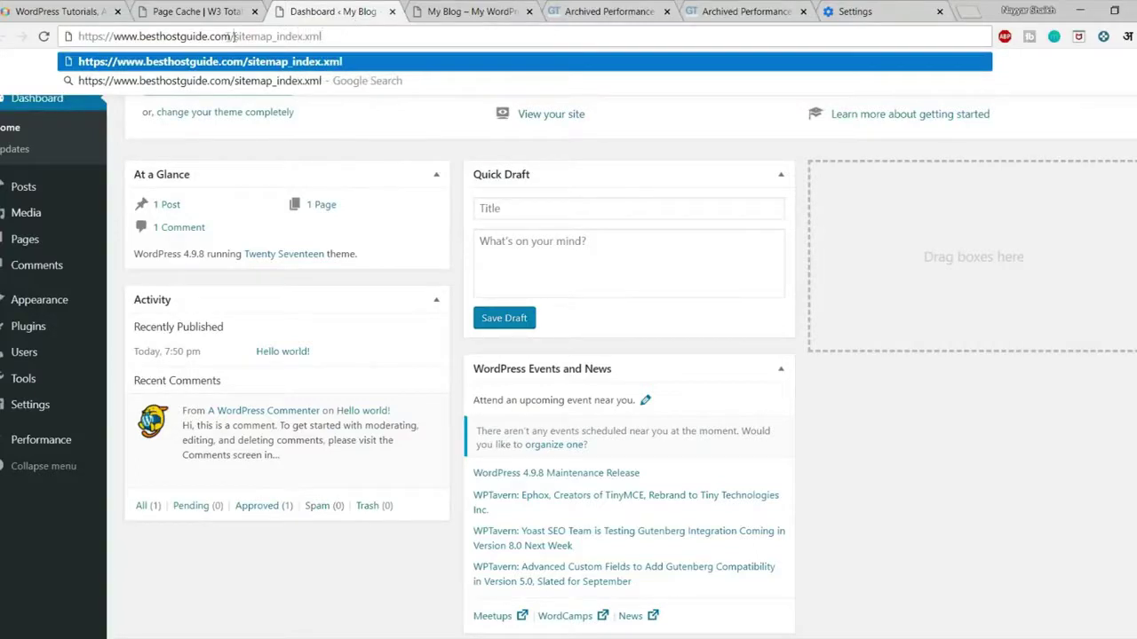
pyautogui.moveTo(235, 37); pyautogui.dragTo(78, 36)
pyautogui.moveTo(231, 36); pyautogui.dragTo(324, 35)
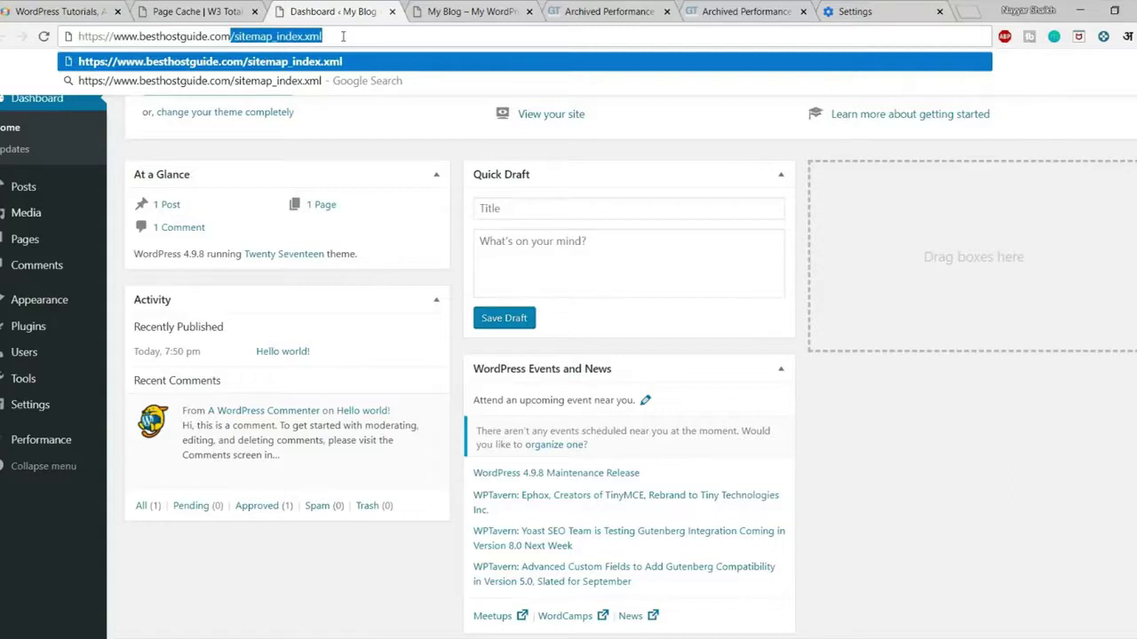
pyautogui.press('Return')
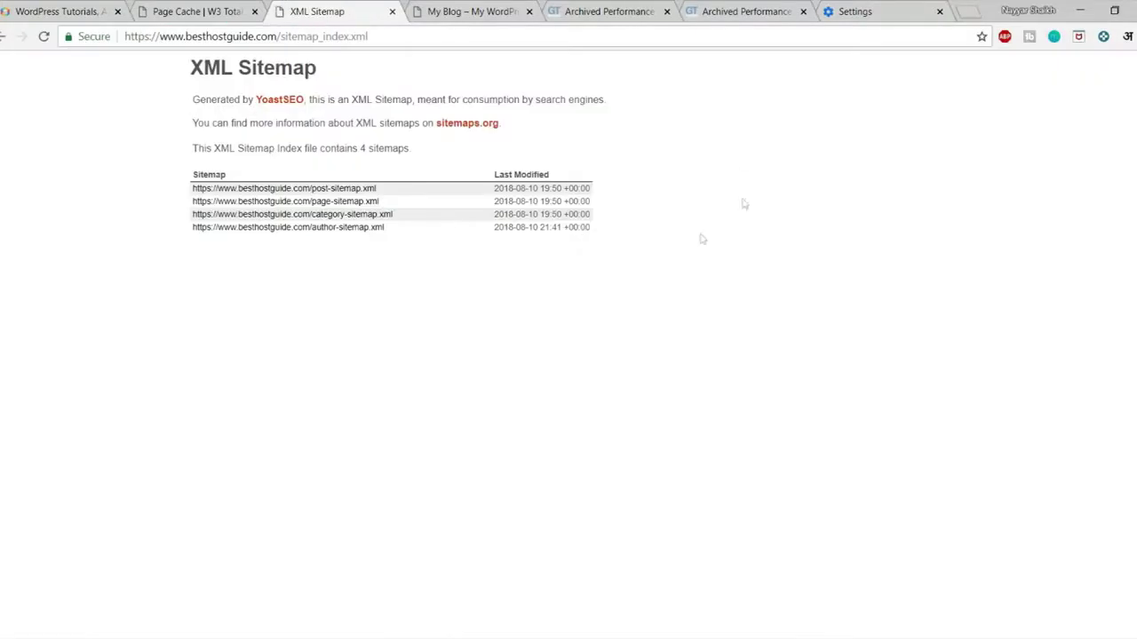
# Check the generator credit on the XML sitemap page and copy the page's full address.
pyautogui.moveTo(252, 100); pyautogui.dragTo(305, 99)
pyautogui.click(374, 99)
pyautogui.click(425, 30)
pyautogui.hotkey('ctrl', 'c')
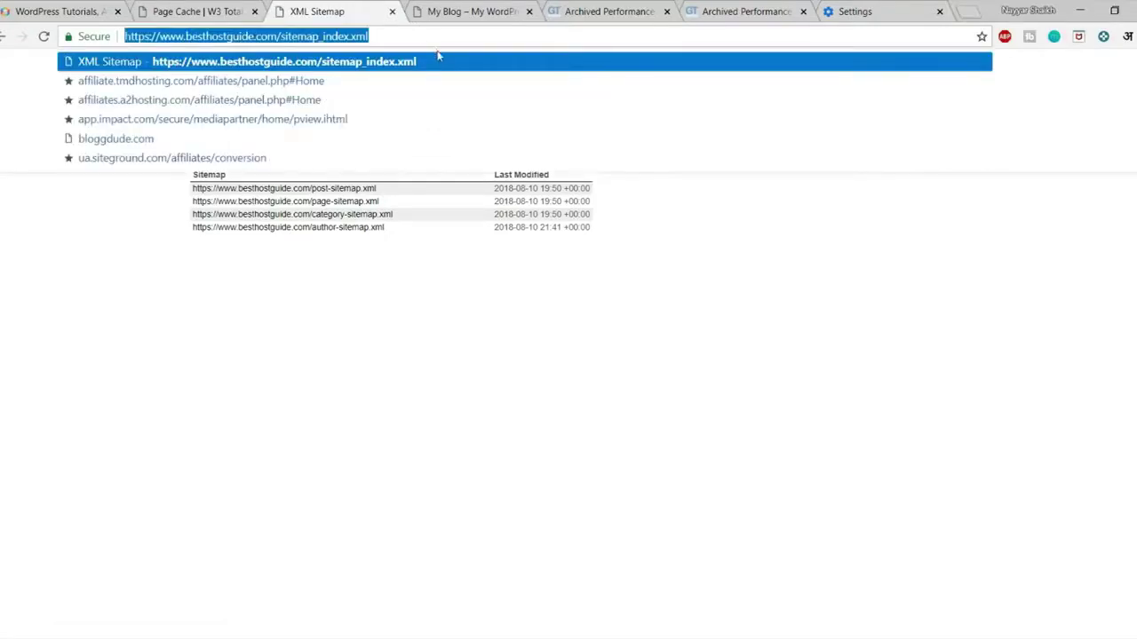
pyautogui.click(608, 407)
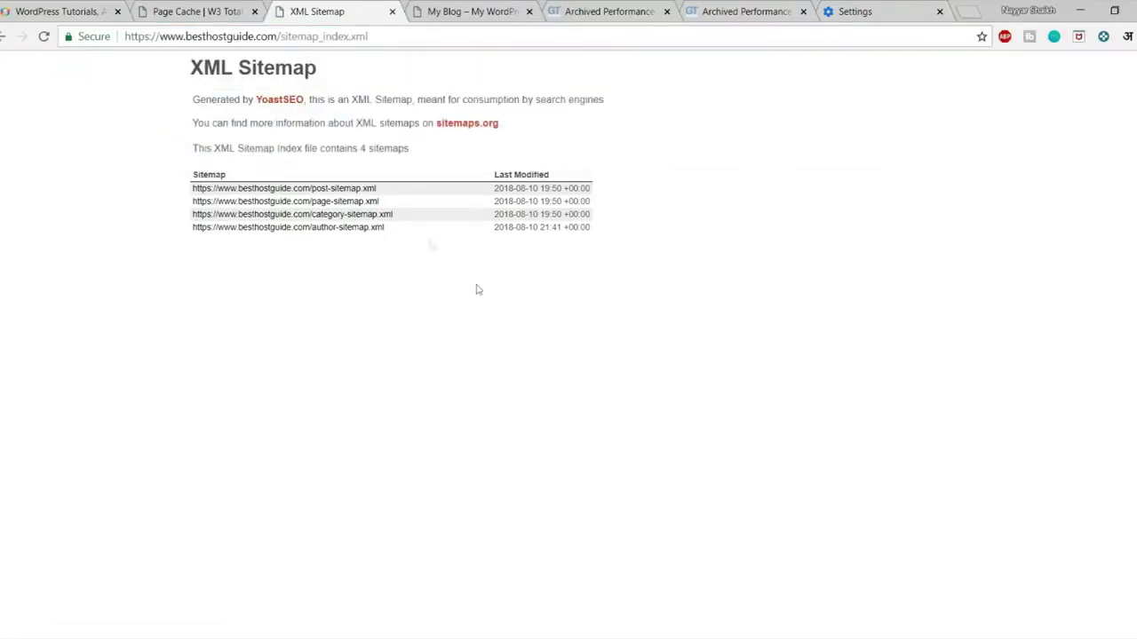
pyautogui.click(195, 11)
pyautogui.click(391, 427)
pyautogui.hotkey('ctrl', 'v')
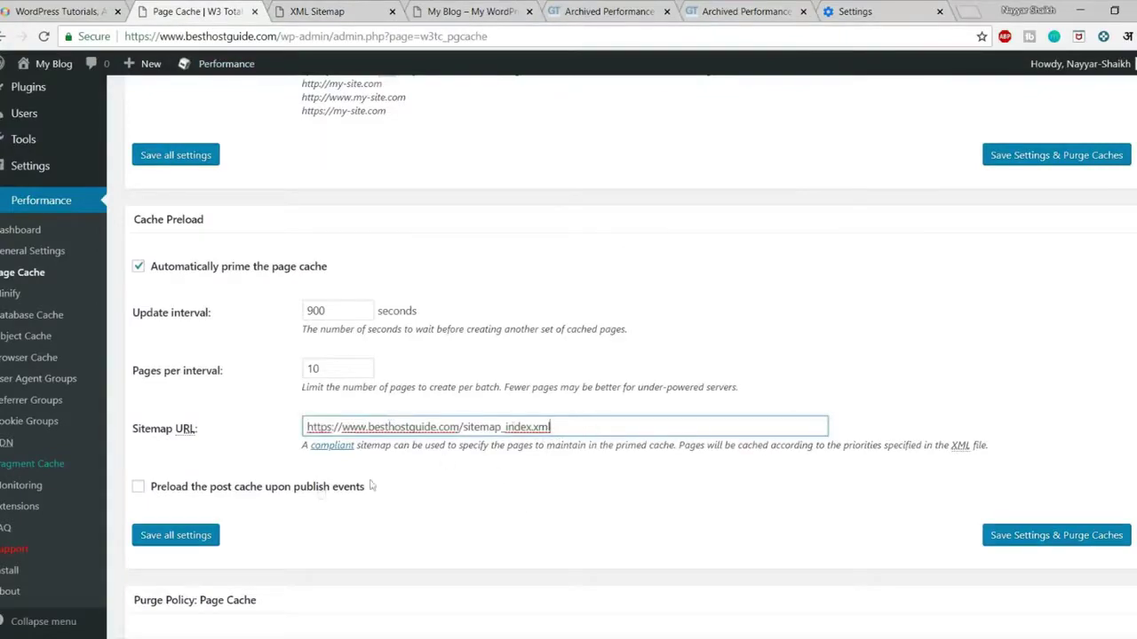
pyautogui.click(235, 489)
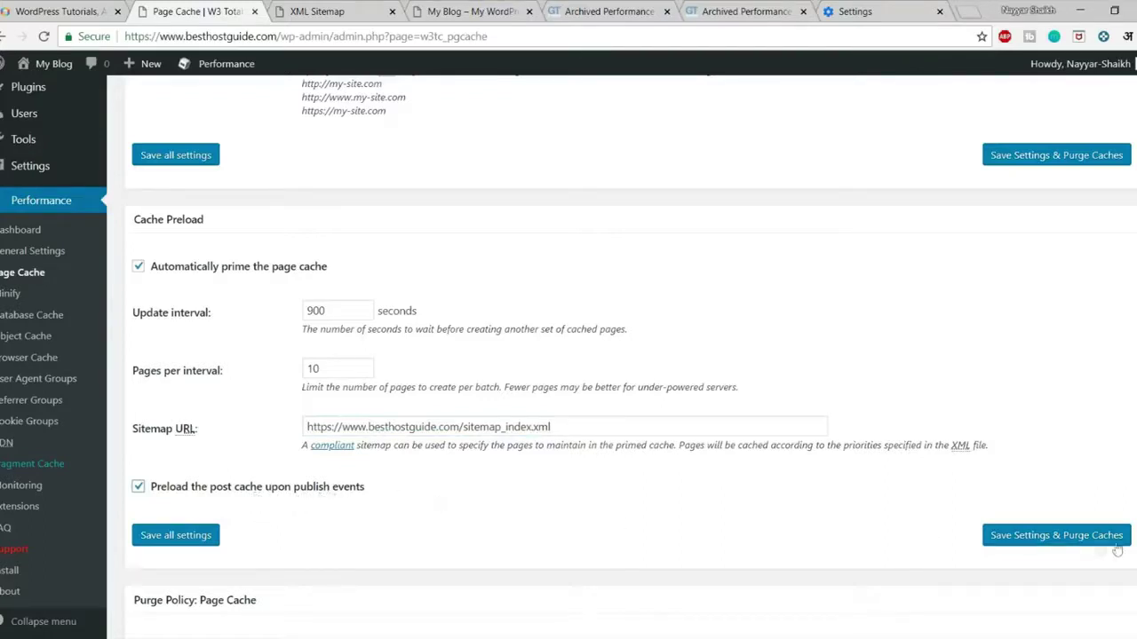
pyautogui.click(1073, 544)
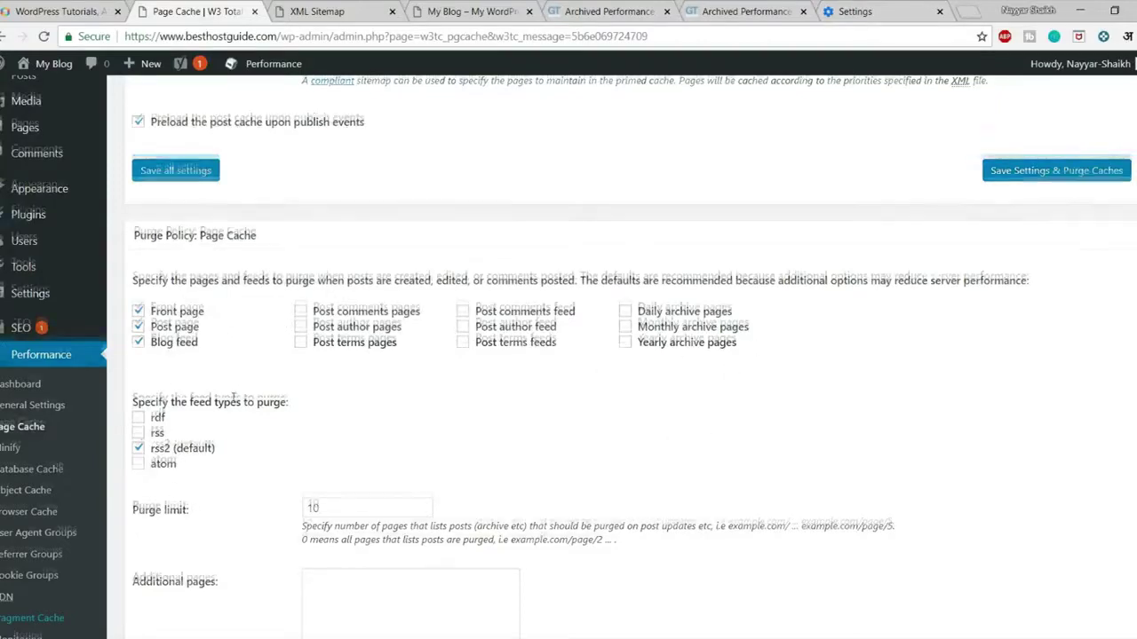
# Review the Purge Policy, REST API and Advanced sections of the Page Cache settings.
pyautogui.scroll(-3, 231, 396)
pyautogui.moveTo(363, 203); pyautogui.dragTo(280, 210)
pyautogui.click(715, 277)
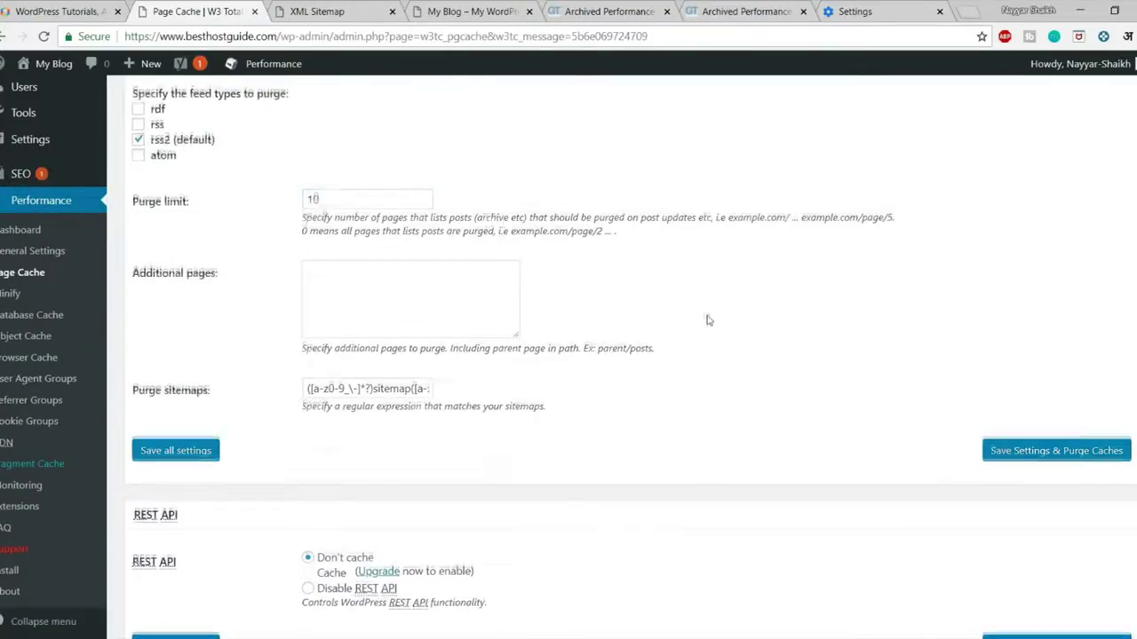
pyautogui.scroll(-8, 675, 337)
pyautogui.scroll(-10, 321, 356)
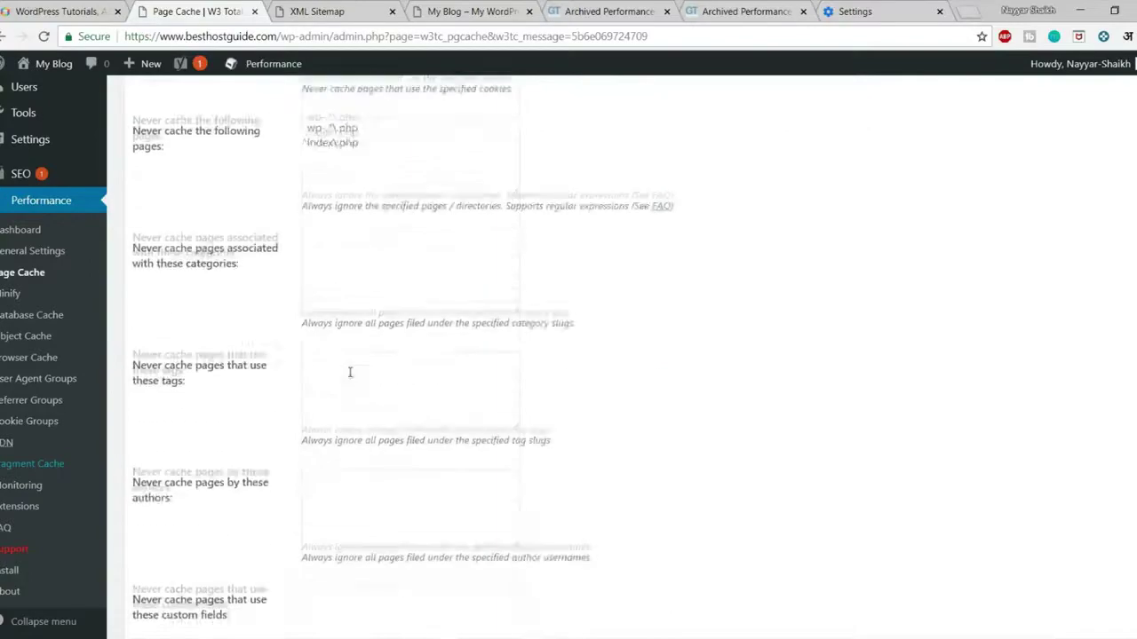
pyautogui.scroll(10, 387, 439)
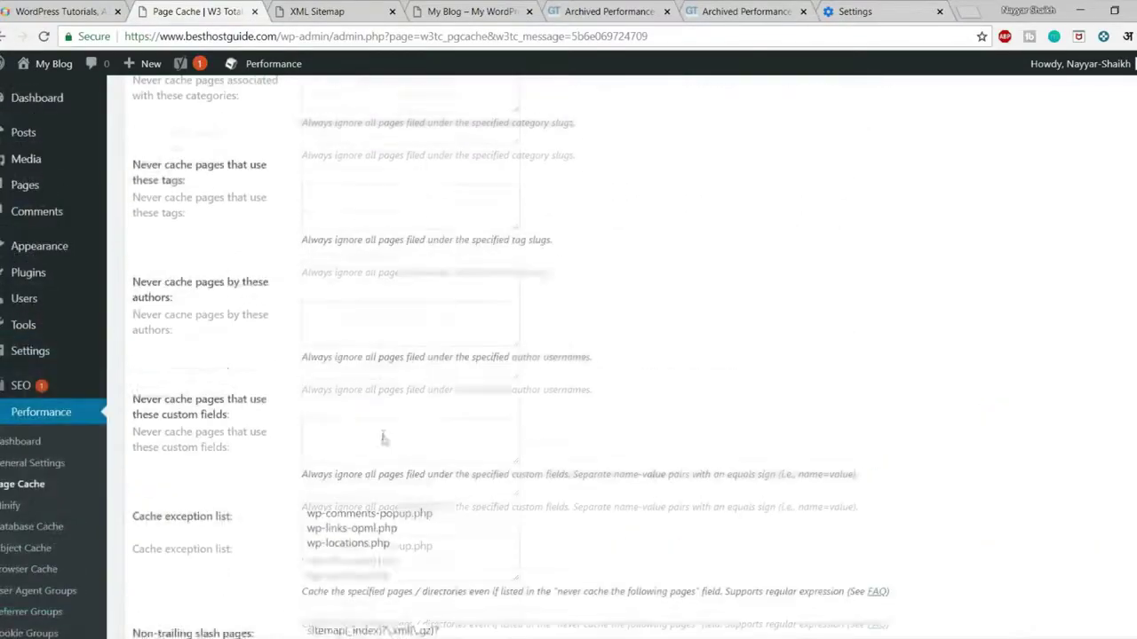
pyautogui.scroll(-1, 383, 432)
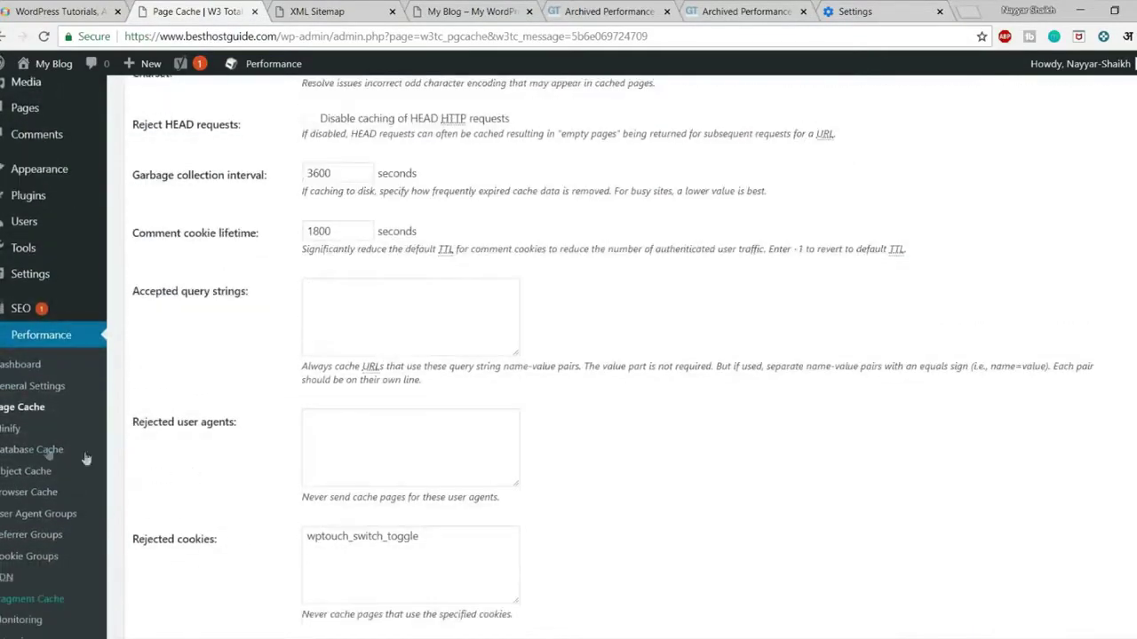
# Open the W3 Total Cache Minify settings and set the minify error notification to Email Notification.
pyautogui.click(16, 430)
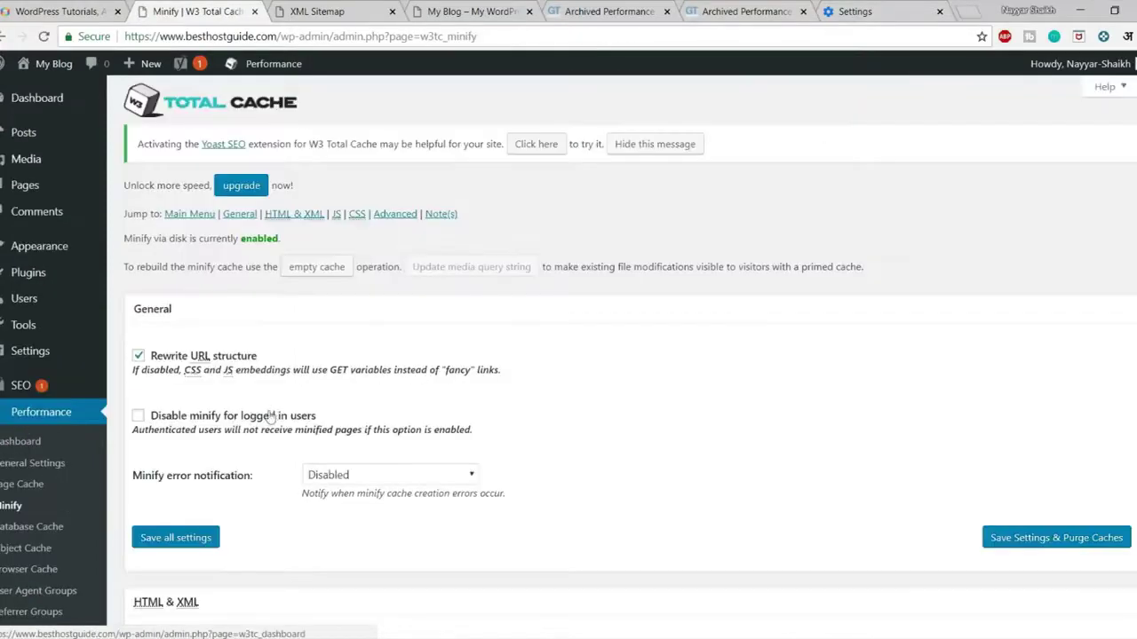
pyautogui.scroll(-2, 311, 364)
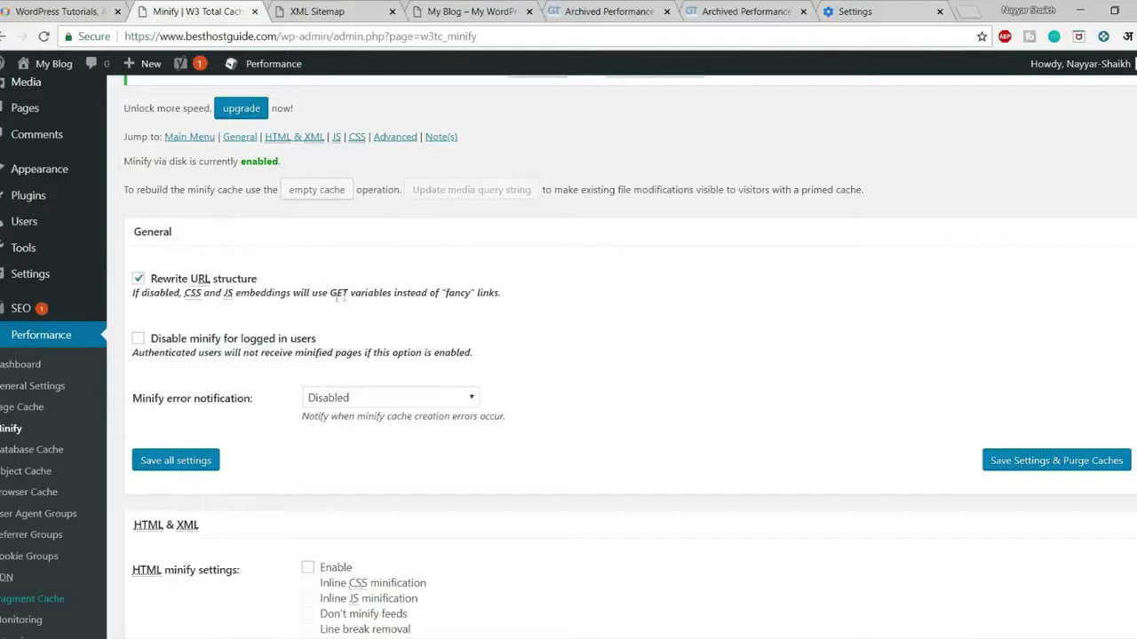
pyautogui.moveTo(330, 293); pyautogui.dragTo(351, 293)
pyautogui.click(391, 299)
pyautogui.scroll(-2, 666, 389)
pyautogui.moveTo(143, 245); pyautogui.dragTo(219, 248)
pyautogui.click(361, 243)
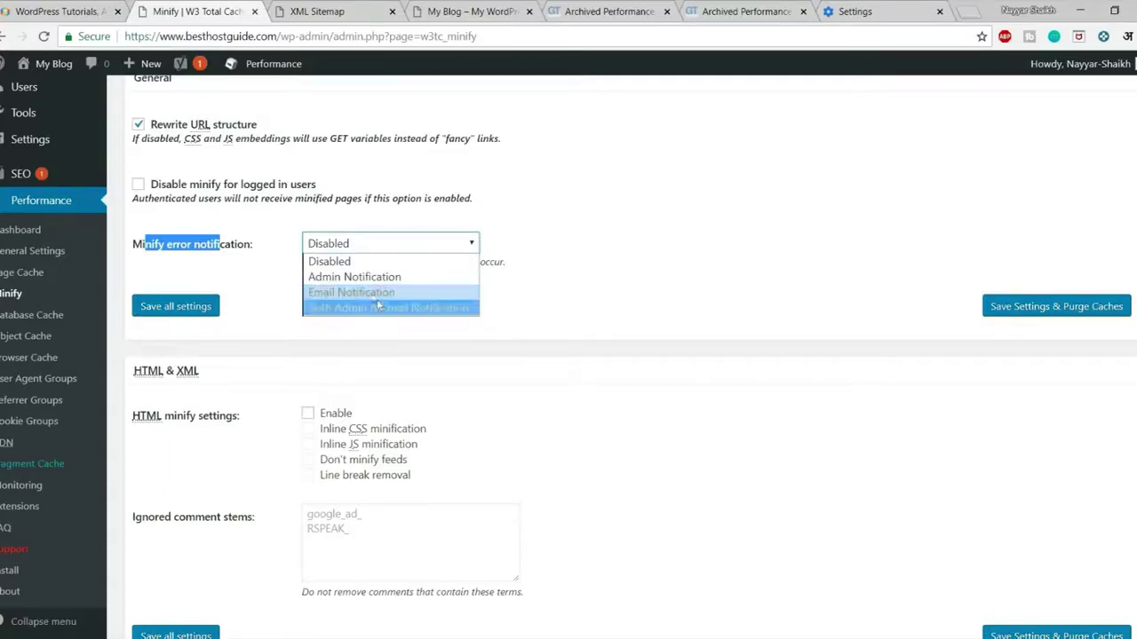
pyautogui.press('Return')
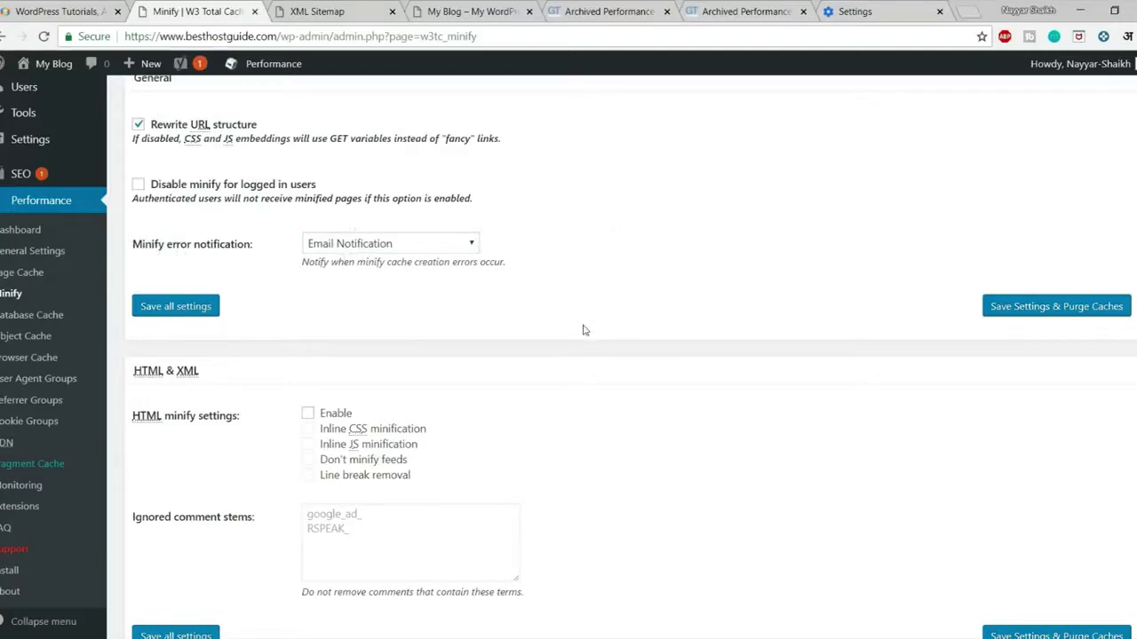
pyautogui.click(421, 246)
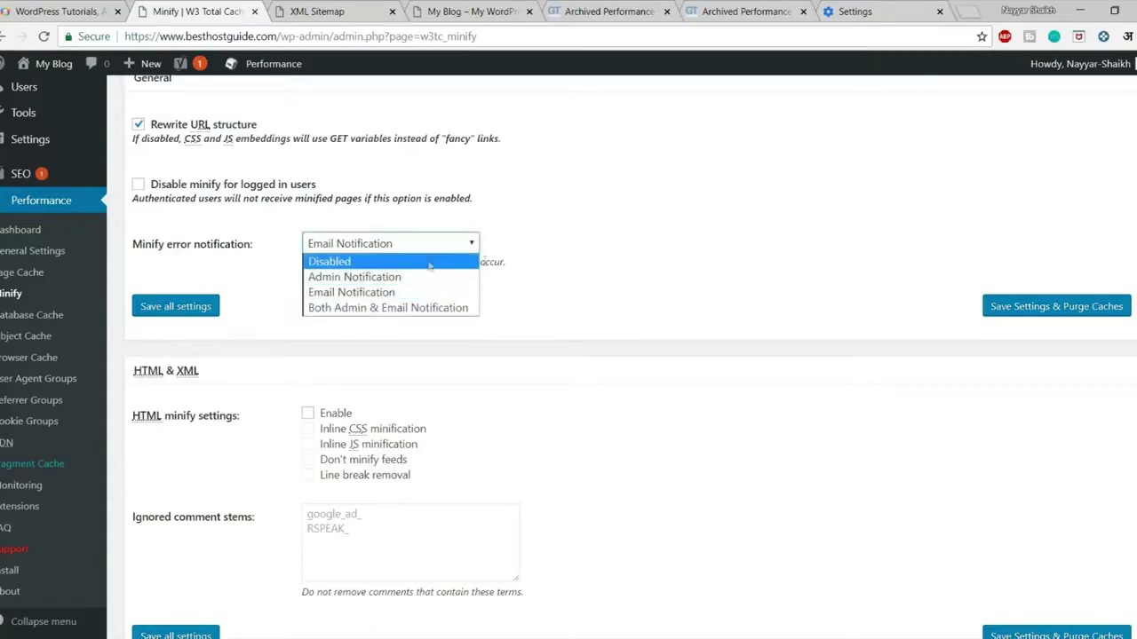
pyautogui.click(624, 276)
# Enable HTML minify with inline CSS minification, inline JS minification and line break removal, and save the settings while purging caches.
pyautogui.scroll(-2, 622, 275)
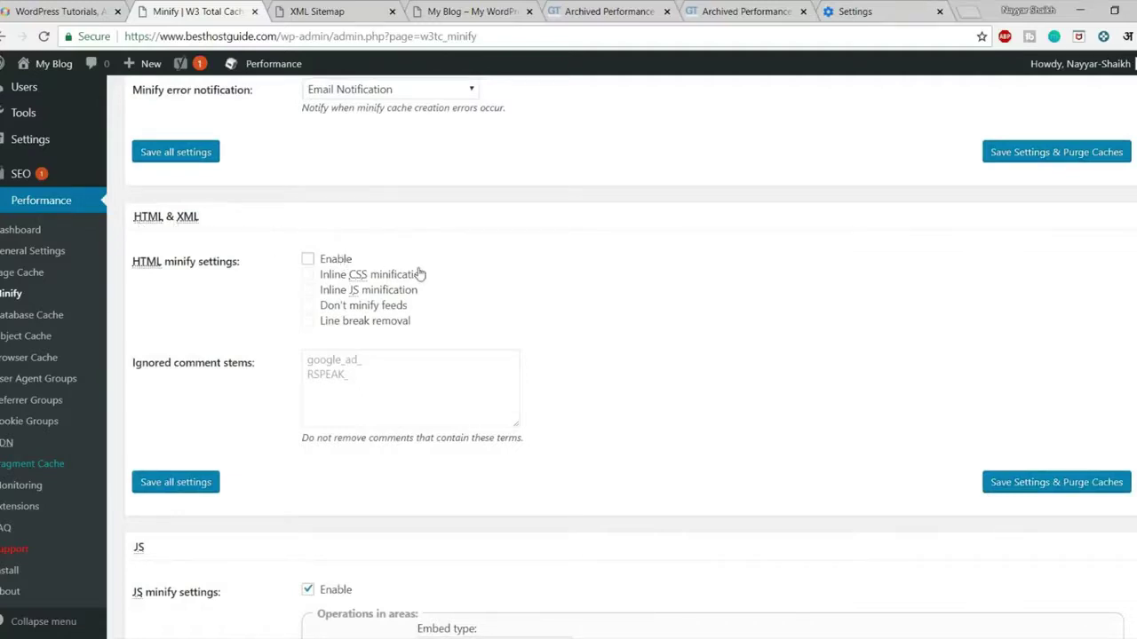
pyautogui.click(329, 262)
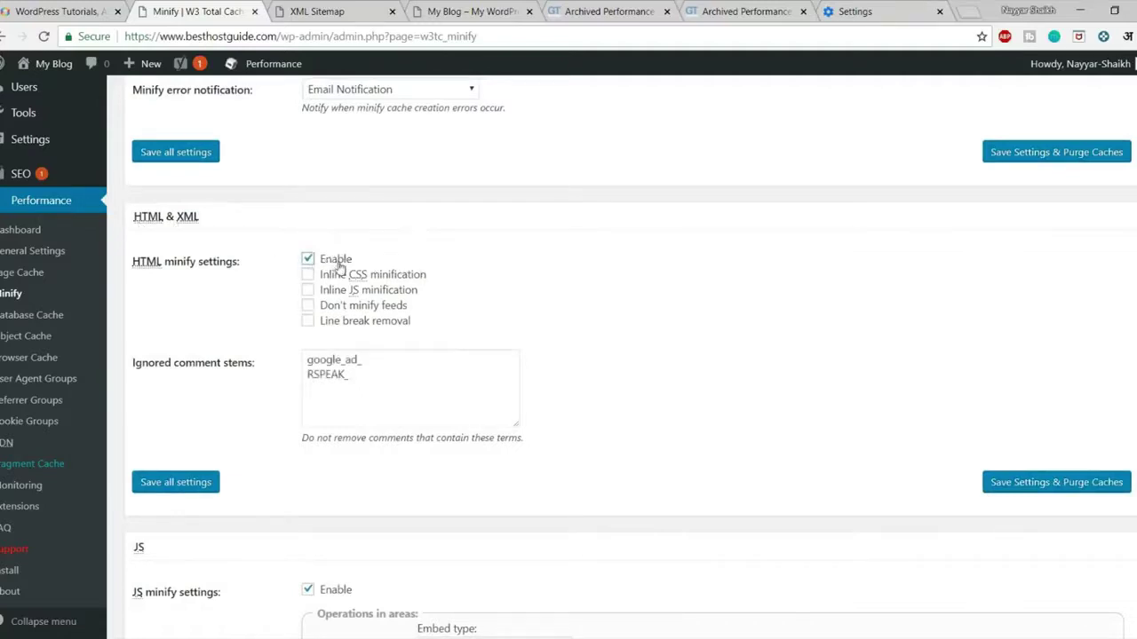
pyautogui.click(328, 276)
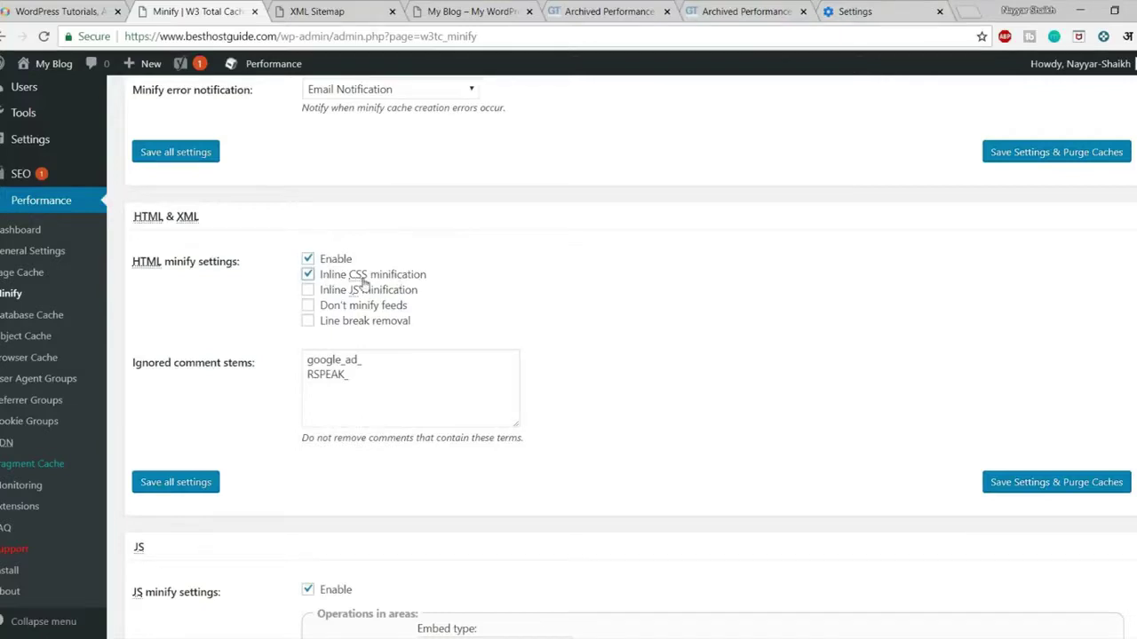
pyautogui.click(329, 293)
pyautogui.click(309, 321)
pyautogui.click(1028, 487)
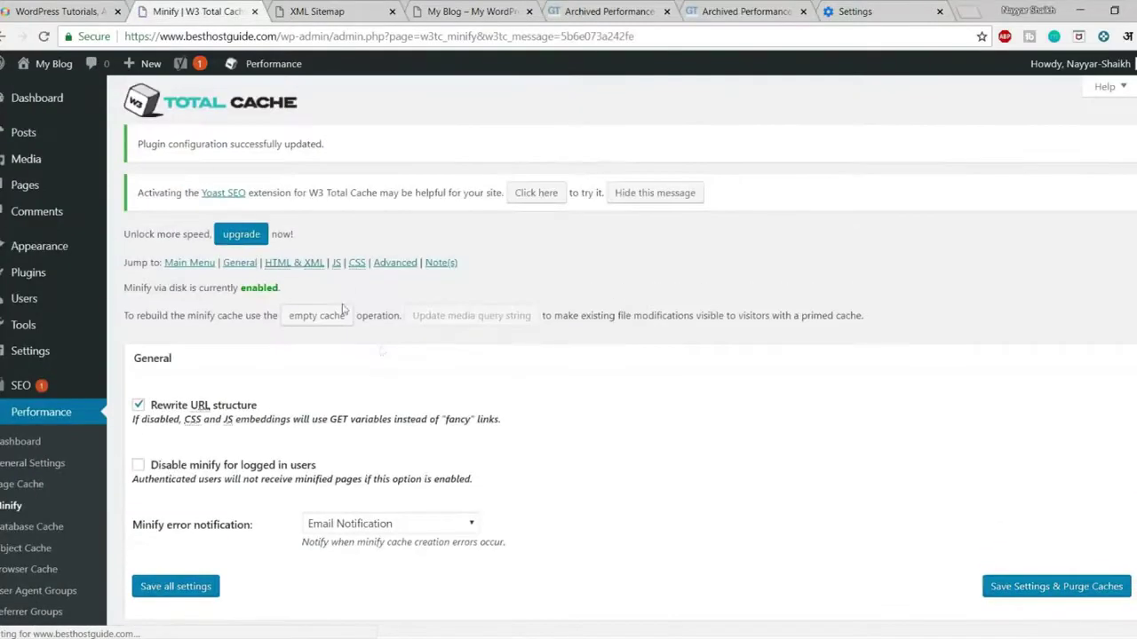
# Reload the blog's home page in the incognito window, inspect its layout, and return to the Minify settings.
pyautogui.scroll(-9, 479, 395)
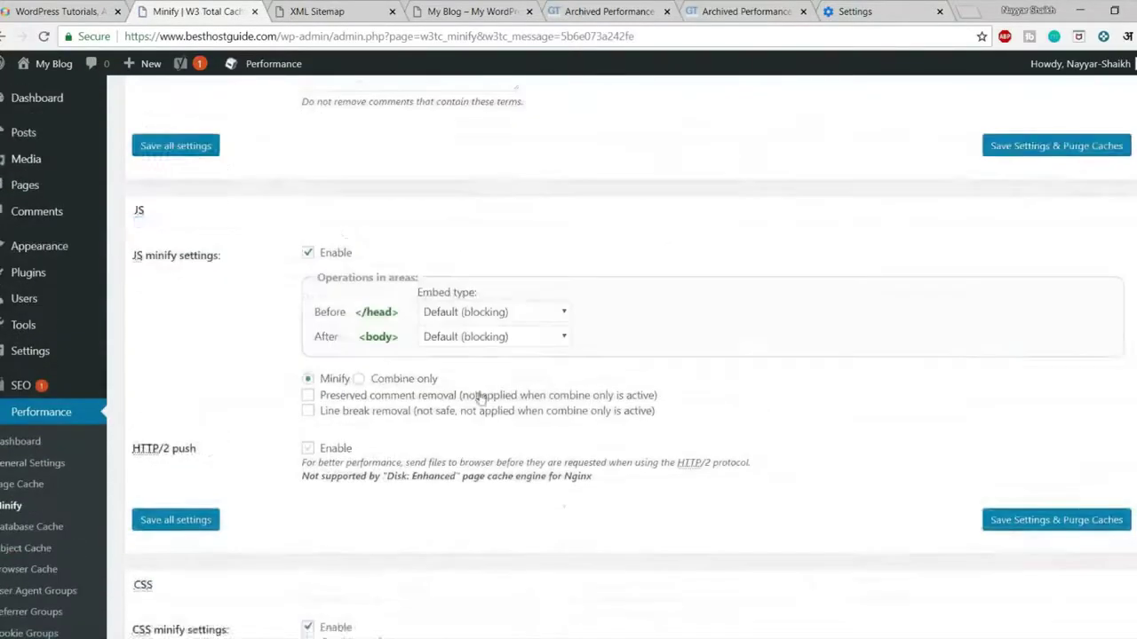
pyautogui.scroll(4, 480, 395)
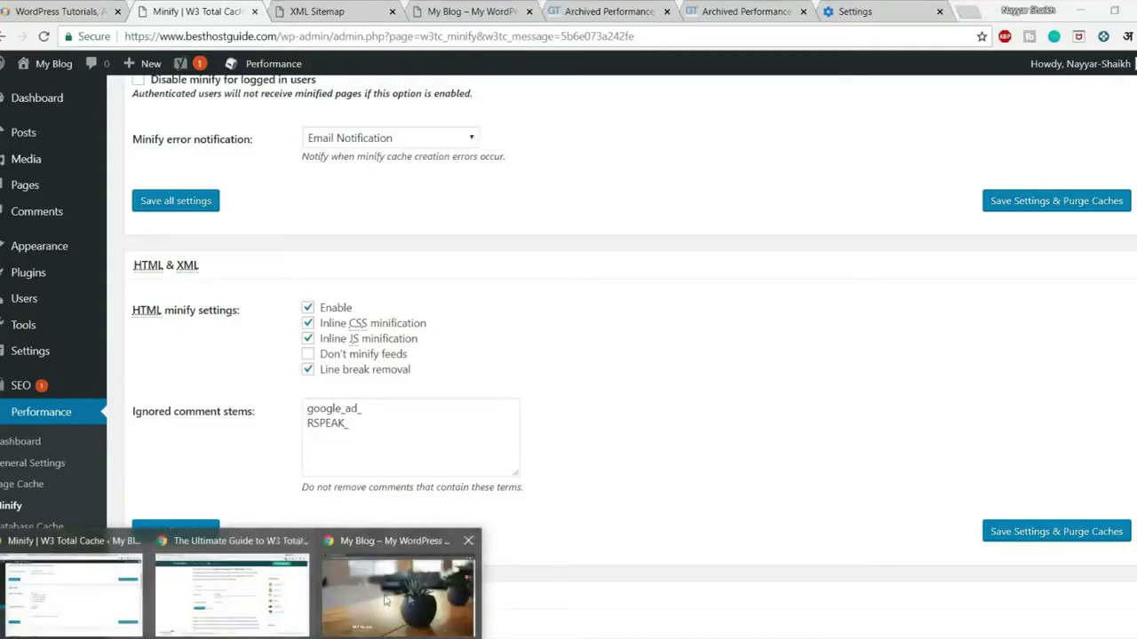
pyautogui.click(385, 601)
pyautogui.click(43, 36)
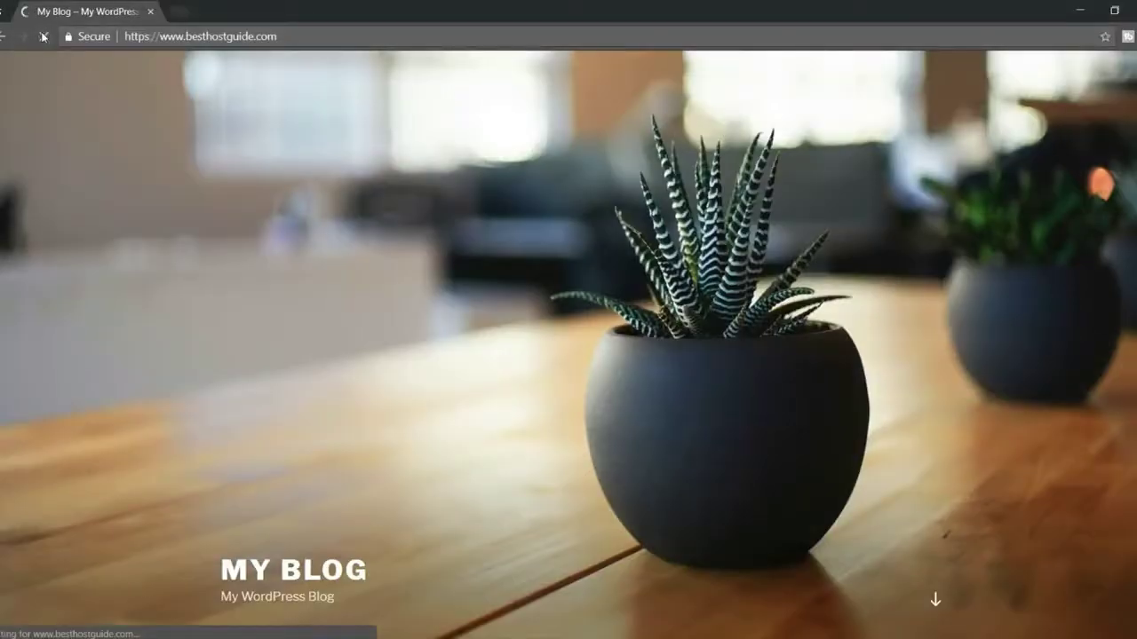
pyautogui.scroll(-10, 441, 426)
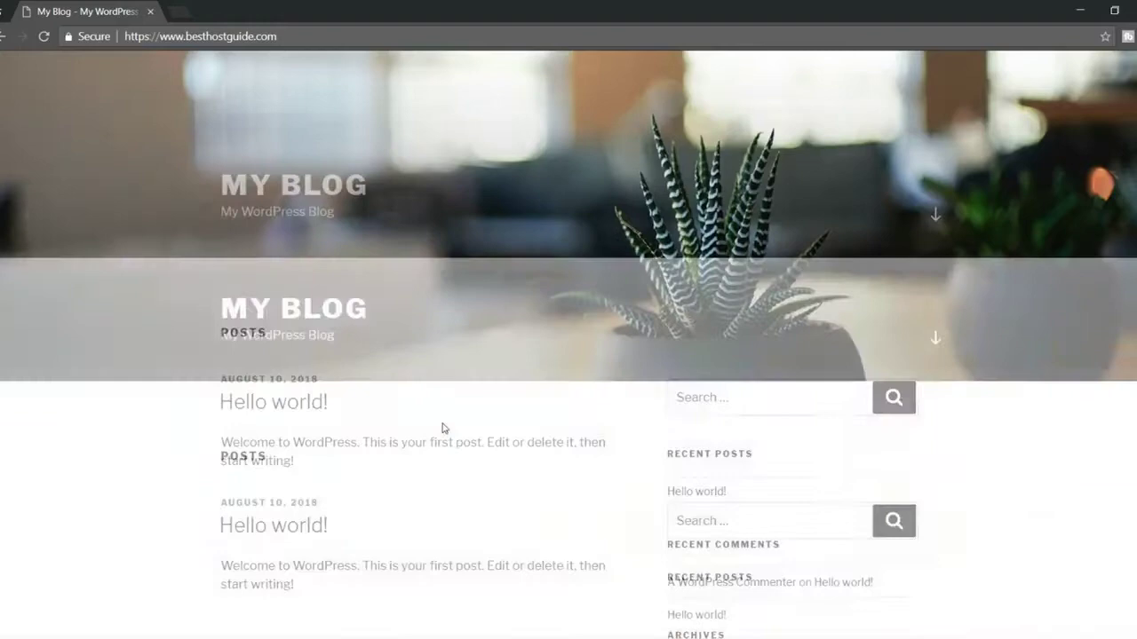
pyautogui.scroll(8, 487, 517)
pyautogui.scroll(3, 485, 519)
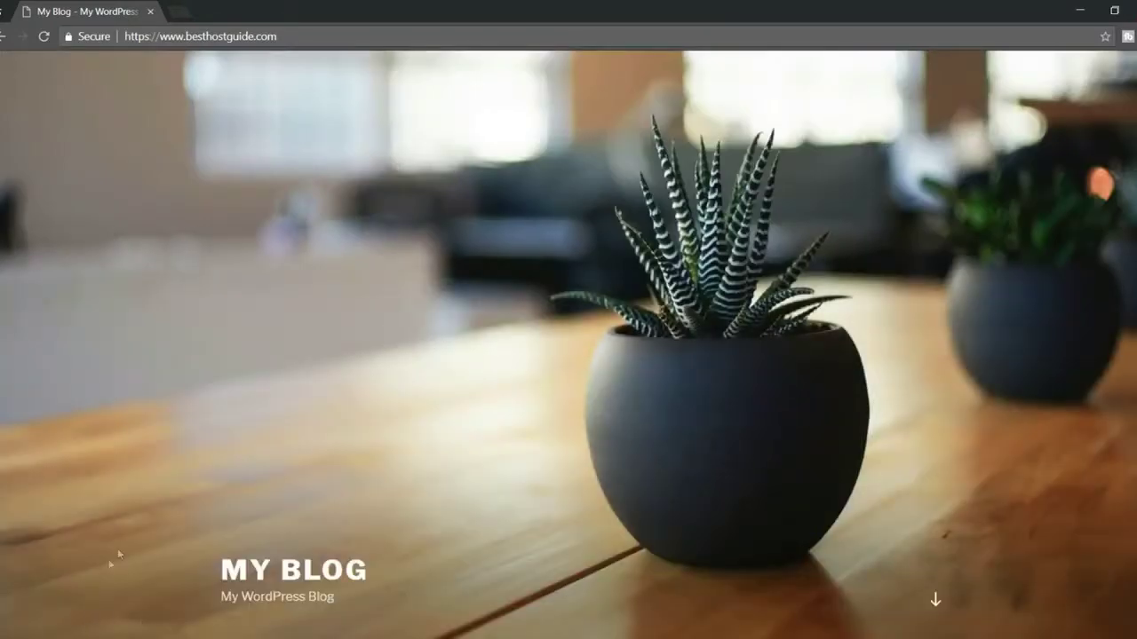
pyautogui.click(89, 610)
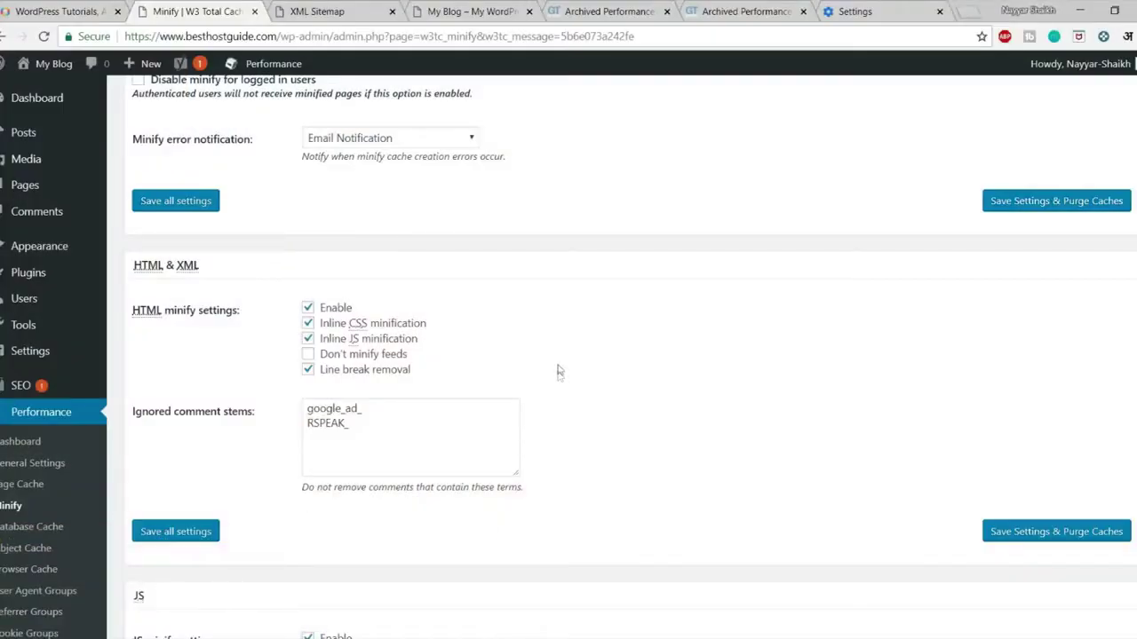
# Examine the inline CSS minification option and the ignored comment stems in the HTML & XML section.
pyautogui.click(309, 323)
pyautogui.click(343, 327)
pyautogui.moveTo(134, 418); pyautogui.dragTo(256, 424)
pyautogui.click(258, 424)
pyautogui.moveTo(375, 433); pyautogui.dragTo(307, 402)
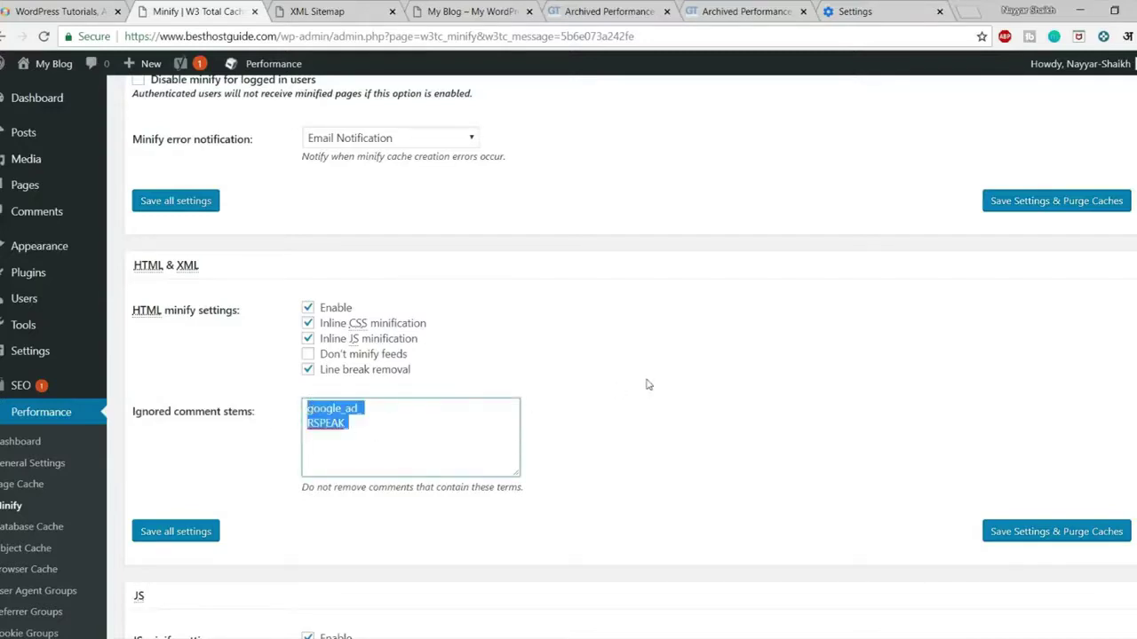
pyautogui.click(444, 412)
pyautogui.moveTo(413, 408); pyautogui.dragTo(289, 412)
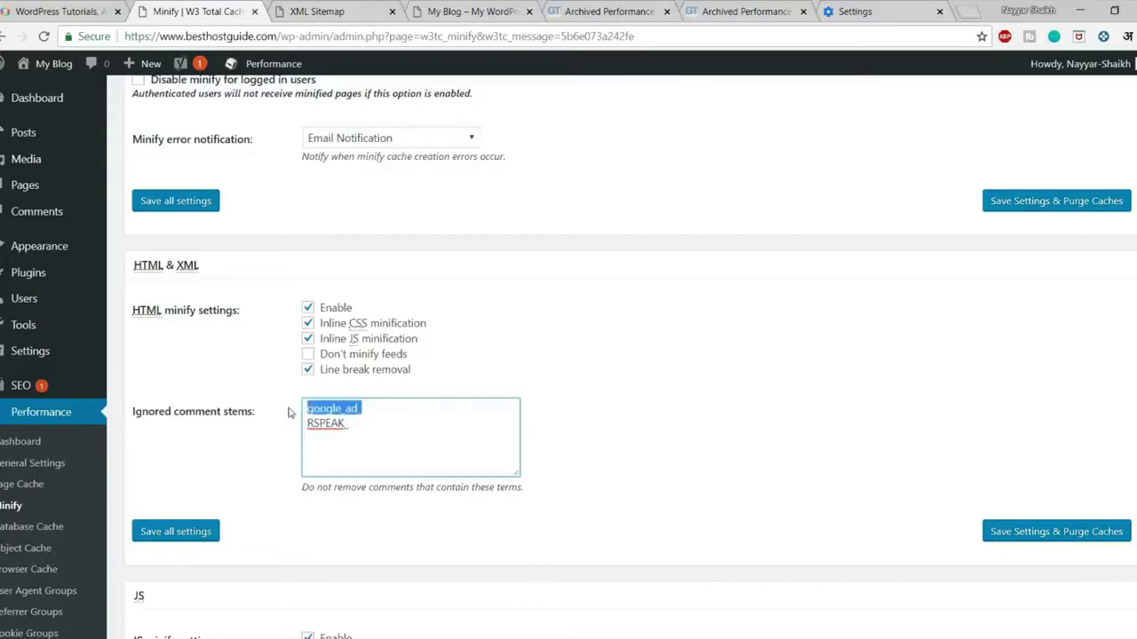
pyautogui.moveTo(358, 425); pyautogui.dragTo(583, 370)
pyautogui.click(586, 369)
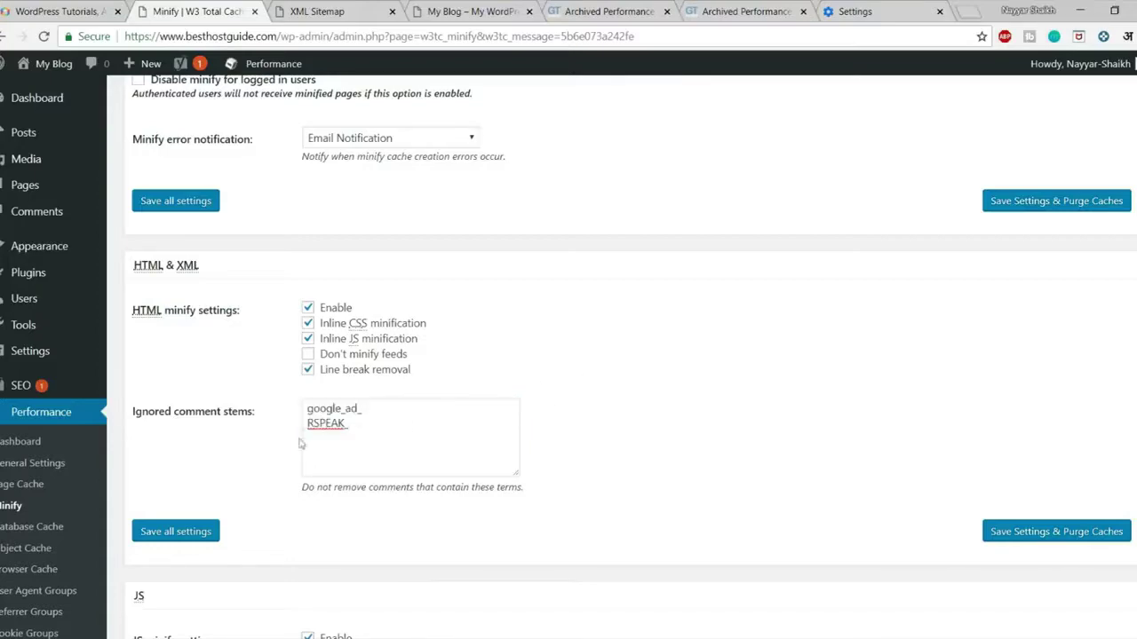
# Review the JS minify options, leaving JS minify enabled in Minify mode, and save the settings while purging caches.
pyautogui.scroll(-3, 602, 426)
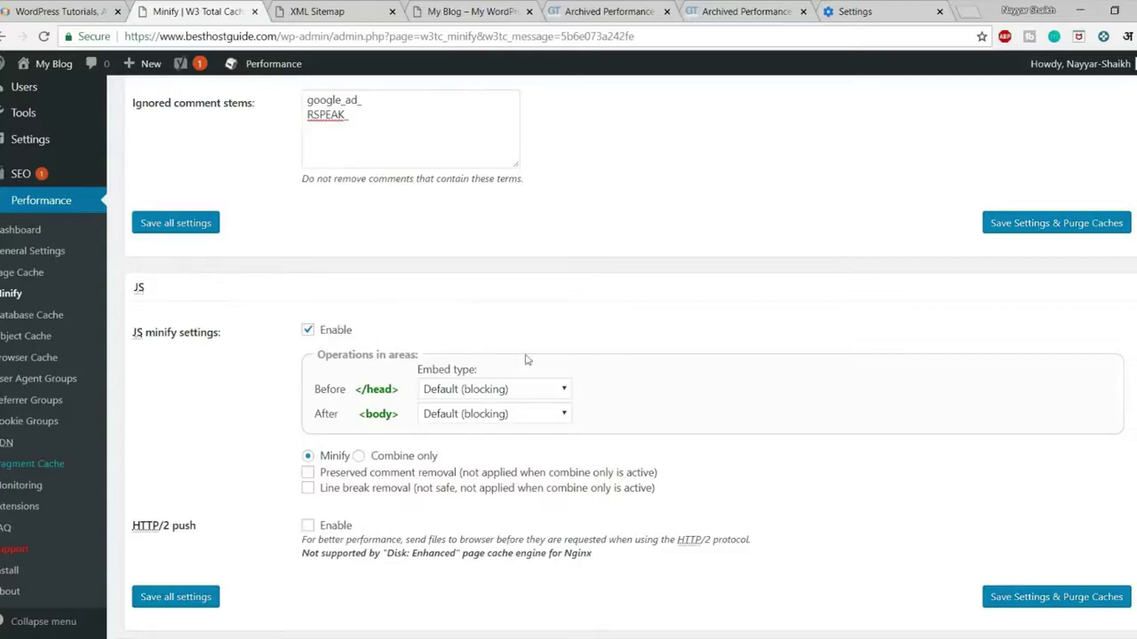
pyautogui.scroll(-2, 525, 359)
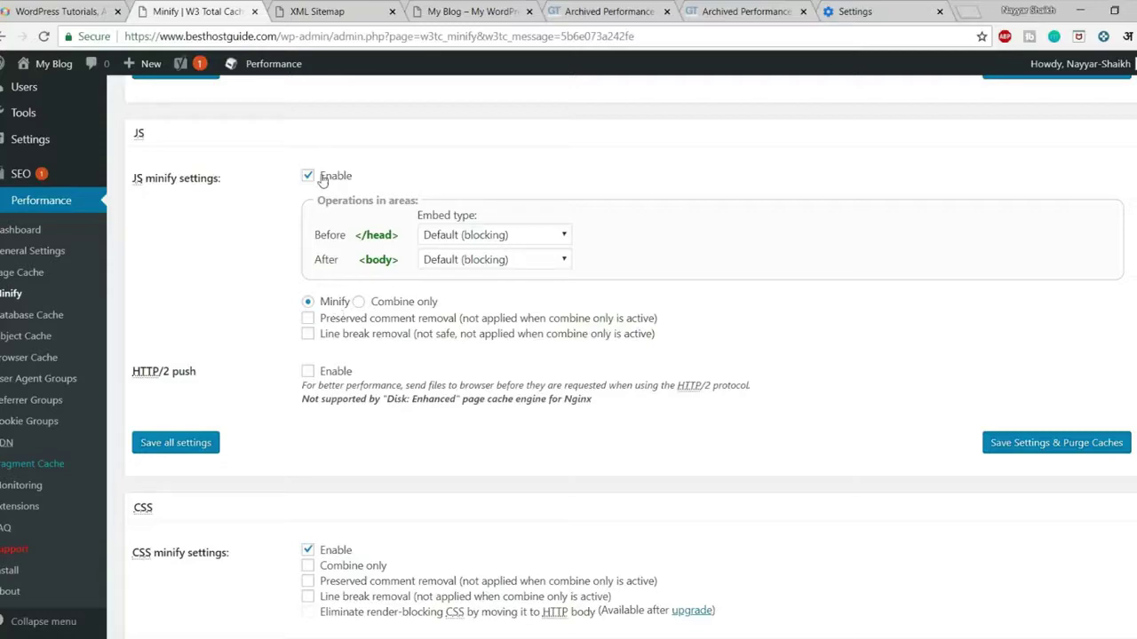
pyautogui.scroll(-1, 364, 318)
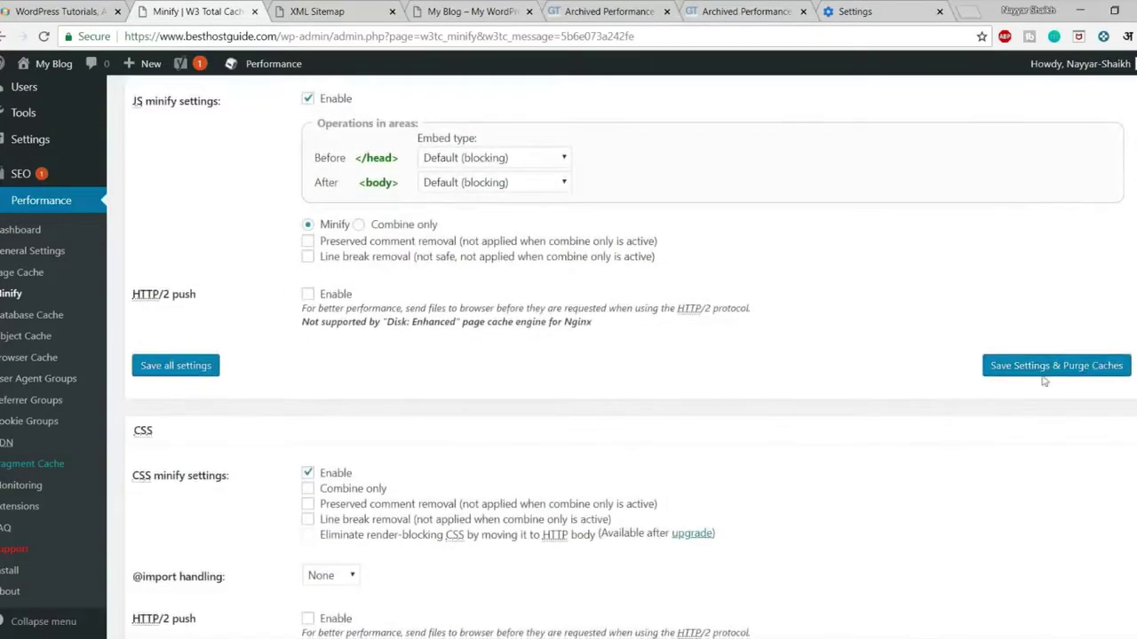
pyautogui.scroll(-1, 915, 427)
# Enable line break removal in the CSS minify settings and save the settings while purging caches.
pyautogui.scroll(-4, 543, 387)
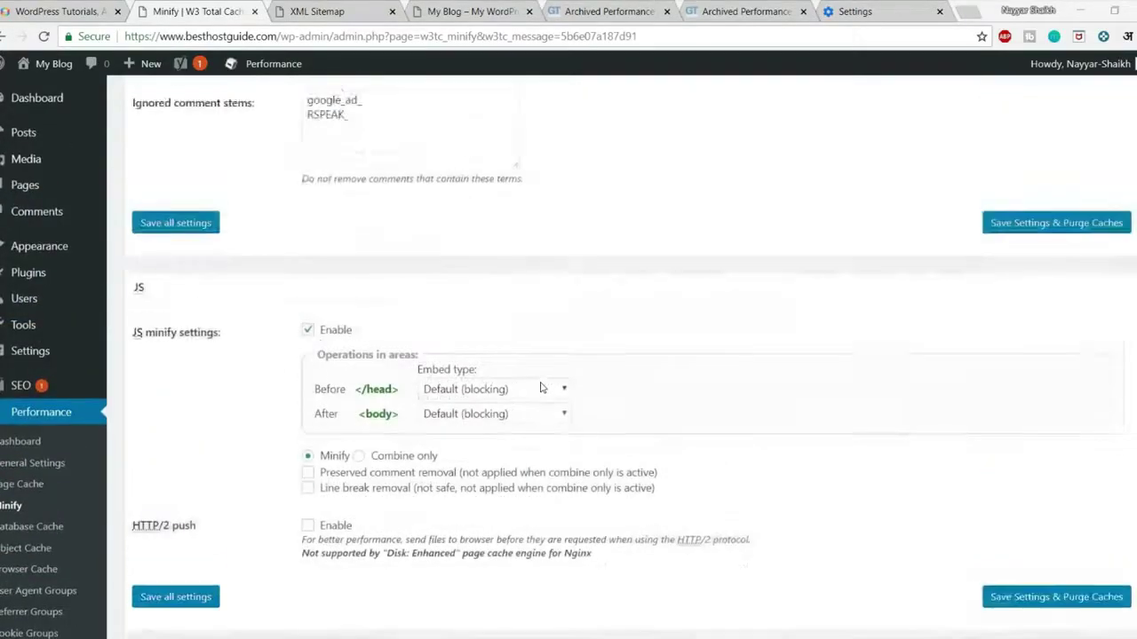
pyautogui.scroll(-6, 543, 387)
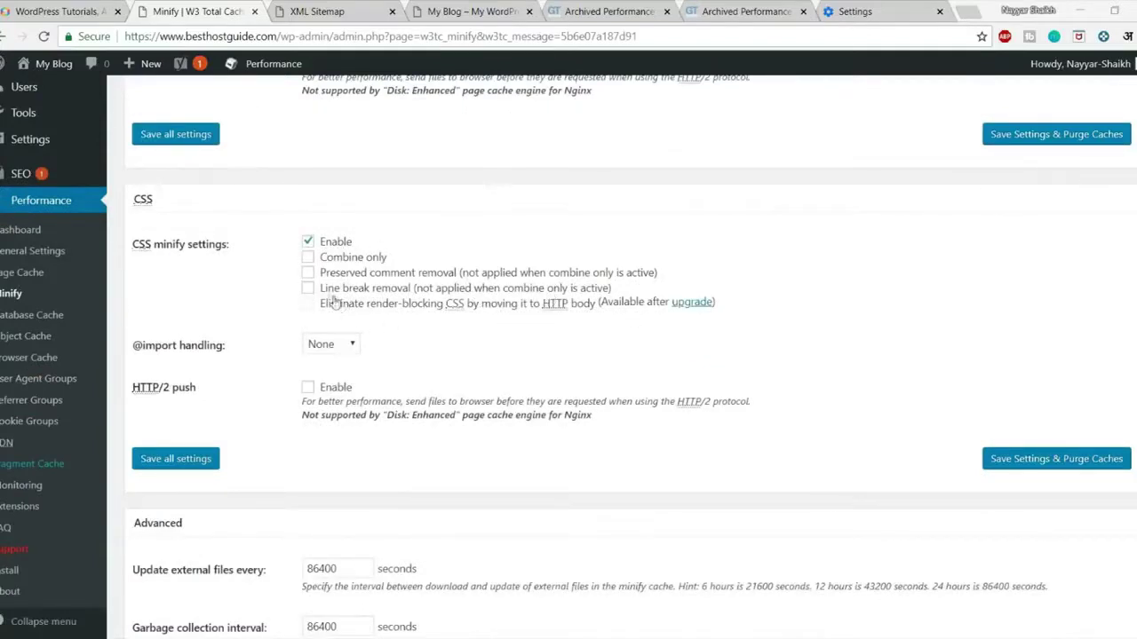
pyautogui.click(308, 288)
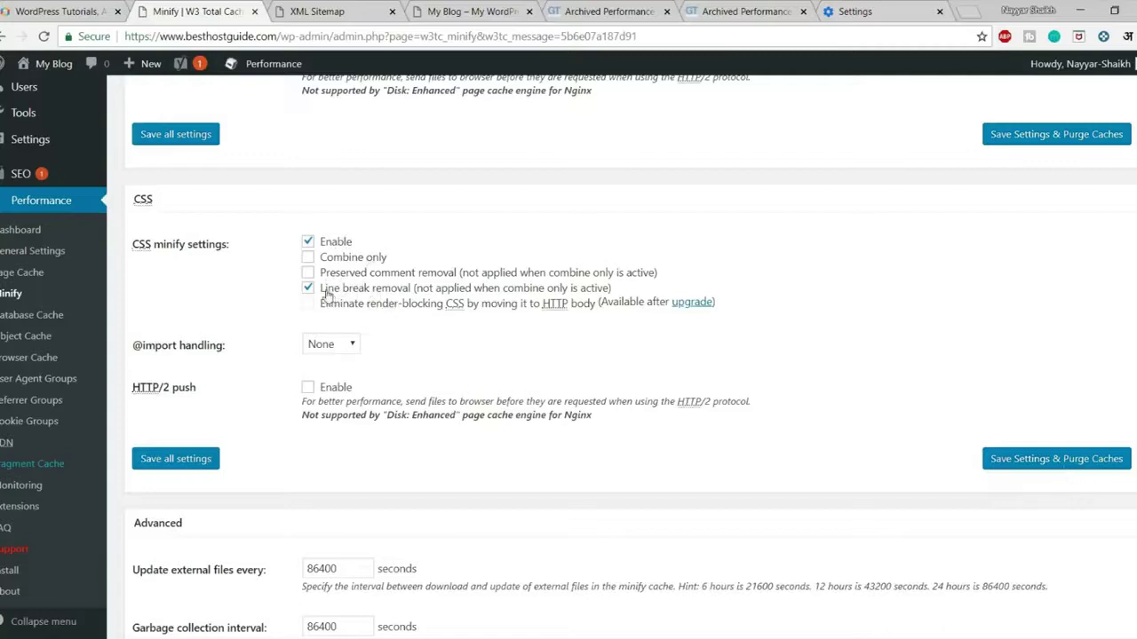
pyautogui.moveTo(326, 295); pyautogui.dragTo(412, 305)
pyautogui.click(1019, 461)
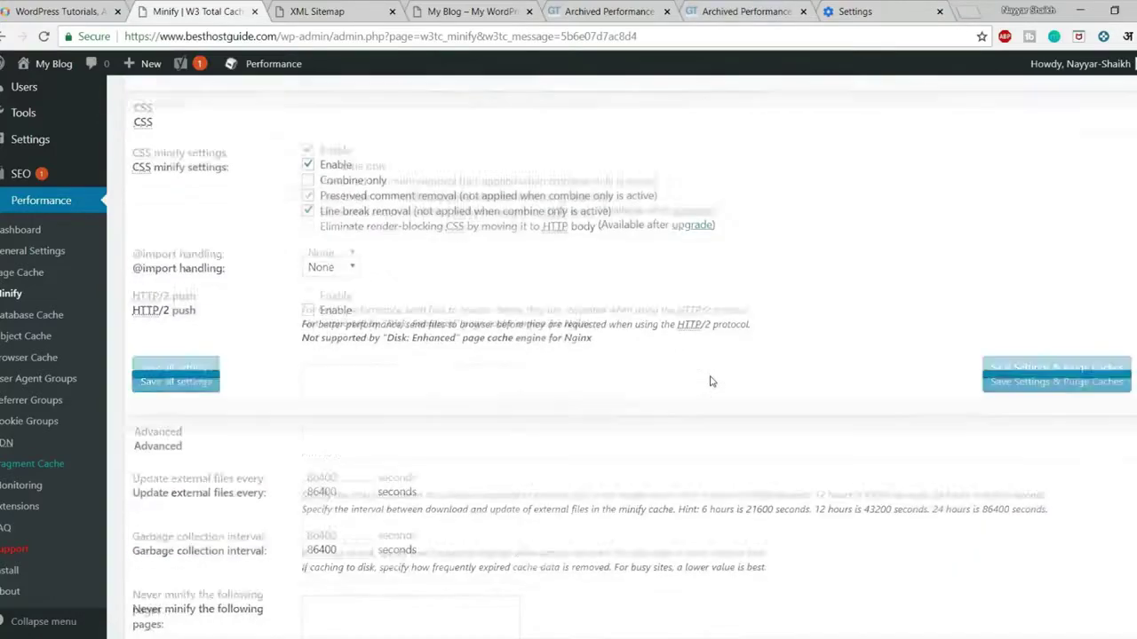
# Look over the remaining Minify options, and open the Database Cache settings to examine their General and Advanced sections.
pyautogui.scroll(-10, 711, 381)
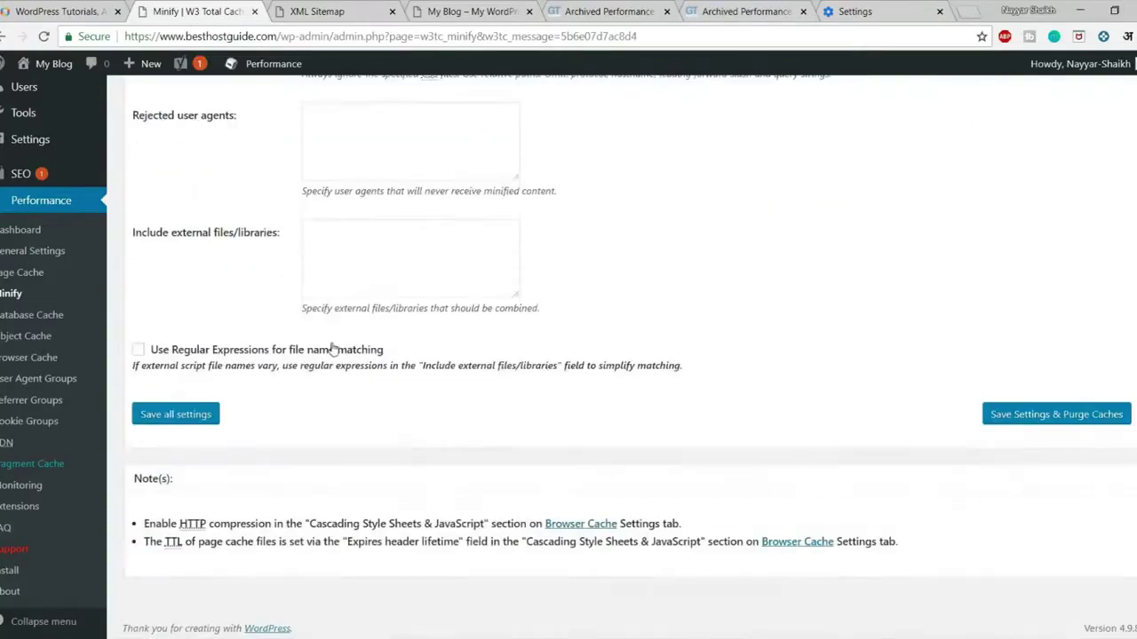
pyautogui.scroll(5, 477, 398)
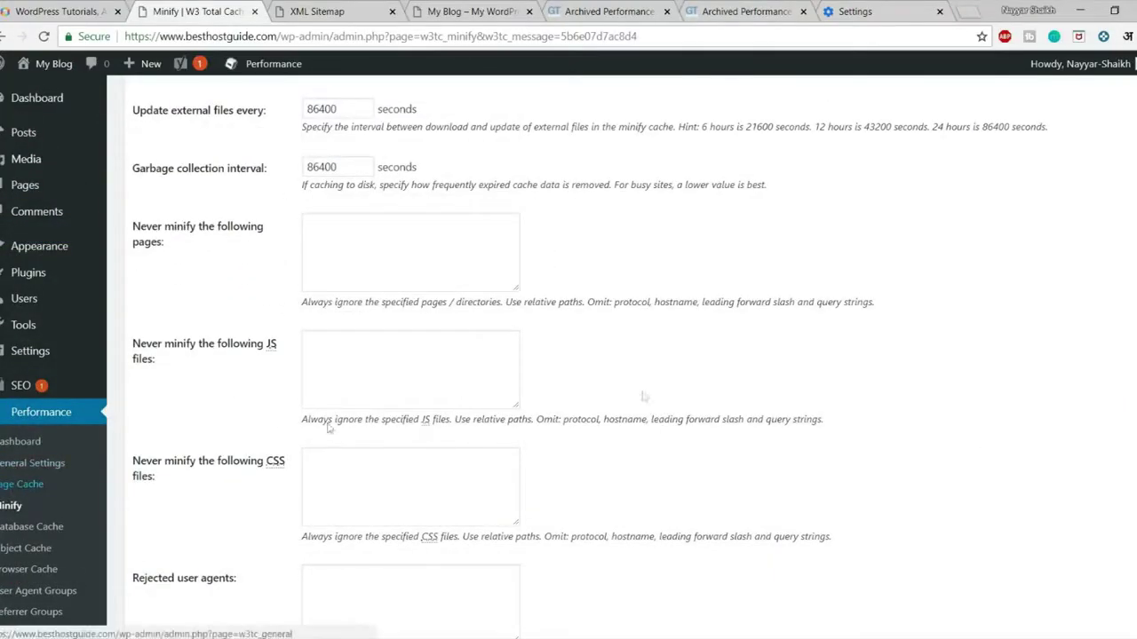
pyautogui.scroll(-5, 713, 394)
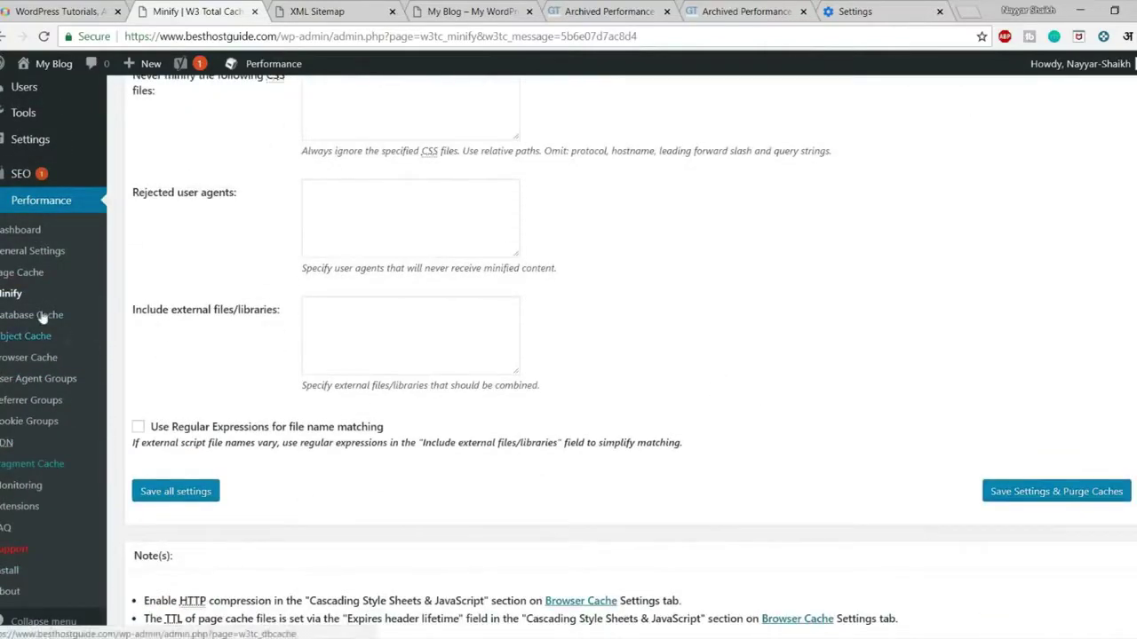
pyautogui.click(40, 317)
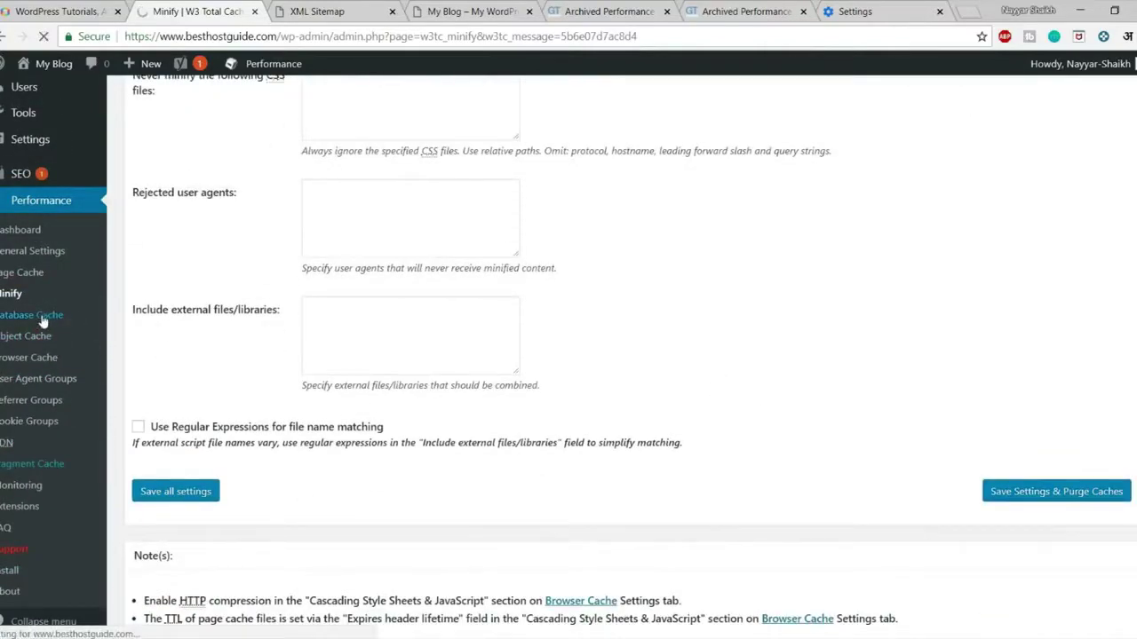
pyautogui.scroll(4, 519, 324)
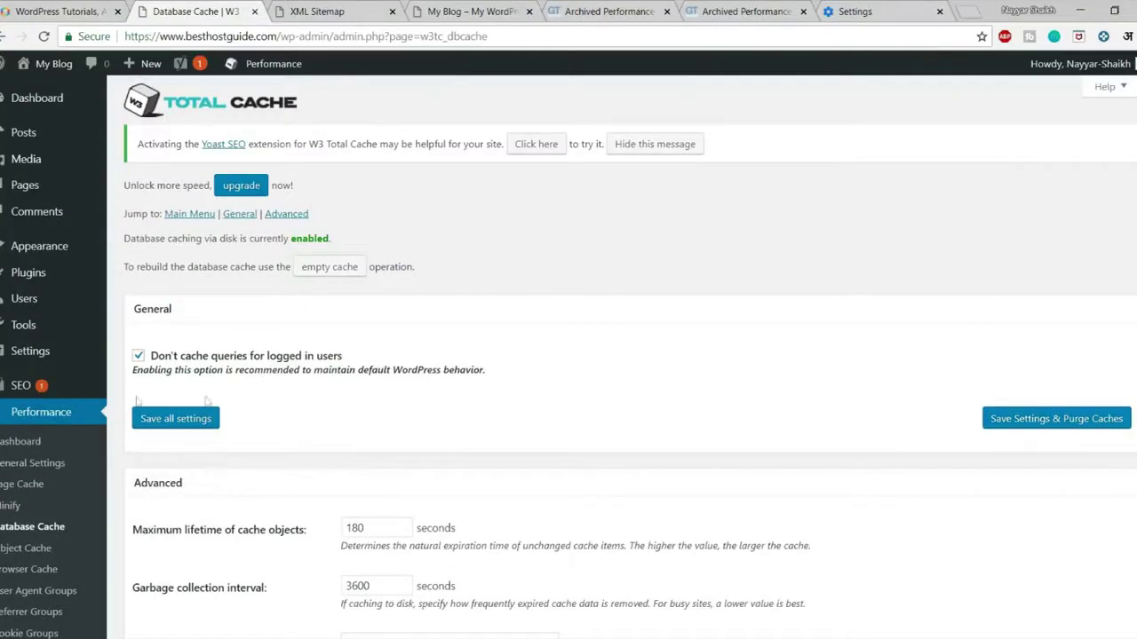
pyautogui.scroll(-3, 569, 355)
pyautogui.scroll(-3, 477, 317)
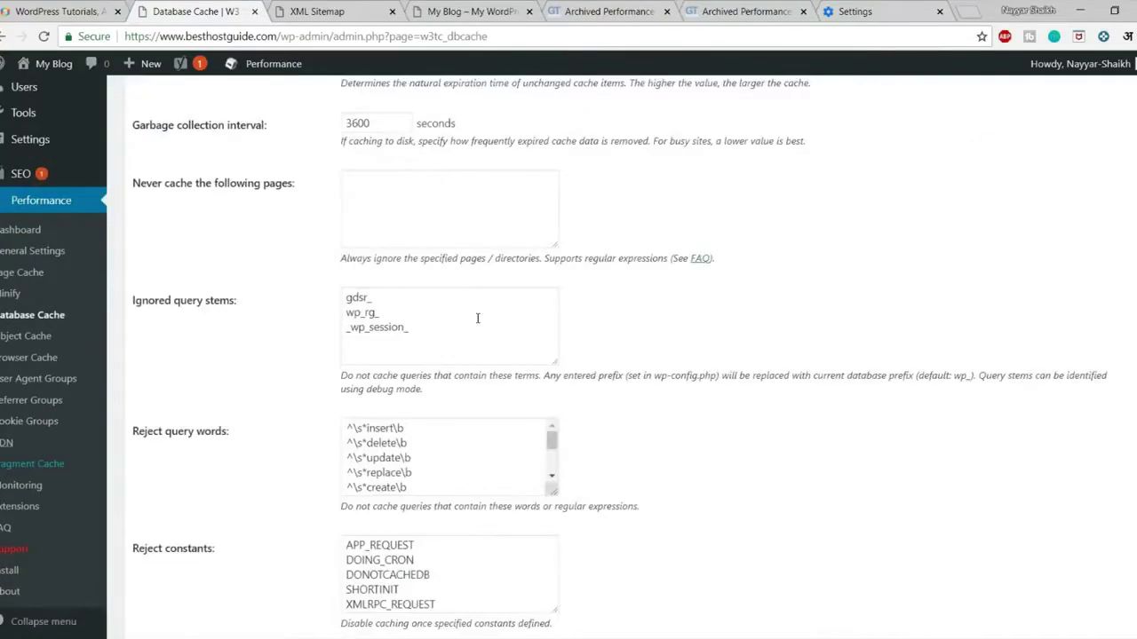
pyautogui.scroll(5, 586, 371)
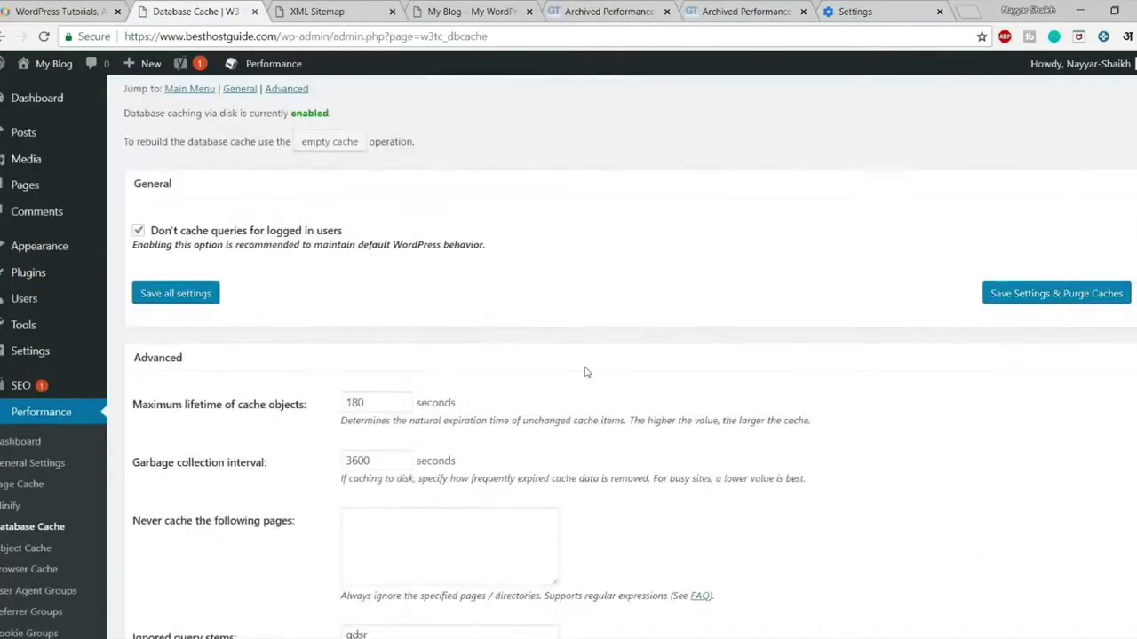
pyautogui.scroll(-2, 594, 377)
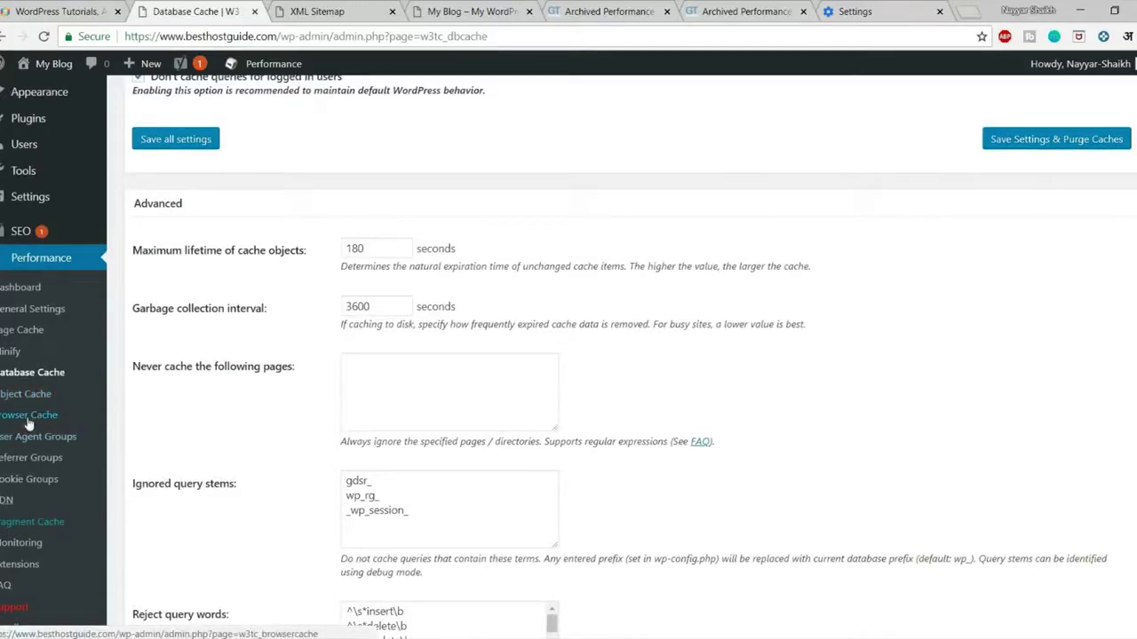
# In the Browser Cache settings, enable the expires, cache control and W3 Total Cache headers, plus prevention of object caching after settings change.
pyautogui.click(29, 421)
pyautogui.scroll(-3, 531, 362)
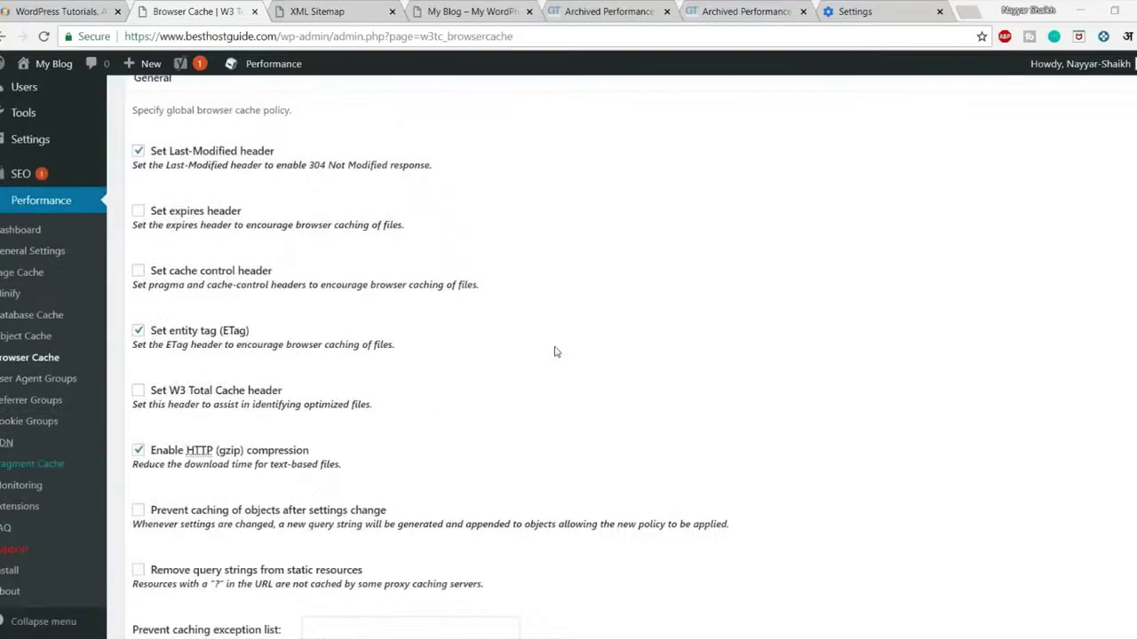
pyautogui.click(189, 212)
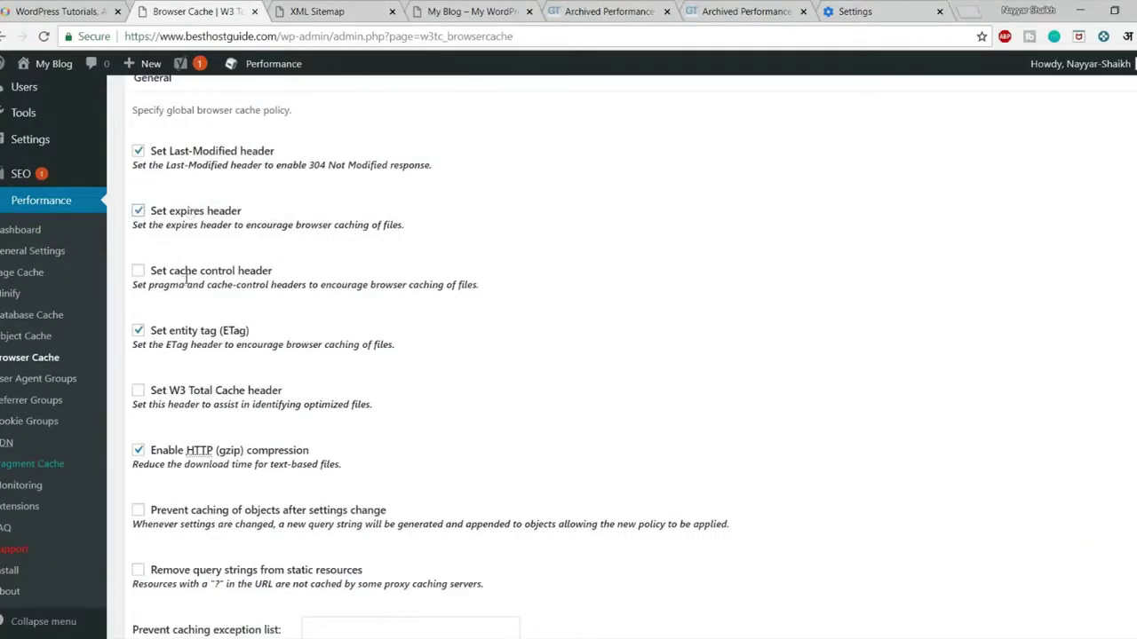
pyautogui.click(168, 391)
pyautogui.scroll(-1, 241, 455)
pyautogui.click(187, 437)
pyautogui.scroll(2, 205, 426)
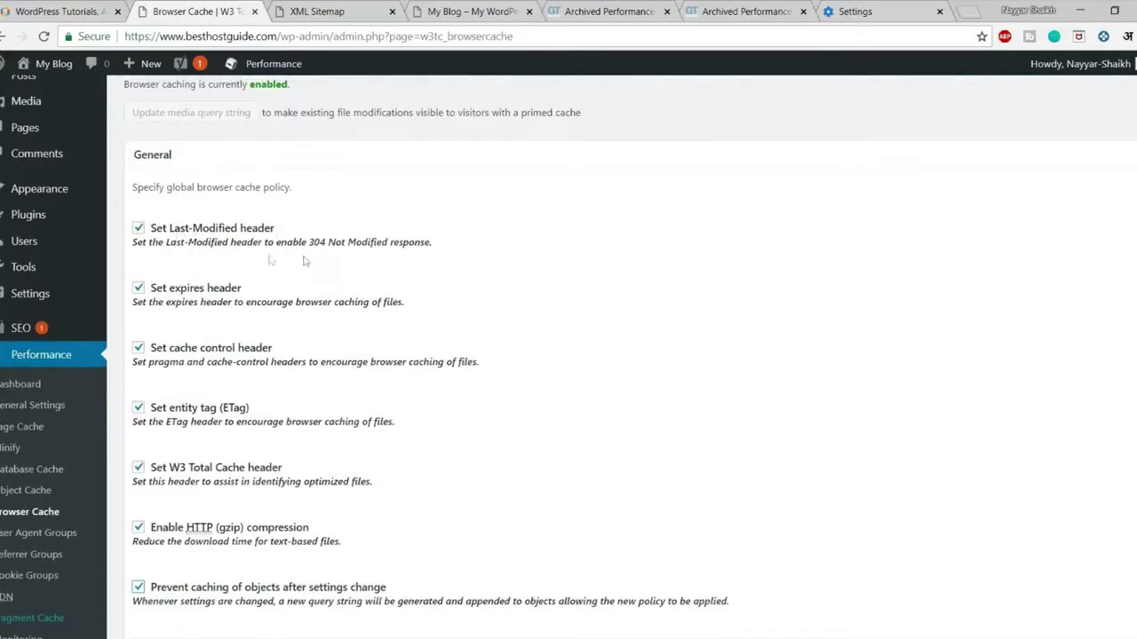
# Review the remaining general Browser Cache options and save the settings while purging caches.
pyautogui.scroll(-1, 533, 279)
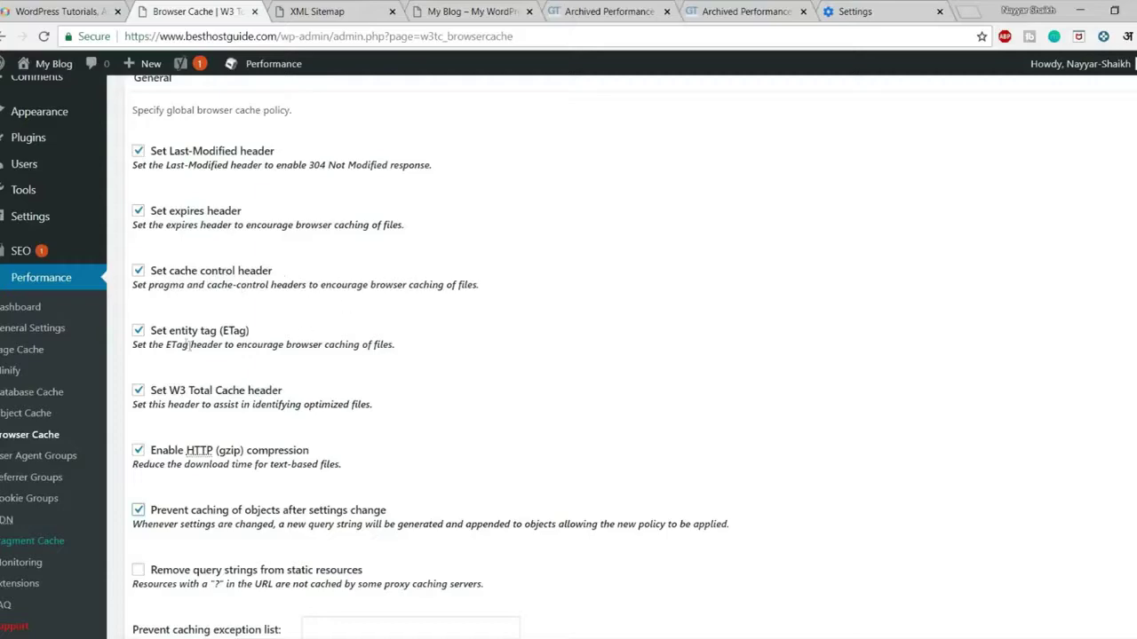
pyautogui.scroll(-1, 498, 373)
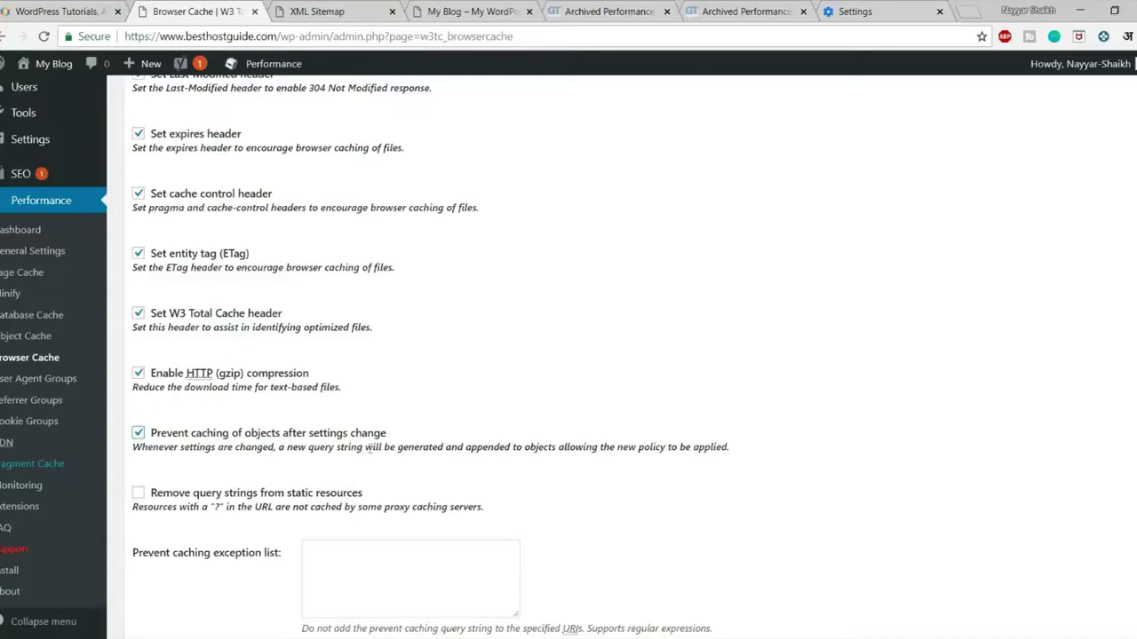
pyautogui.scroll(-1, 312, 376)
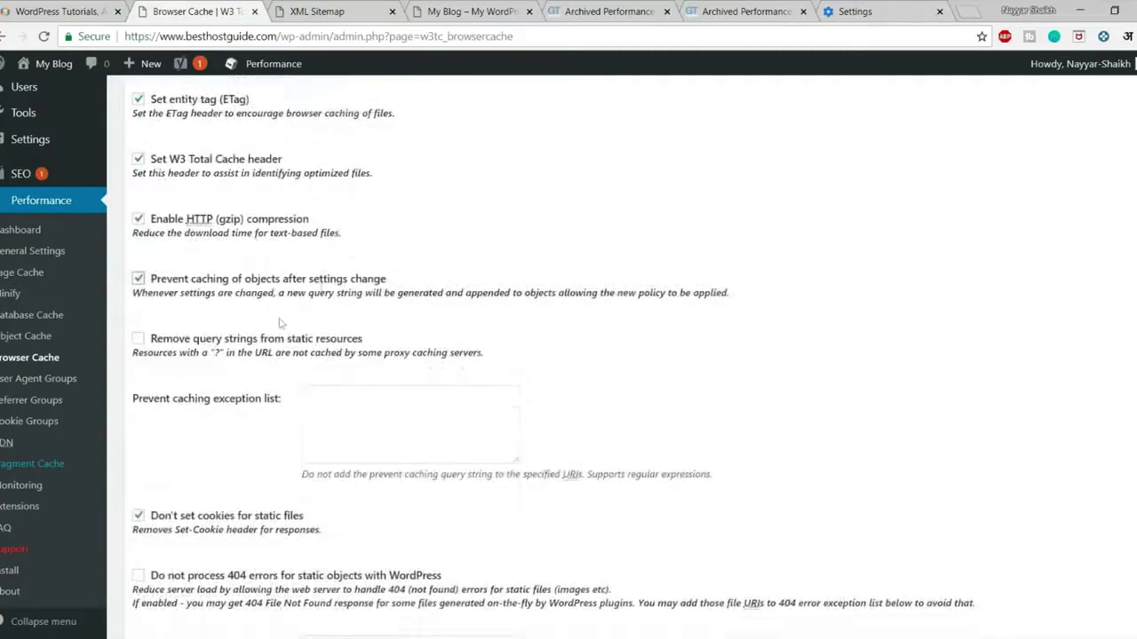
pyautogui.scroll(-2, 321, 366)
pyautogui.scroll(-2, 321, 367)
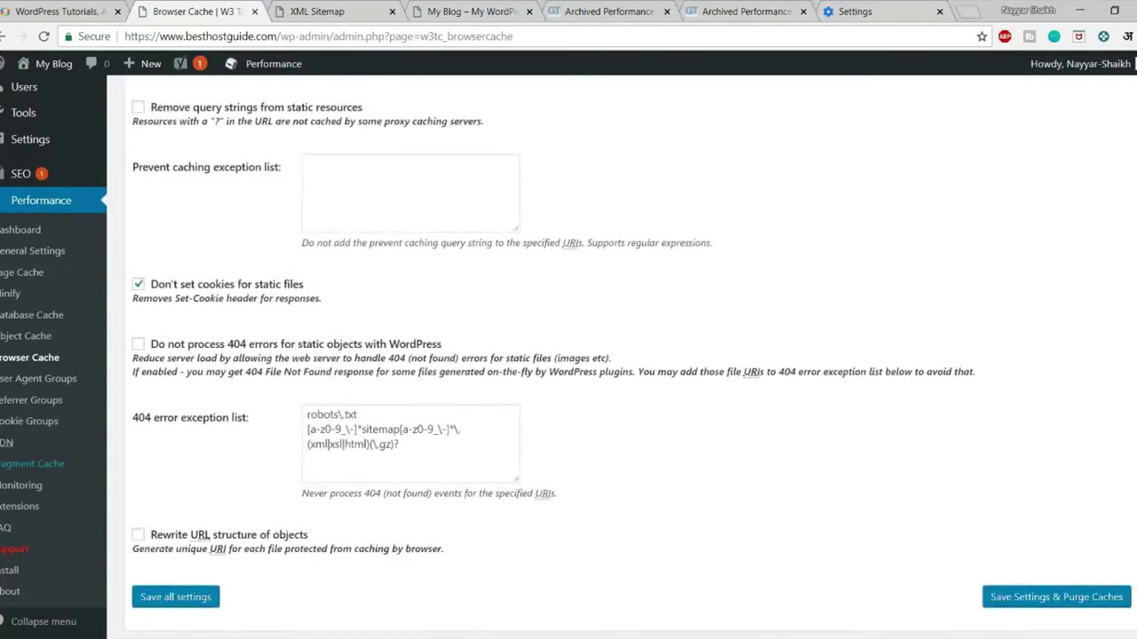
pyautogui.click(1052, 596)
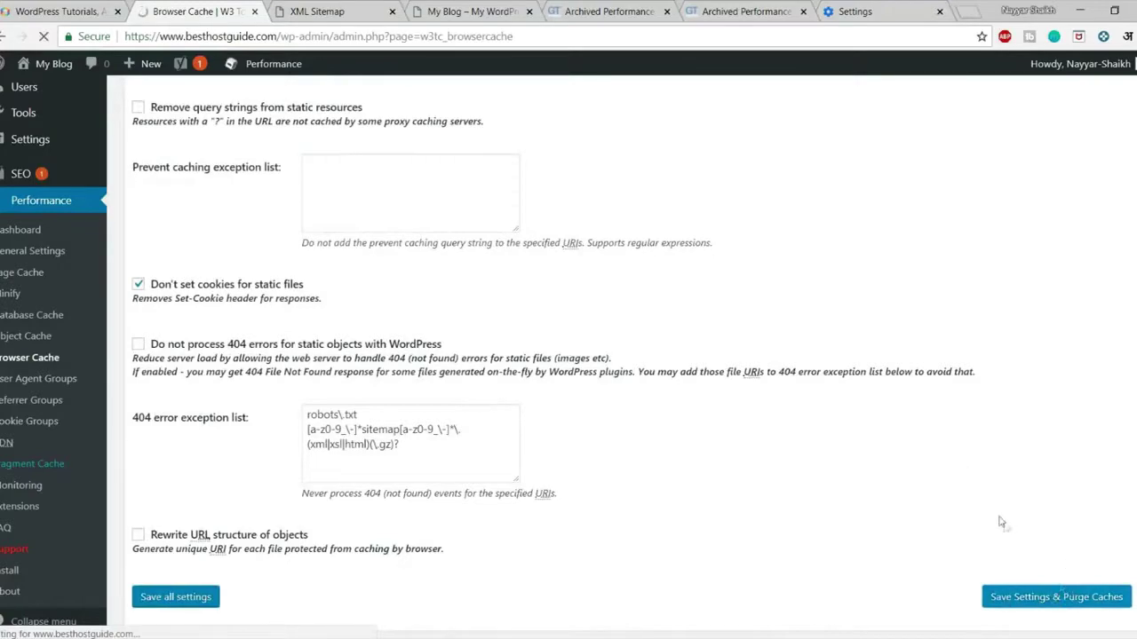
# Examine the CSS & JS browser cache policy, including the headers, the expires header lifetime and the cache control policy.
pyautogui.scroll(-5, 644, 460)
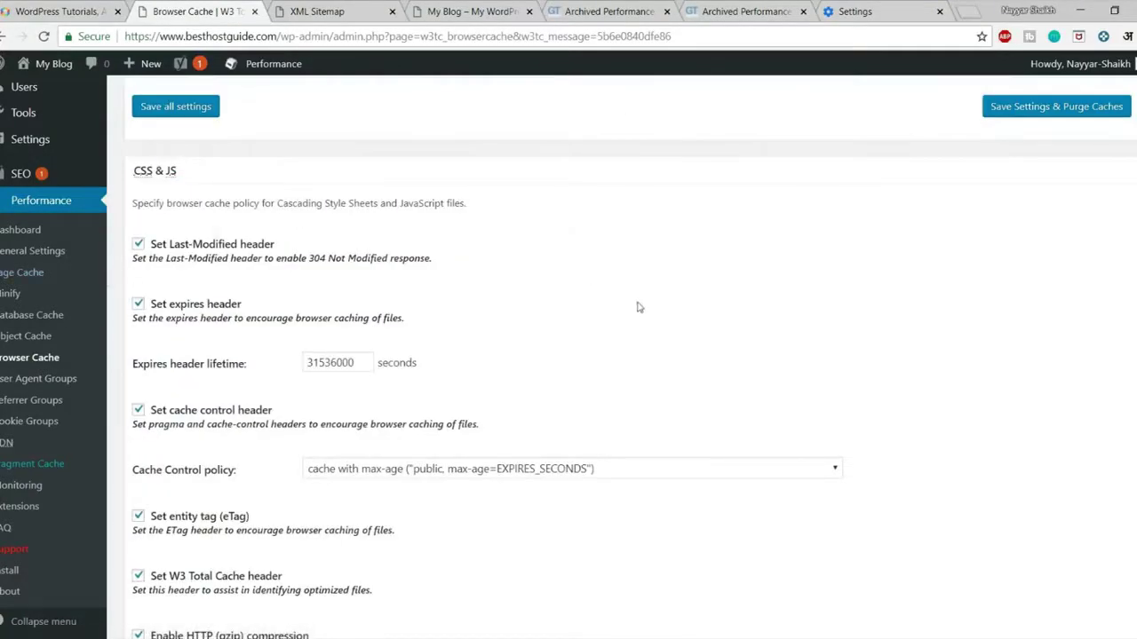
pyautogui.scroll(-1, 341, 228)
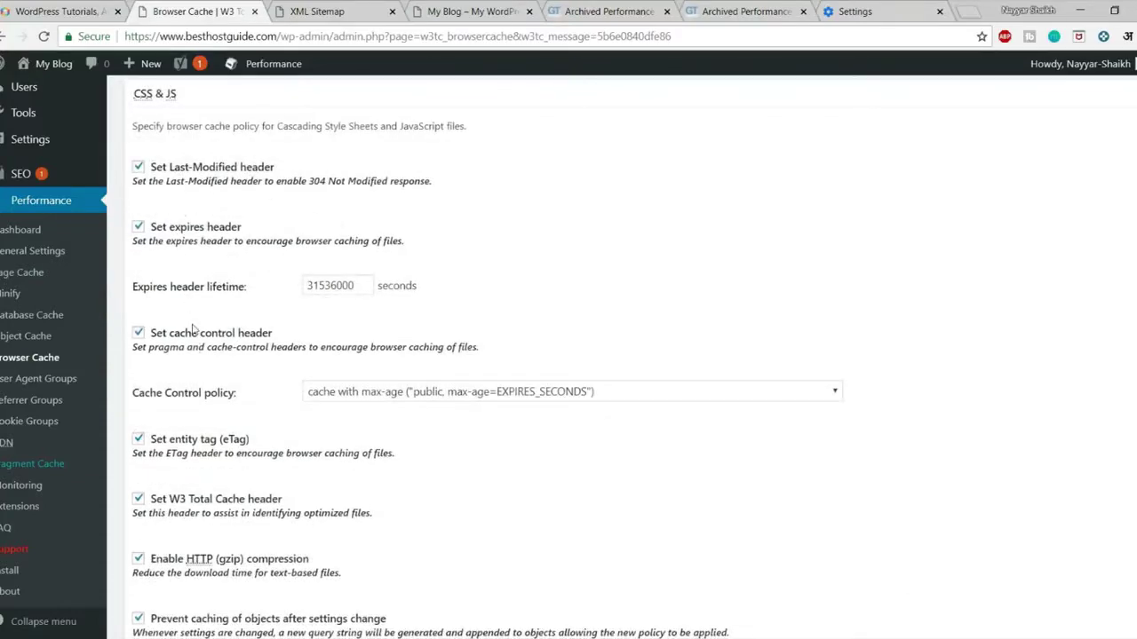
pyautogui.scroll(-1, 203, 382)
pyautogui.scroll(-1, 203, 382)
pyautogui.scroll(3, 213, 355)
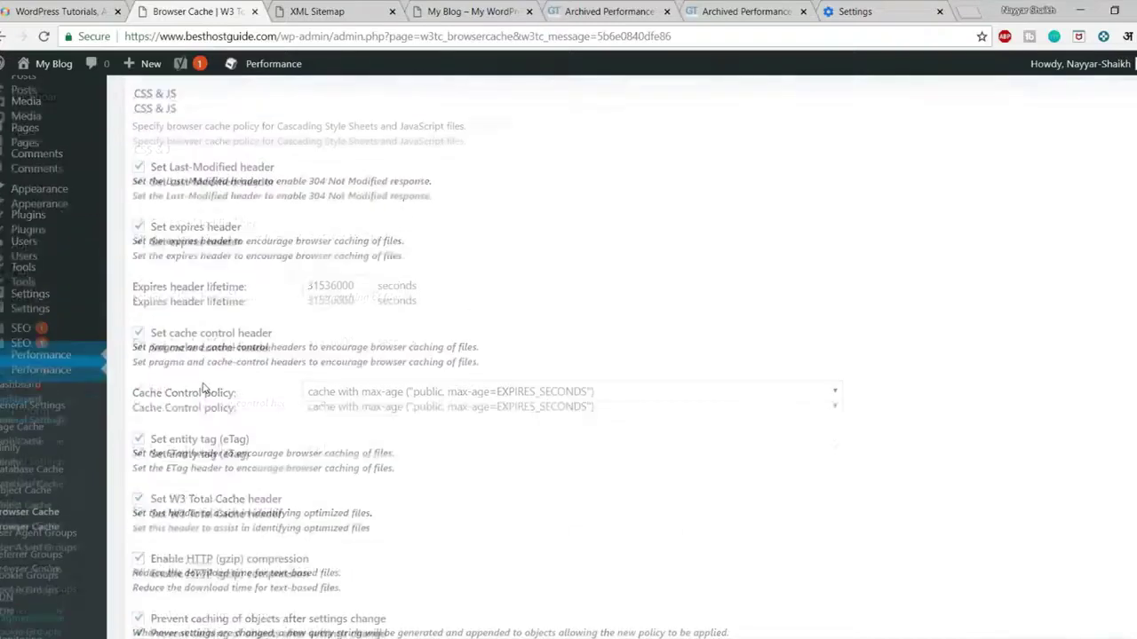
pyautogui.scroll(-1, 222, 310)
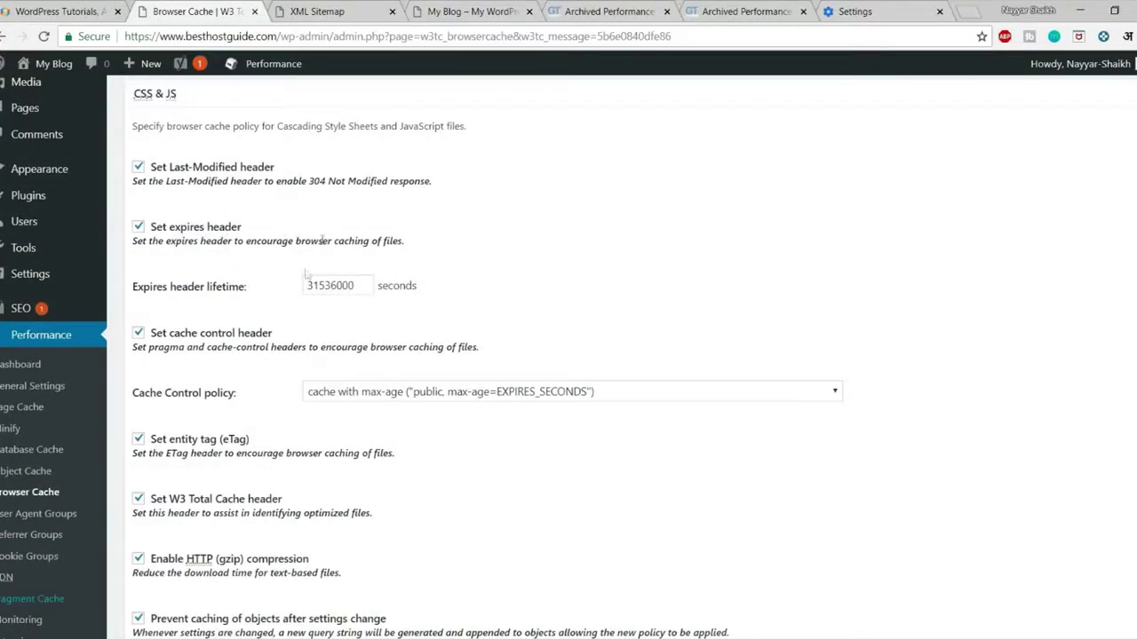
pyautogui.scroll(-2, 333, 342)
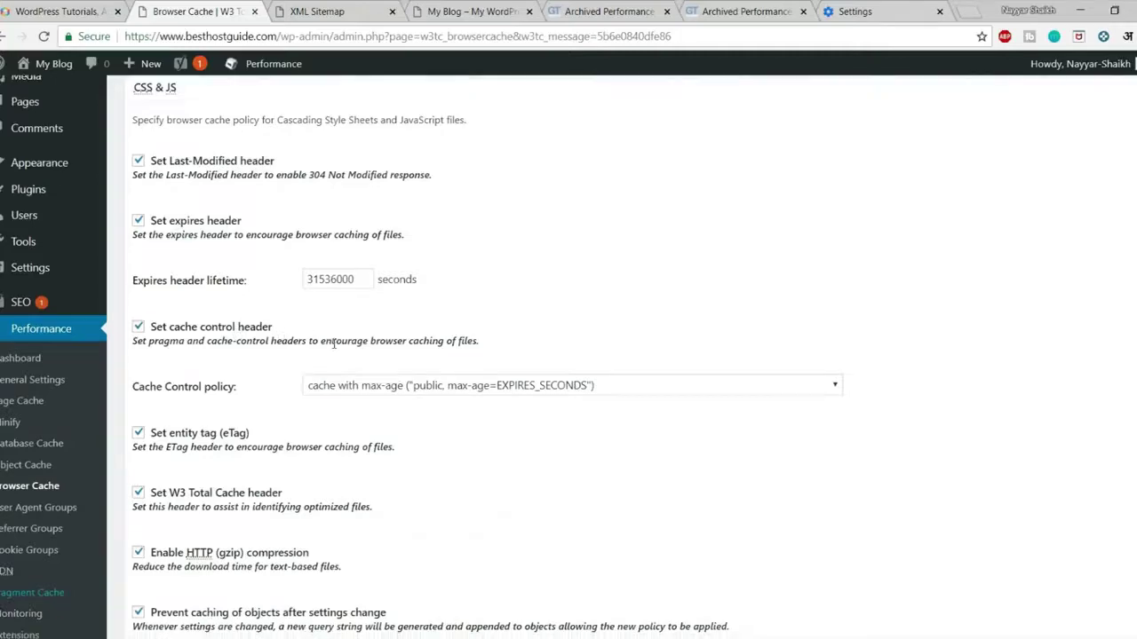